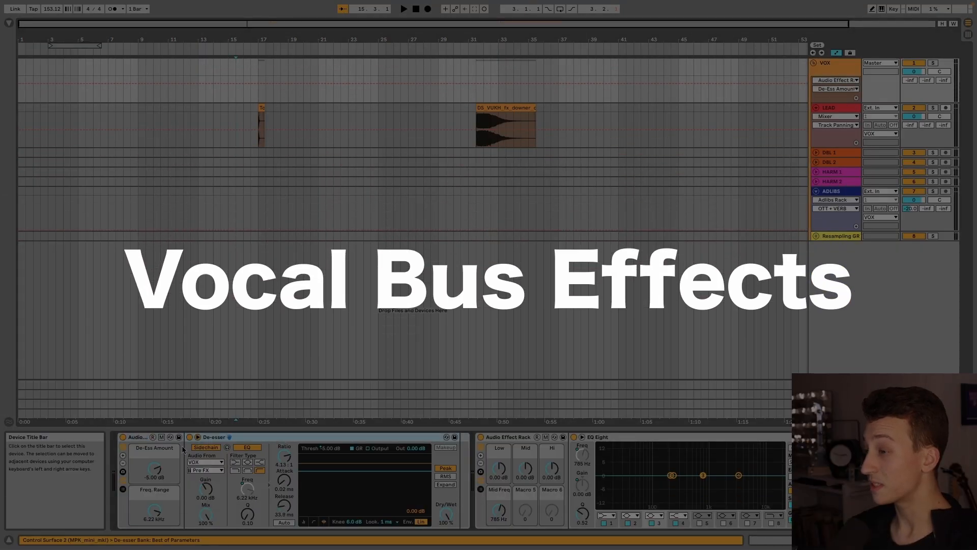
Step: Review the VOX track's effect chain, from the de-esser rack through the EQ rack to Lo Killer
{"action": "left_click", "coordinate": [136, 437]}
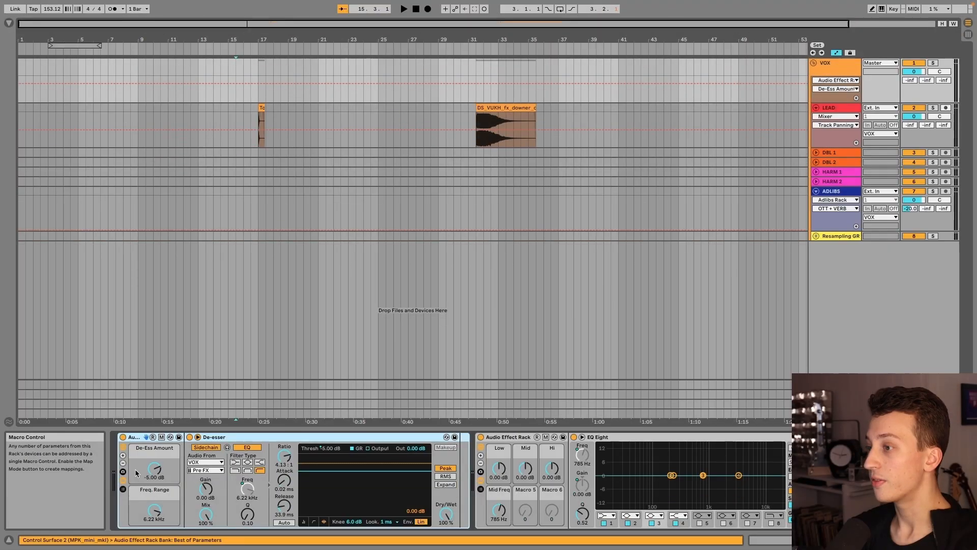
{"action": "scroll", "coordinate": [214, 477], "scroll_direction": "right", "scroll_amount": 4}
{"action": "left_click", "coordinate": [828, 66]}
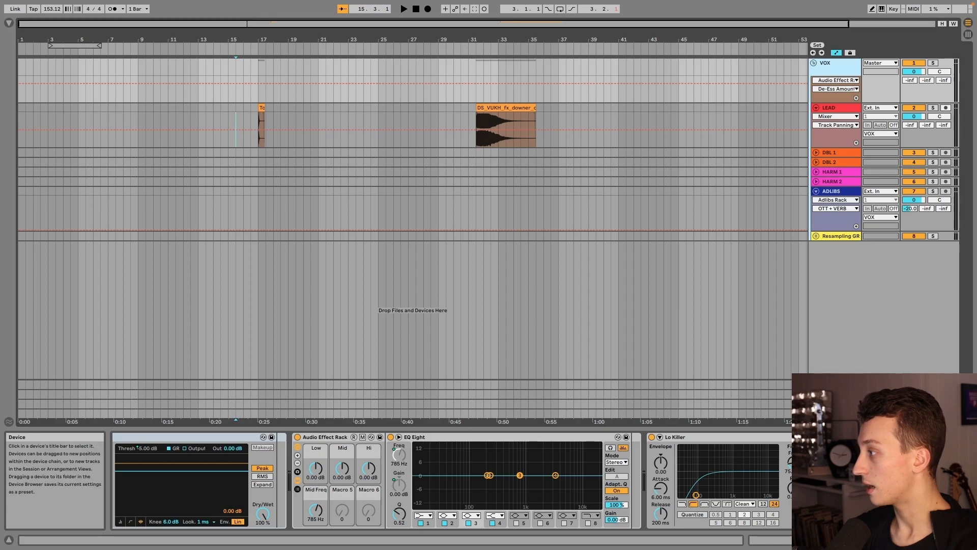
{"action": "left_click", "coordinate": [728, 470]}
{"action": "scroll", "coordinate": [729, 471], "scroll_direction": "left", "scroll_amount": 4}
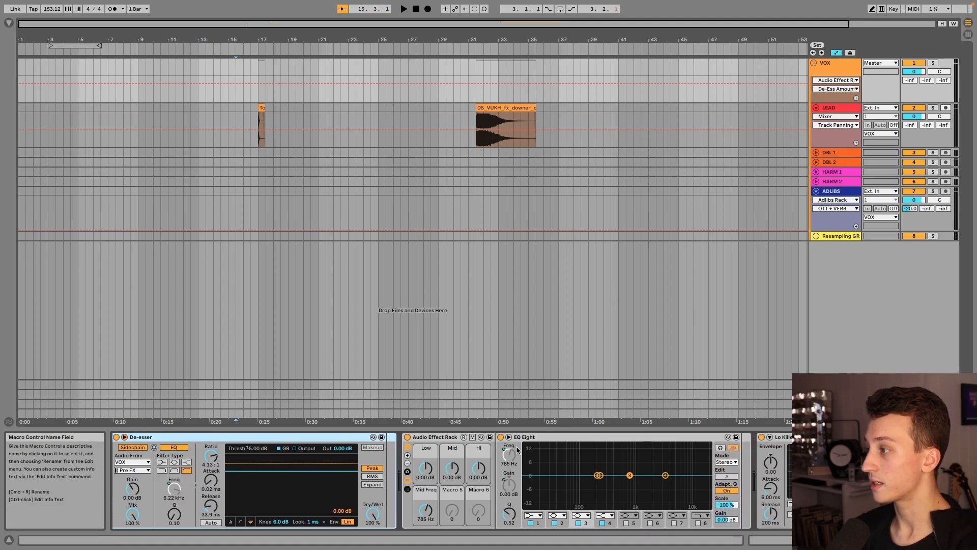
{"action": "left_click", "coordinate": [143, 440]}
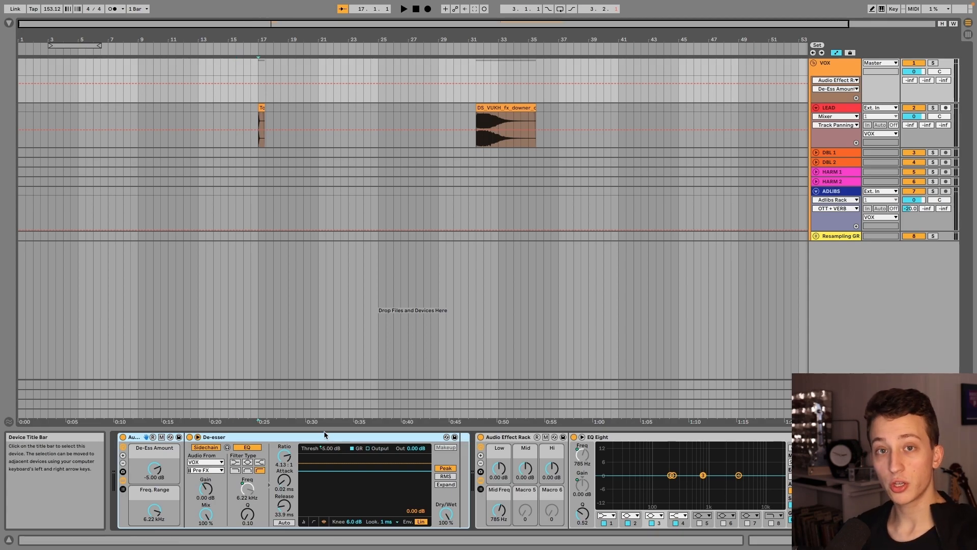
Step: Play the downer one-shot clip from 31.3.1 with the VOX track's devices shown
{"action": "left_click", "coordinate": [258, 326]}
{"action": "left_click", "coordinate": [475, 121]}
{"action": "key", "text": "plus"}
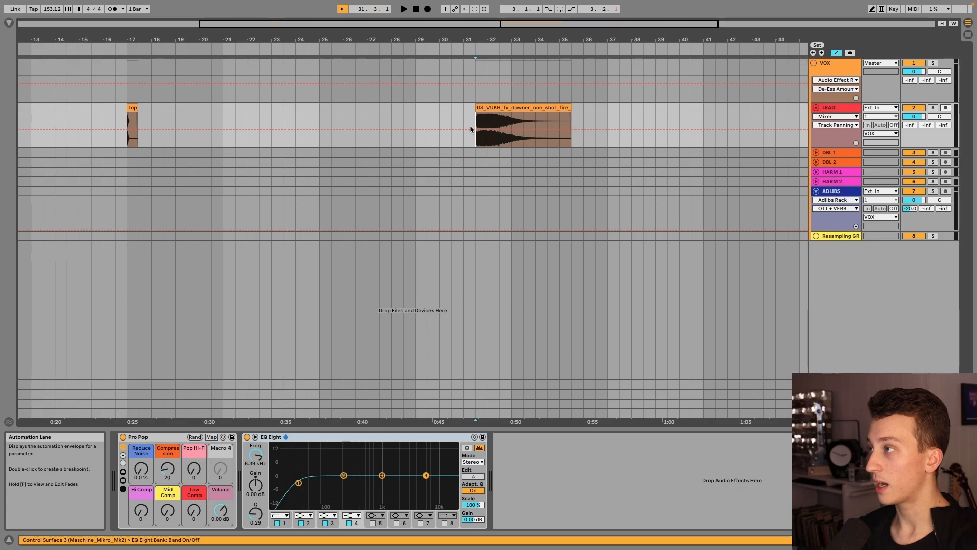
{"action": "scroll", "coordinate": [469, 125], "scroll_direction": "right", "scroll_amount": 3}
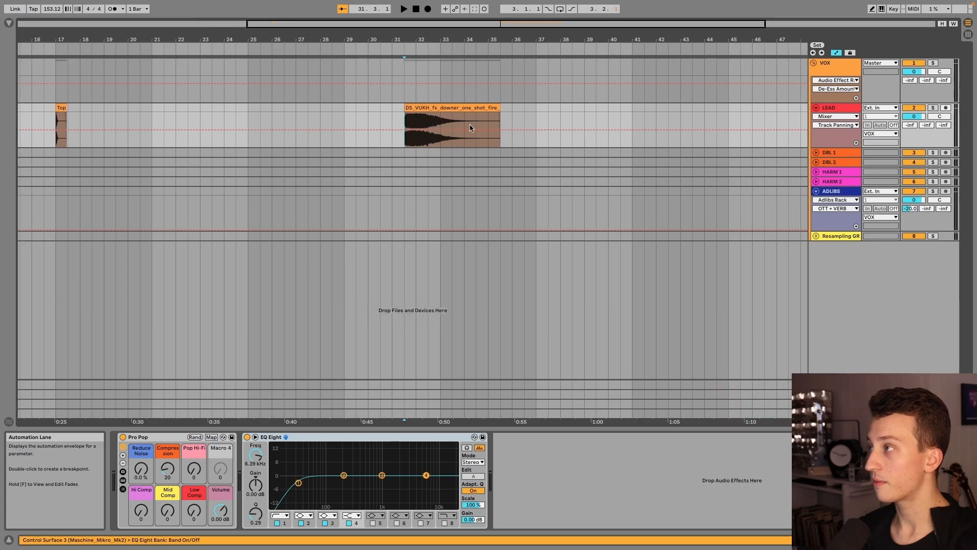
{"action": "left_click", "coordinate": [404, 69]}
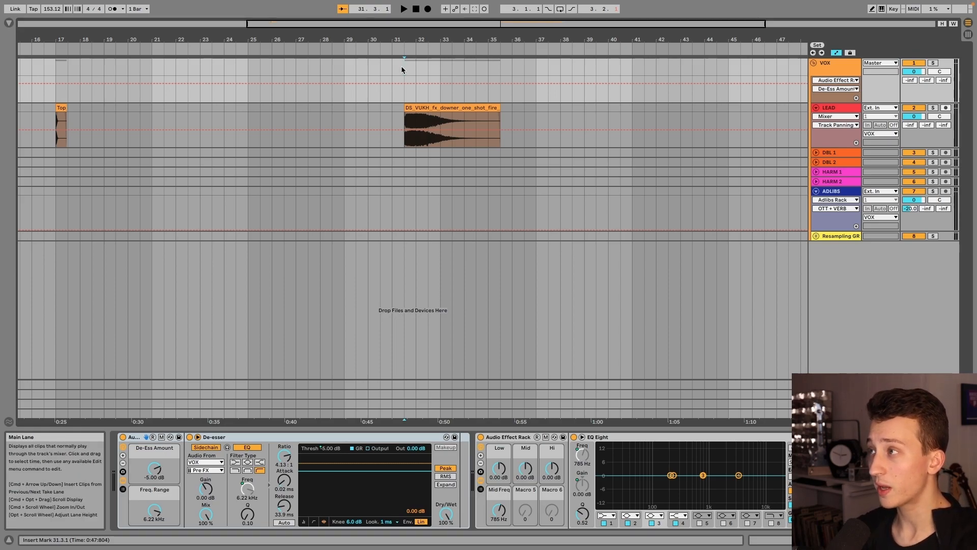
{"action": "key", "text": "space"}
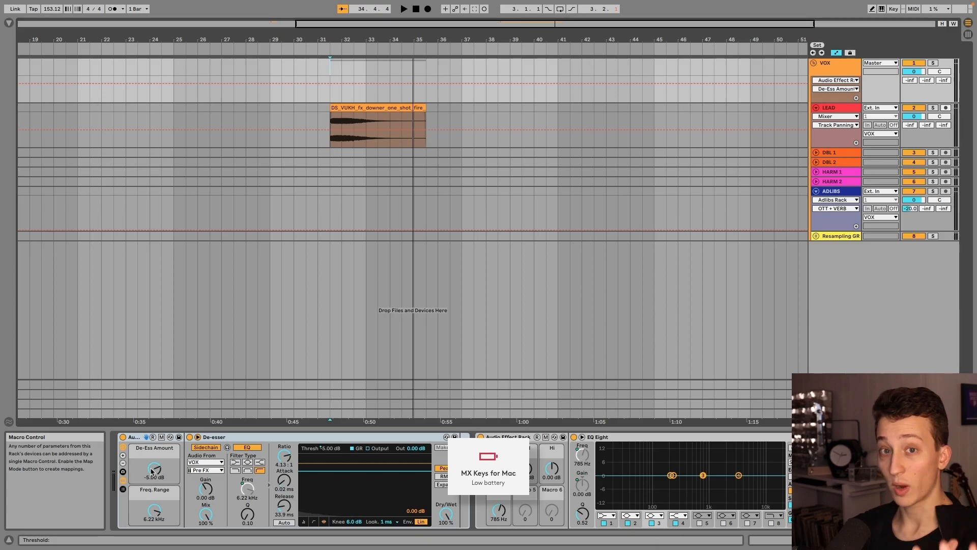
Step: Audition the clip with De-Ess Amount lowered to -44.5 dB, and set the macro to -34.8 dB
{"action": "left_click_drag", "start_coordinate": [151, 473], "coordinate": [151, 491]}
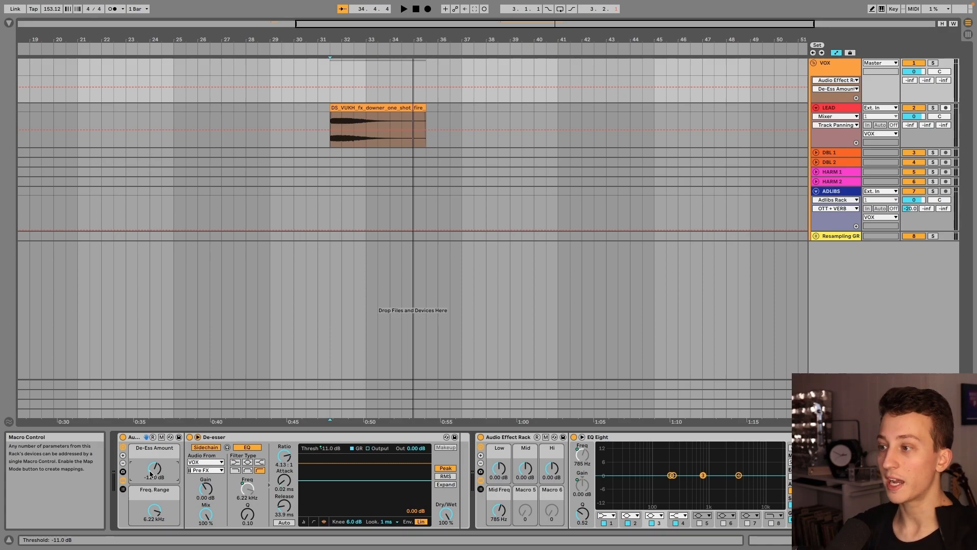
{"action": "key", "text": "space"}
{"action": "left_click_drag", "start_coordinate": [151, 473], "coordinate": [149, 532]}
{"action": "key", "text": "space"}
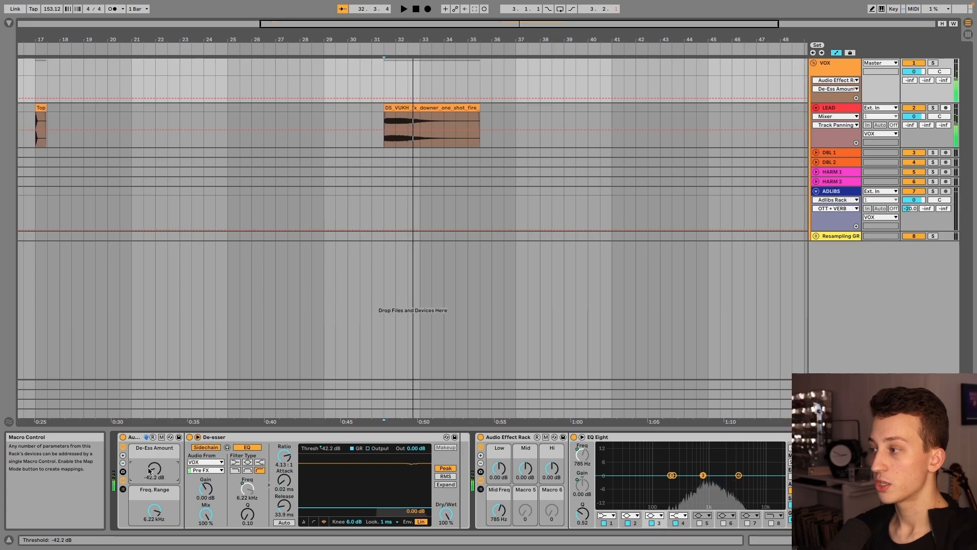
{"action": "left_click_drag", "start_coordinate": [149, 471], "coordinate": [149, 476]}
{"action": "key", "text": "space"}
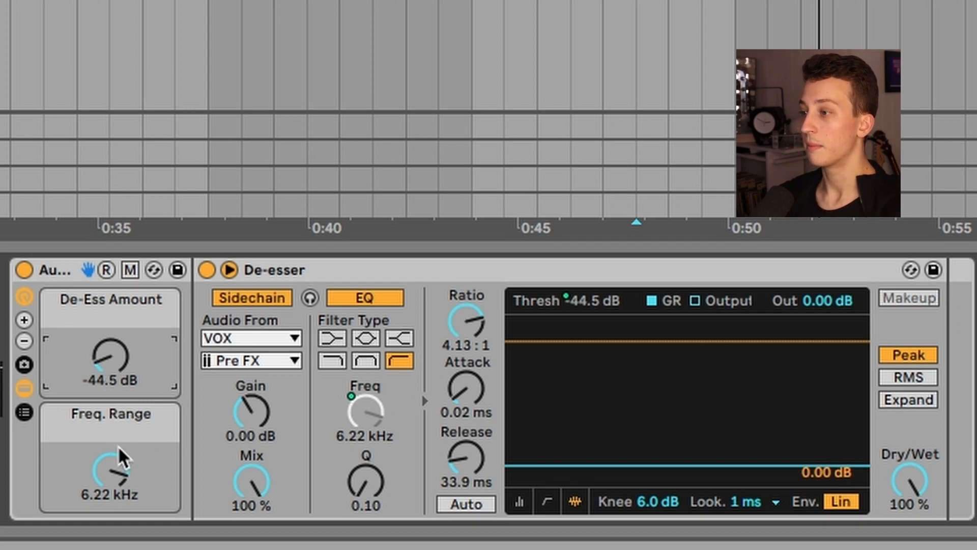
{"action": "mouse_move", "coordinate": [97, 386]}
{"action": "left_mouse_down"}
{"action": "mouse_move", "coordinate": [97, 356]}
{"action": "mouse_move", "coordinate": [97, 375]}
{"action": "left_mouse_up"}
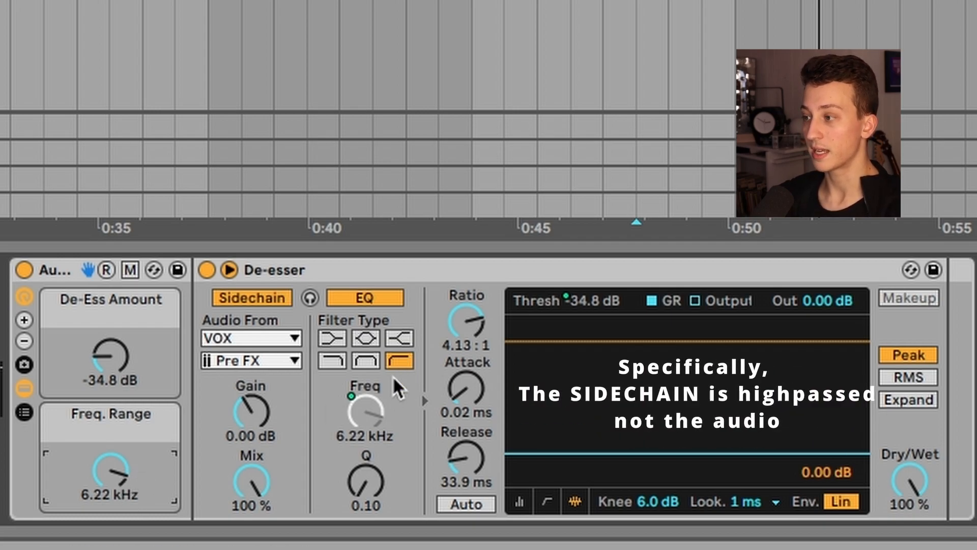
Step: Audition the De-esser's filtered sidechain signal during playback and turn sidechain listening off again
{"action": "left_click", "coordinate": [312, 302]}
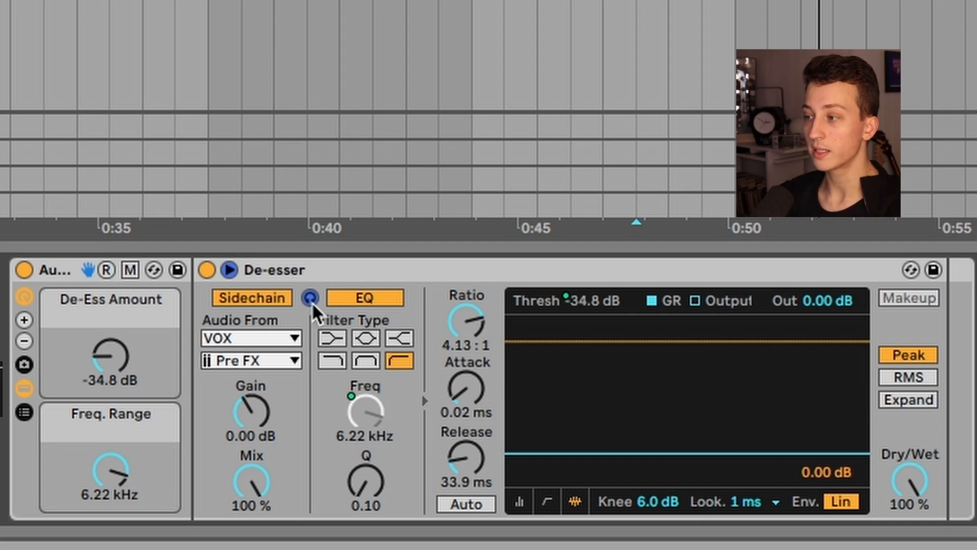
{"action": "key", "text": "space"}
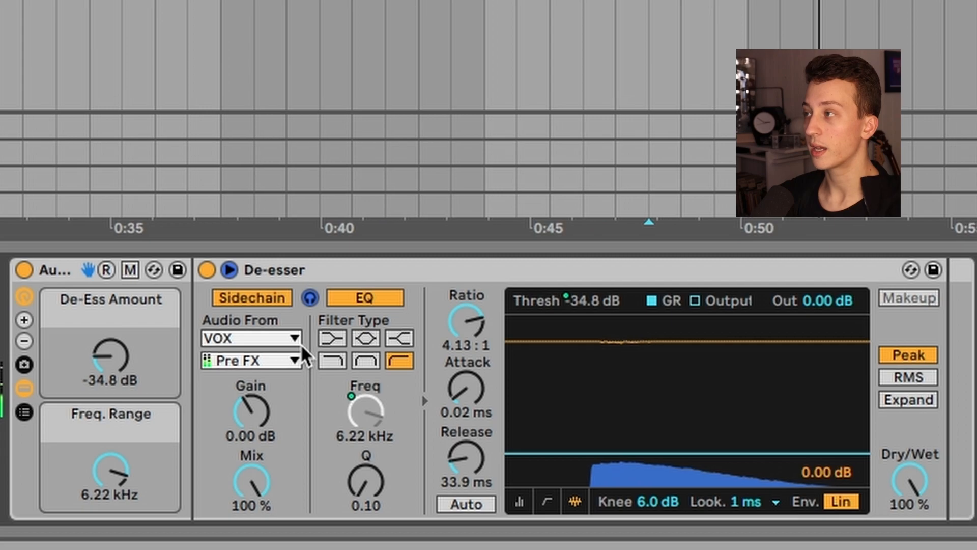
{"action": "left_click", "coordinate": [310, 300]}
Step: Sweep the de-esser rack's Freq. Range down to 1.02 kHz and 46.6 Hz during playback, and set it to 4.87 kHz
{"action": "left_click_drag", "start_coordinate": [109, 475], "coordinate": [109, 540]}
{"action": "left_click_drag", "start_coordinate": [111, 475], "coordinate": [111, 486]}
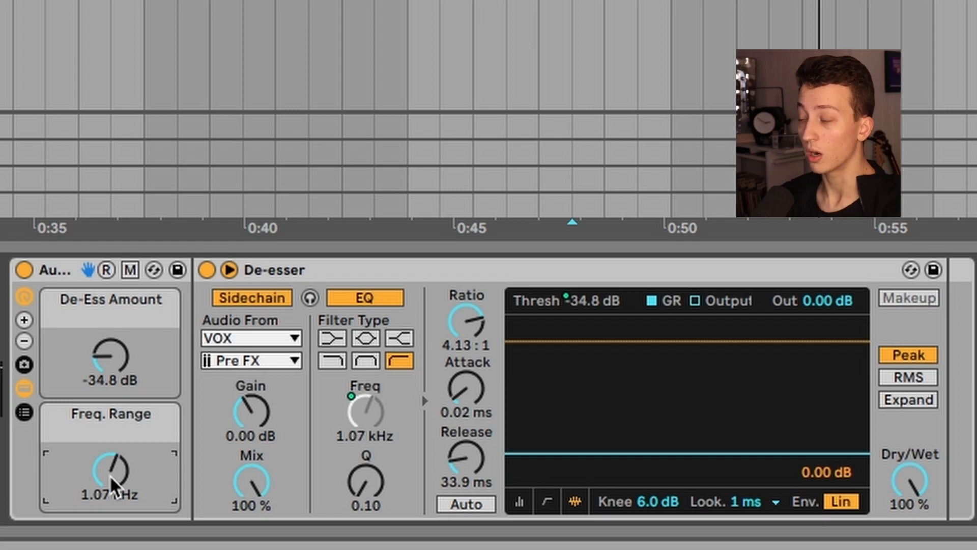
{"action": "key", "text": "space"}
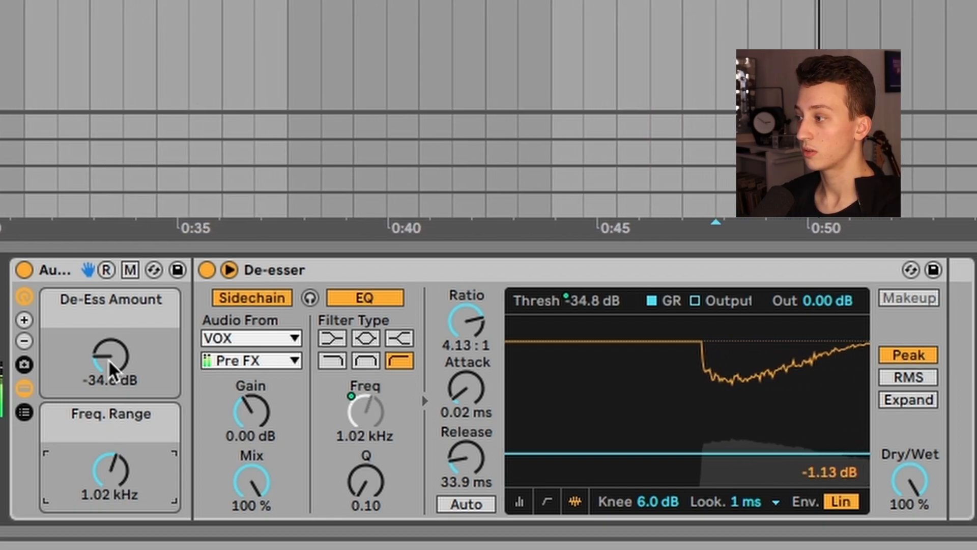
{"action": "left_click_drag", "start_coordinate": [115, 460], "coordinate": [116, 498]}
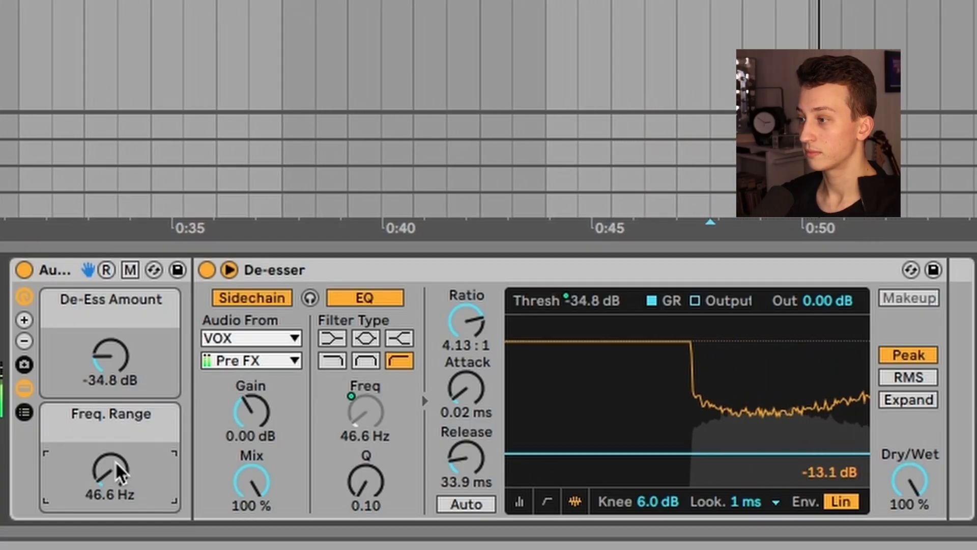
{"action": "left_click_drag", "start_coordinate": [115, 461], "coordinate": [115, 427]}
Step: Select the EQ rack on the VOX track and examine its Low and Mid Freq macros
{"action": "scroll", "coordinate": [115, 469], "scroll_direction": "right", "scroll_amount": 3}
{"action": "scroll", "coordinate": [115, 469], "scroll_direction": "left", "scroll_amount": 3}
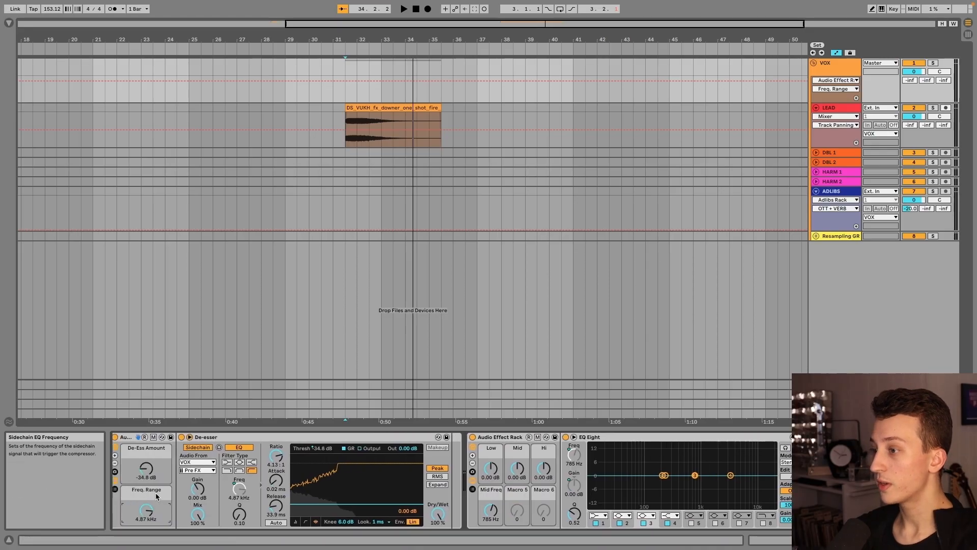
{"action": "scroll", "coordinate": [580, 260], "scroll_direction": "right", "scroll_amount": 5}
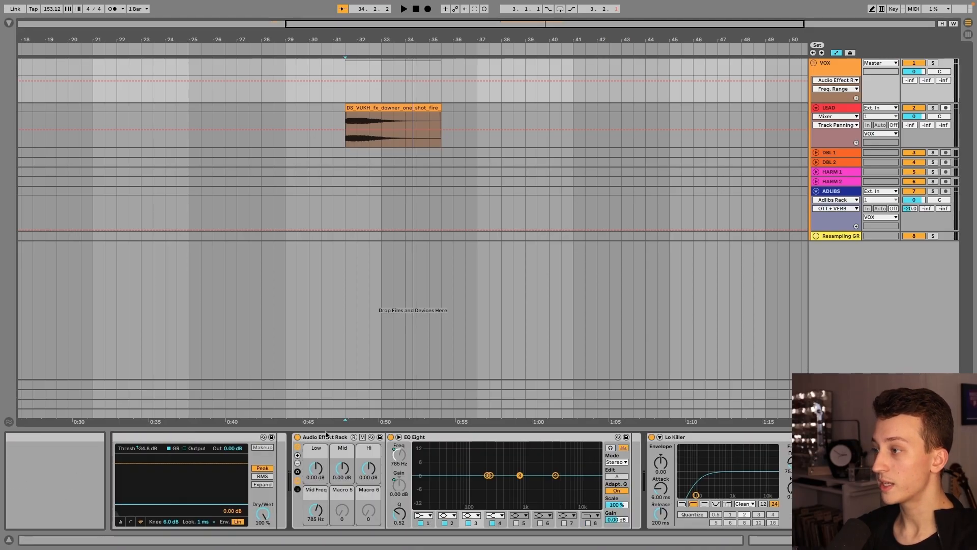
{"action": "left_click", "coordinate": [321, 437]}
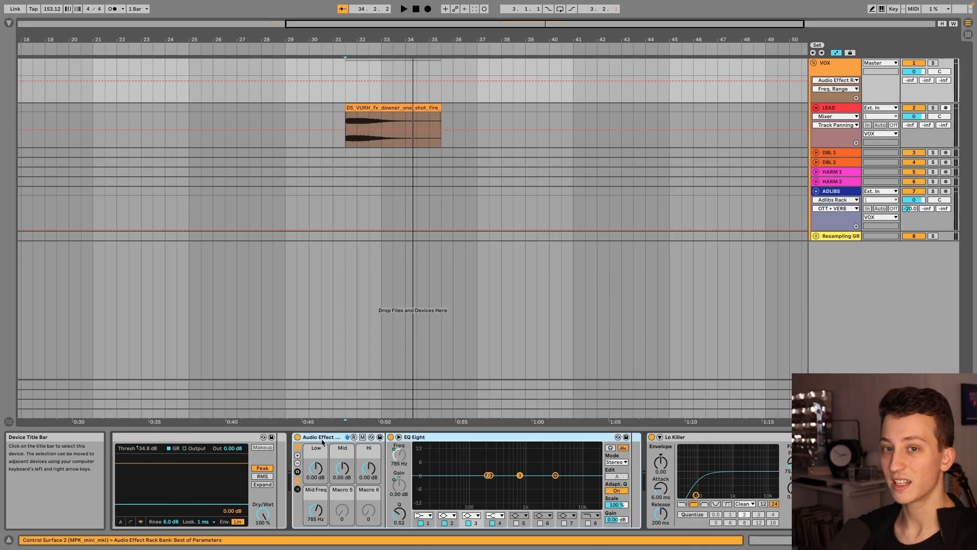
{"action": "left_click", "coordinate": [316, 471]}
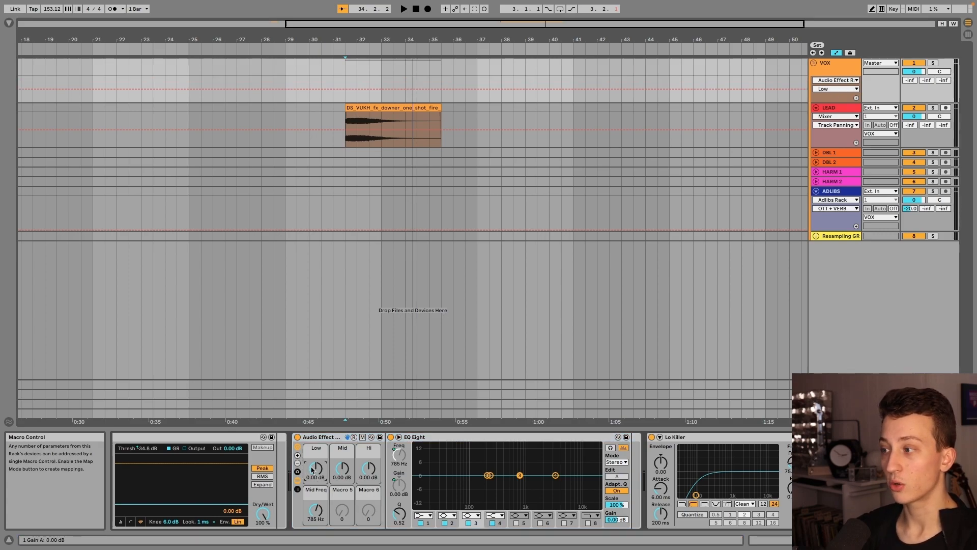
{"action": "left_click", "coordinate": [309, 514]}
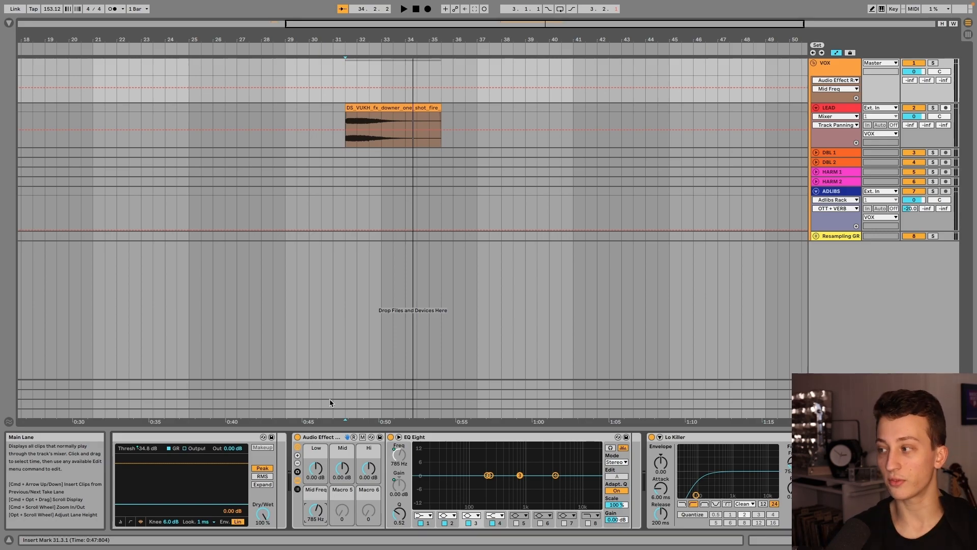
Step: Try out Mid gain changes on the EQ rack, lower its Mid Freq, and reset Mid to 0.00 dB
{"action": "left_click_drag", "start_coordinate": [342, 468], "coordinate": [316, 482]}
{"action": "double_click", "coordinate": [341, 473]}
{"action": "key", "text": "super+z"}
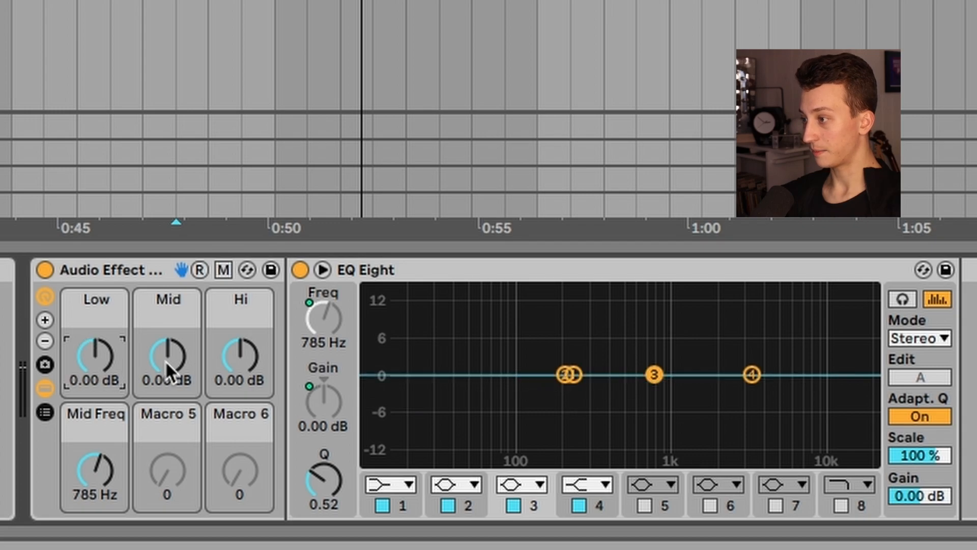
{"action": "left_click_drag", "start_coordinate": [164, 361], "coordinate": [164, 376]}
{"action": "mouse_move", "coordinate": [103, 465]}
{"action": "left_mouse_down"}
{"action": "mouse_move", "coordinate": [104, 437]}
{"action": "mouse_move", "coordinate": [104, 489]}
{"action": "mouse_move", "coordinate": [106, 463]}
{"action": "left_mouse_up"}
{"action": "left_click", "coordinate": [165, 375]}
{"action": "key", "text": "Delete"}
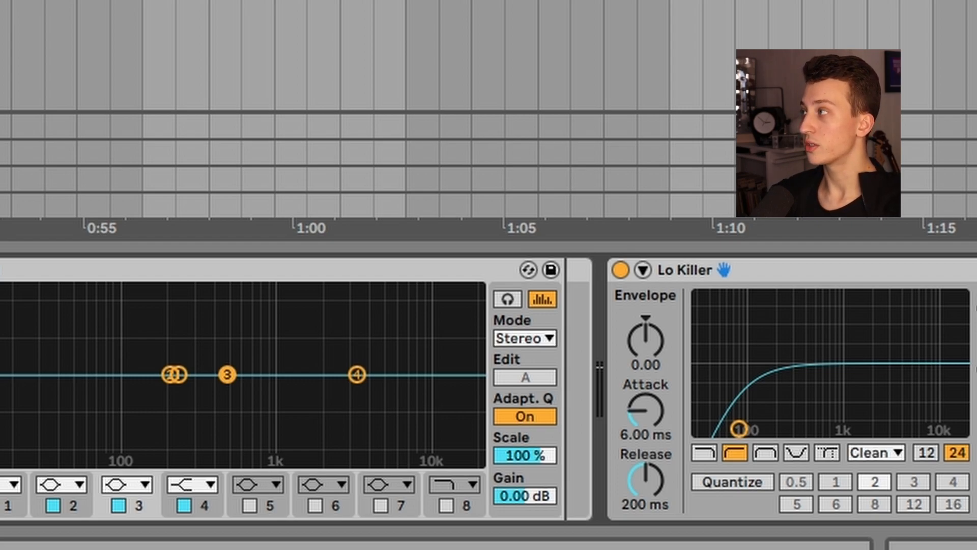
Step: Record a new vocal take on the LEAD track from 18.3.1 to about bar 24
{"action": "scroll", "coordinate": [488, 110], "scroll_direction": "left", "scroll_amount": 10}
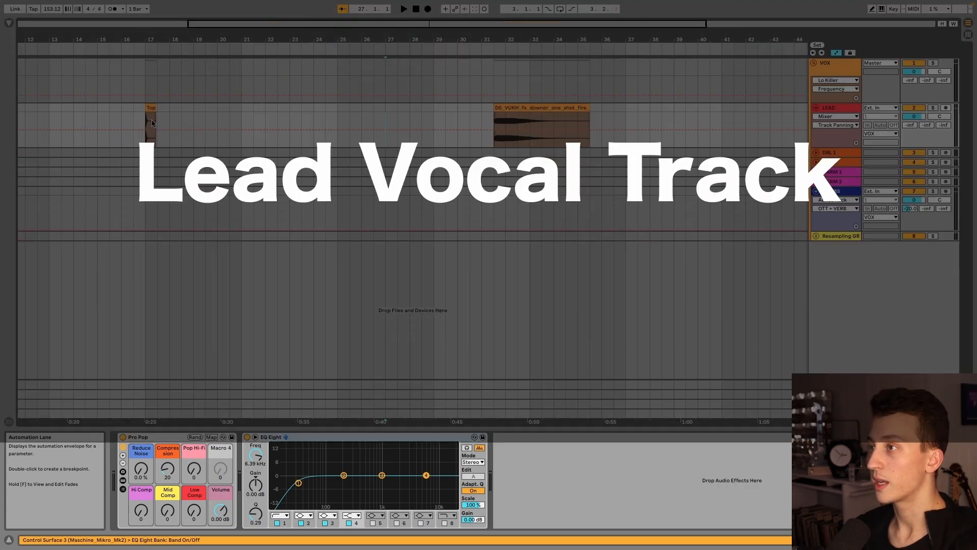
{"action": "left_click", "coordinate": [137, 117]}
{"action": "scroll", "coordinate": [132, 115], "scroll_direction": "left", "scroll_amount": 10}
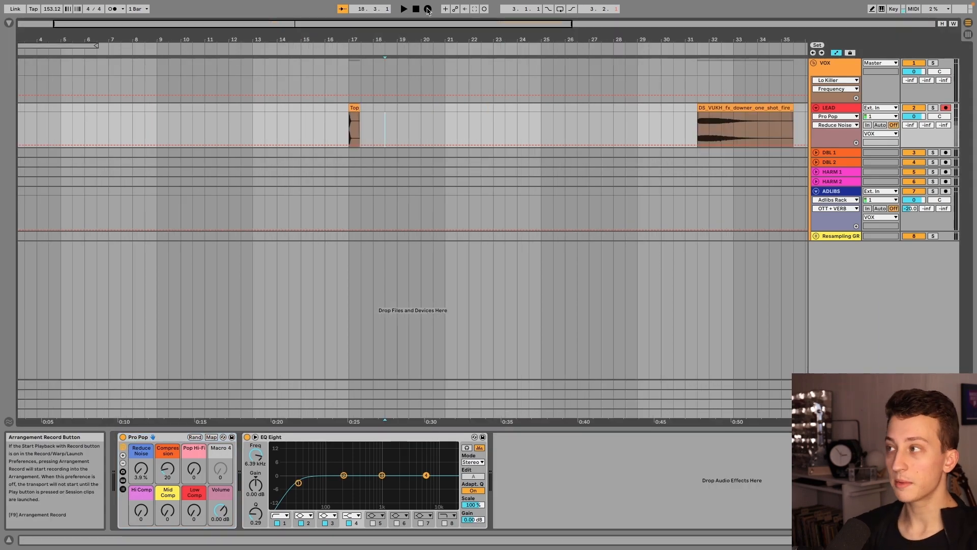
{"action": "key", "text": "plus"}
{"action": "scroll", "coordinate": [372, 135], "scroll_direction": "right", "scroll_amount": 4}
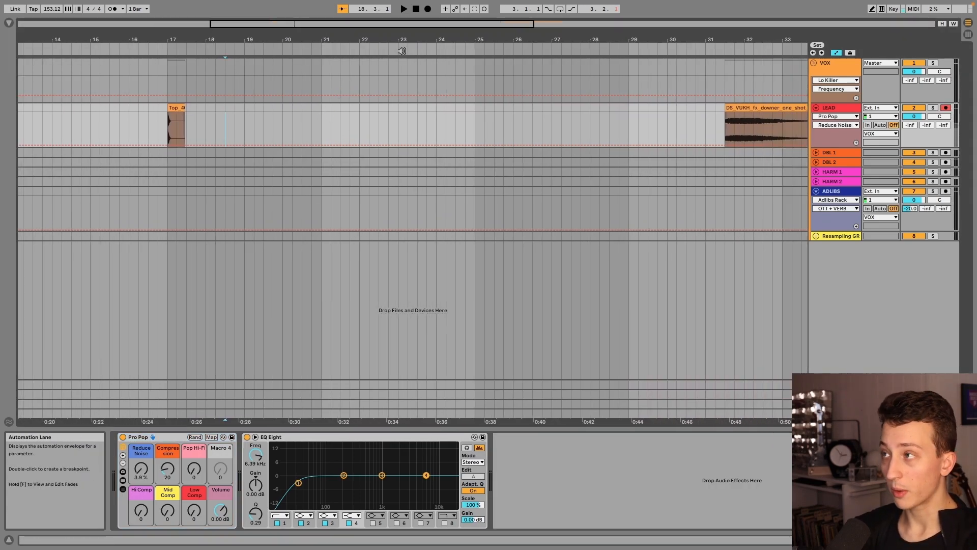
{"action": "left_click", "coordinate": [427, 9]}
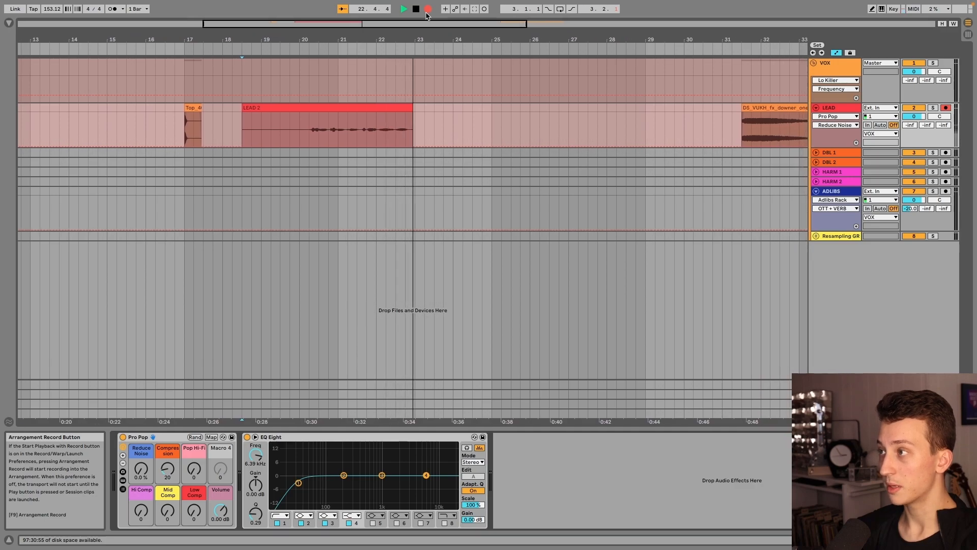
{"action": "key", "text": "space"}
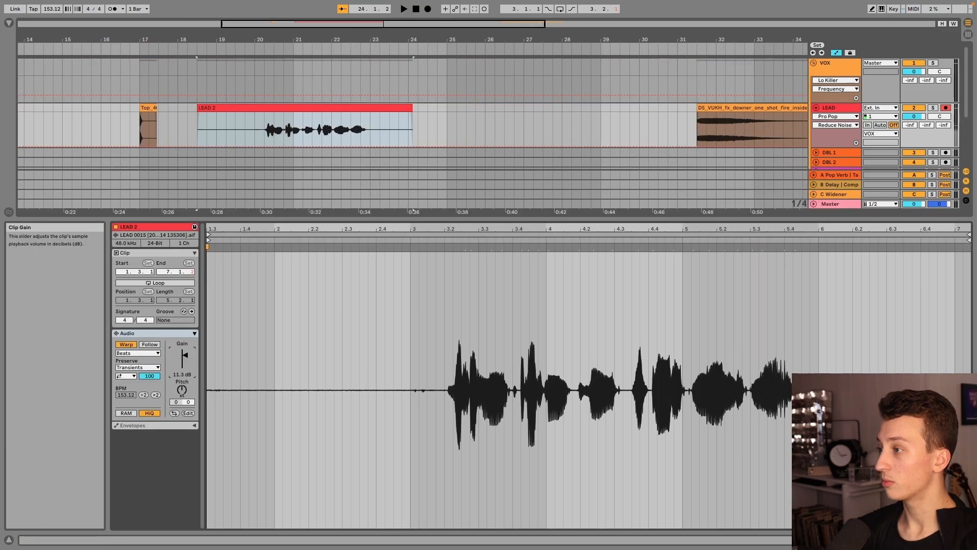
Step: Show the LEAD track's devices and play the recorded vocal take from 19.2.1
{"action": "key", "text": "shift+Tab"}
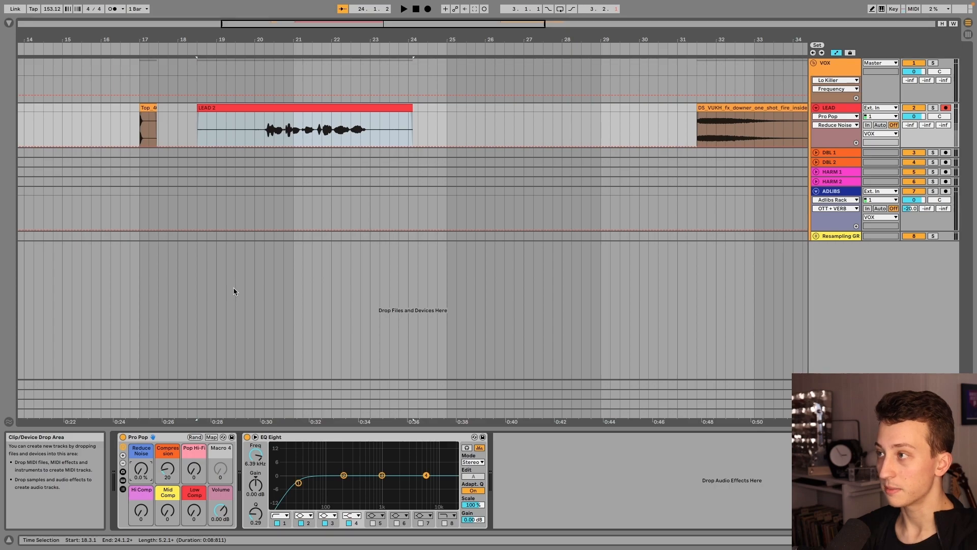
{"action": "left_click", "coordinate": [226, 132]}
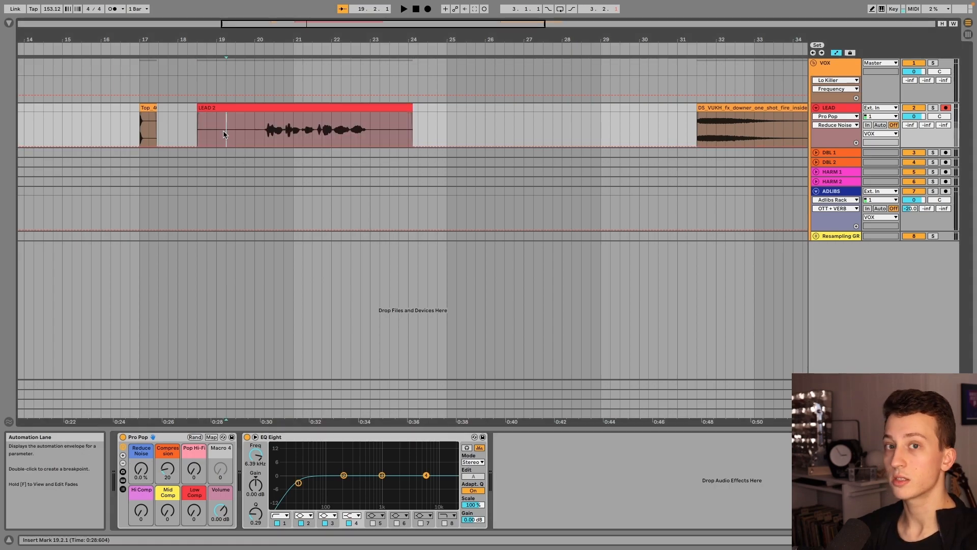
{"action": "key", "text": "space"}
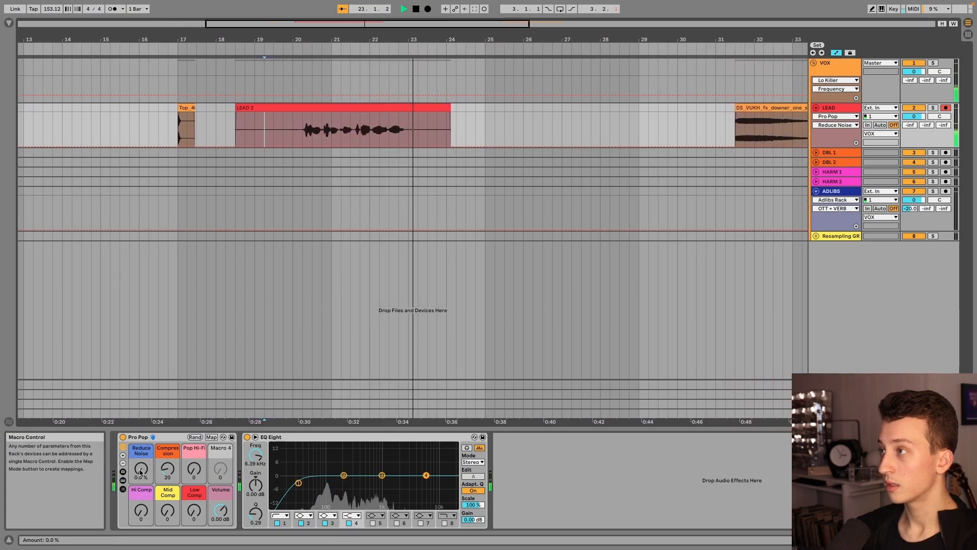
{"action": "key", "text": "space"}
Step: Replay the take while raising Pro Pop's Reduce Noise macro to 57 %
{"action": "key", "text": "space"}
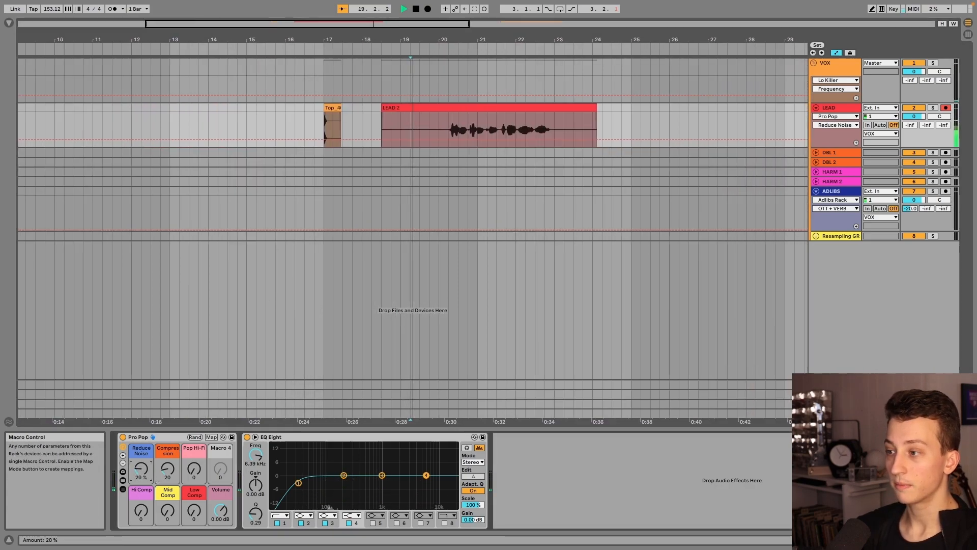
{"action": "left_click_drag", "start_coordinate": [141, 472], "coordinate": [141, 443]}
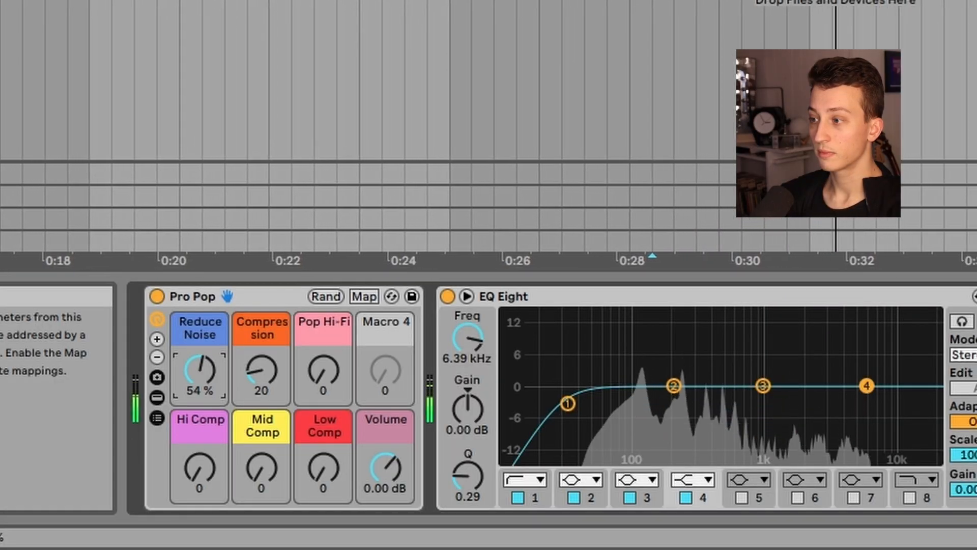
{"action": "mouse_move", "coordinate": [197, 375]}
{"action": "left_mouse_down"}
{"action": "mouse_move", "coordinate": [196, 387]}
{"action": "mouse_move", "coordinate": [196, 374]}
{"action": "left_mouse_up"}
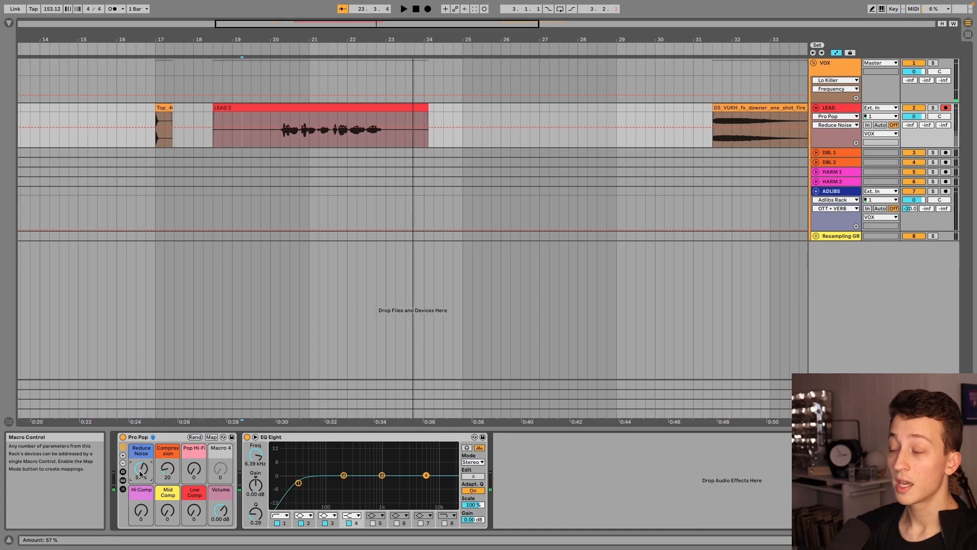
Step: Reset Pro Pop's Reduce Noise macro to 0.0 %, show the rack's devices and collapse Reduce Ambience
{"action": "key", "text": "Delete"}
{"action": "left_click", "coordinate": [123, 480]}
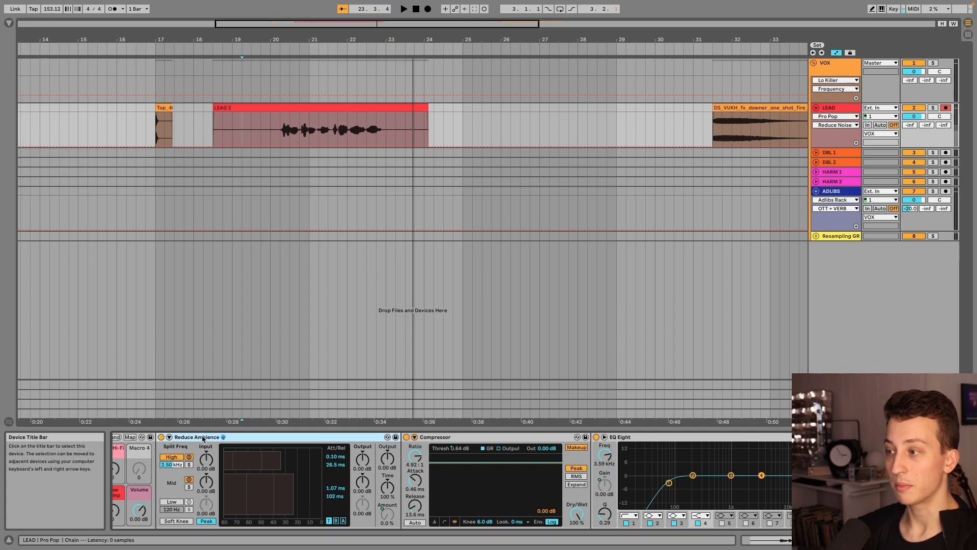
{"action": "double_click", "coordinate": [202, 437]}
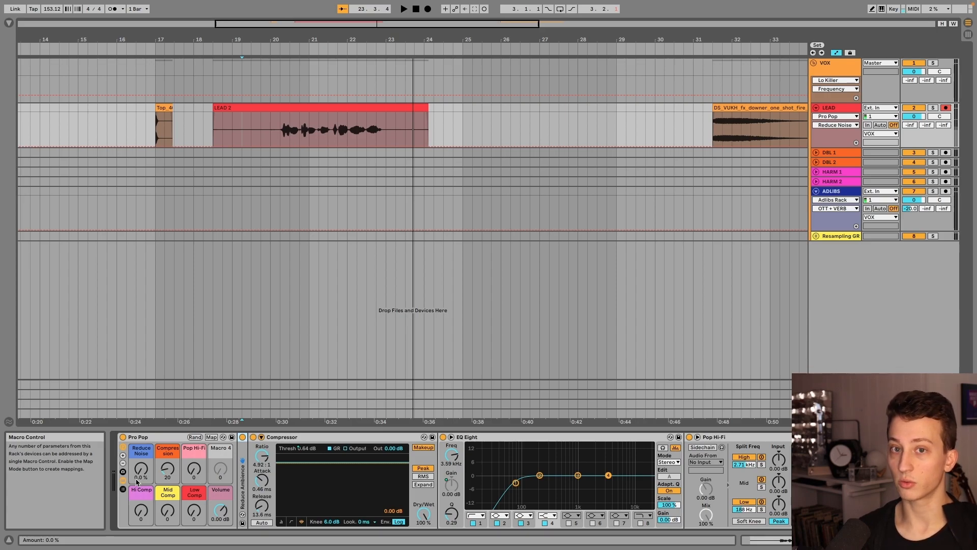
{"action": "scroll", "coordinate": [207, 136], "scroll_direction": "left", "scroll_amount": 2}
Step: Play the short Top_40 clip on the LEAD track from 17.1.1
{"action": "left_click", "coordinate": [207, 137]}
{"action": "key", "text": "Right"}
{"action": "key", "text": "plus"}
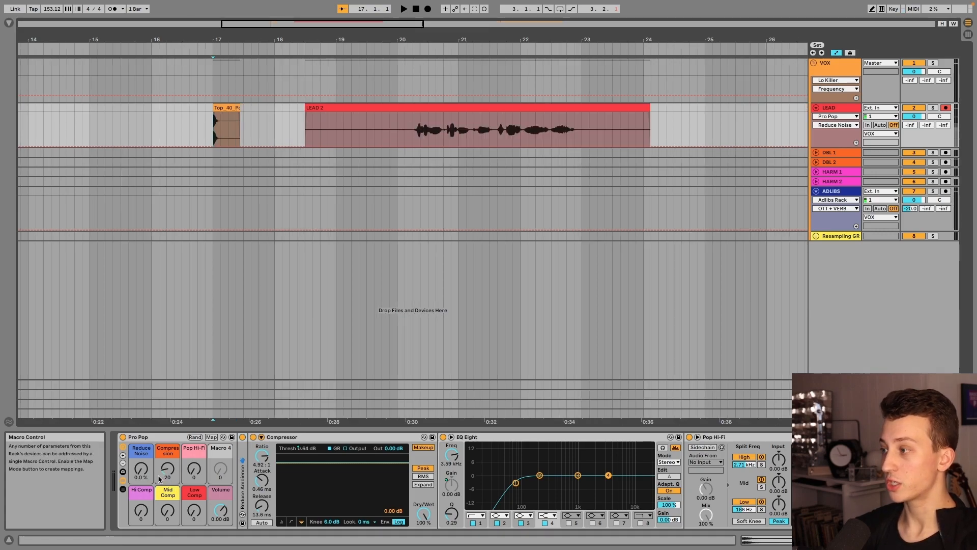
{"action": "key", "text": "space"}
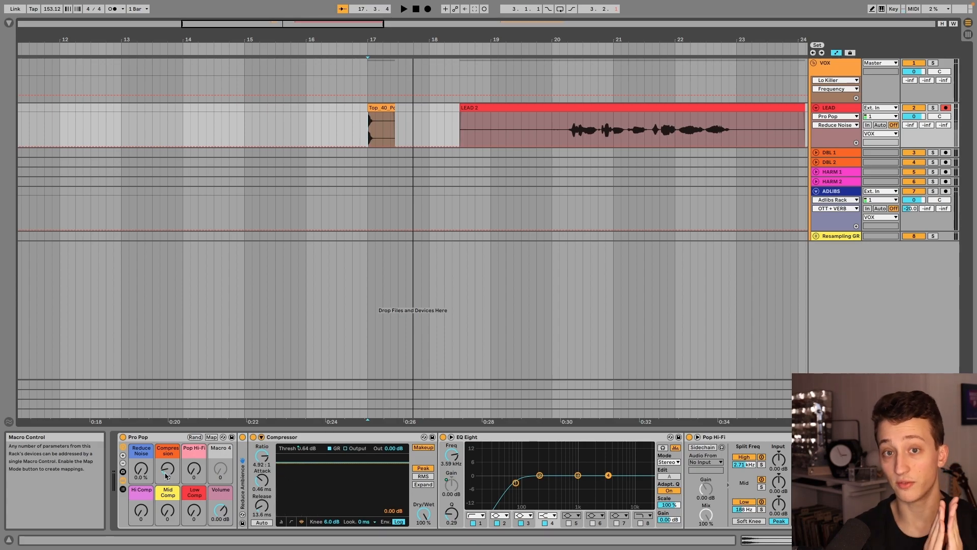
Step: Lower Pro Pop's Compression macro to 0 and play the clip at bar 17
{"action": "left_click", "coordinate": [166, 475]}
{"action": "key", "text": "space"}
{"action": "key", "text": "space"}
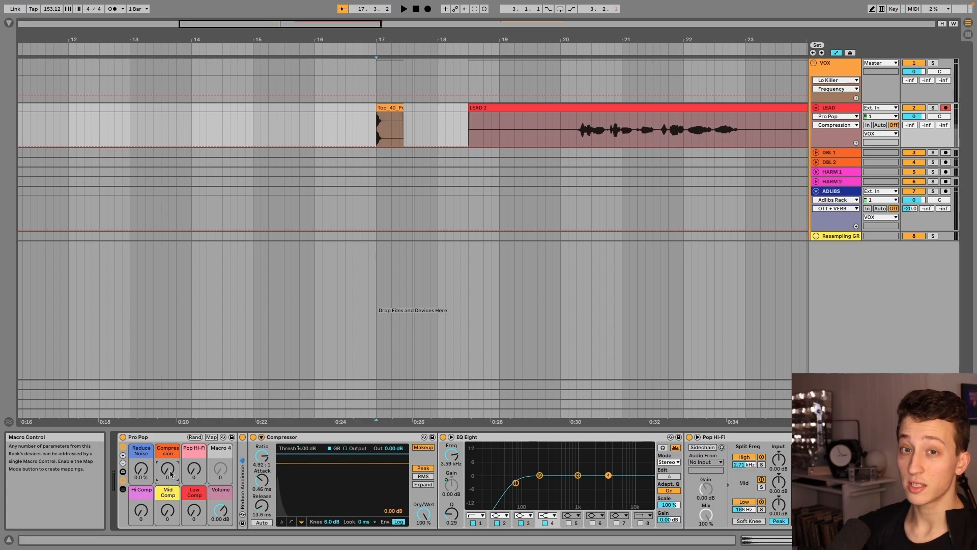
Step: Audition the bar 17 clip with Compression raised to 127, and replay it with Compression returned to 0
{"action": "left_click_drag", "start_coordinate": [168, 469], "coordinate": [168, 402]}
{"action": "key", "text": "space"}
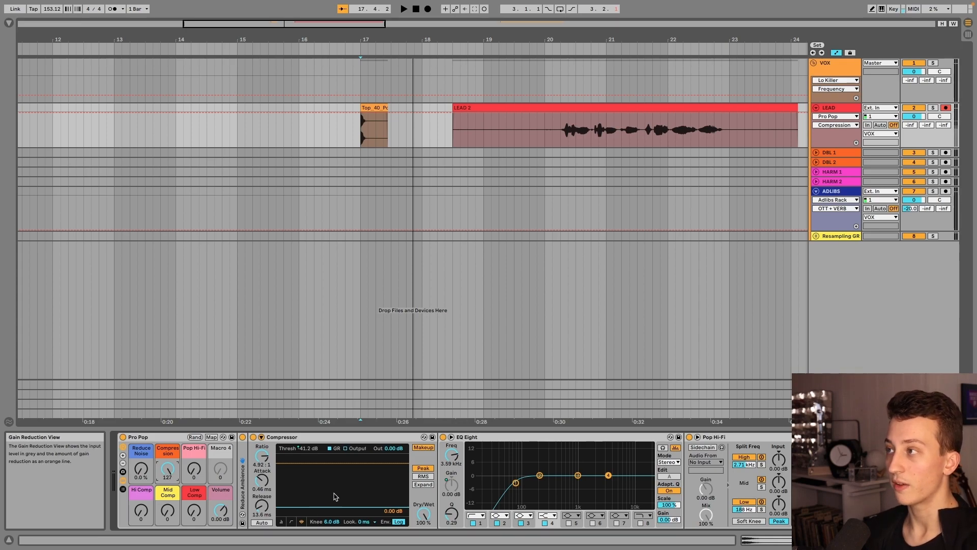
{"action": "key", "text": "space"}
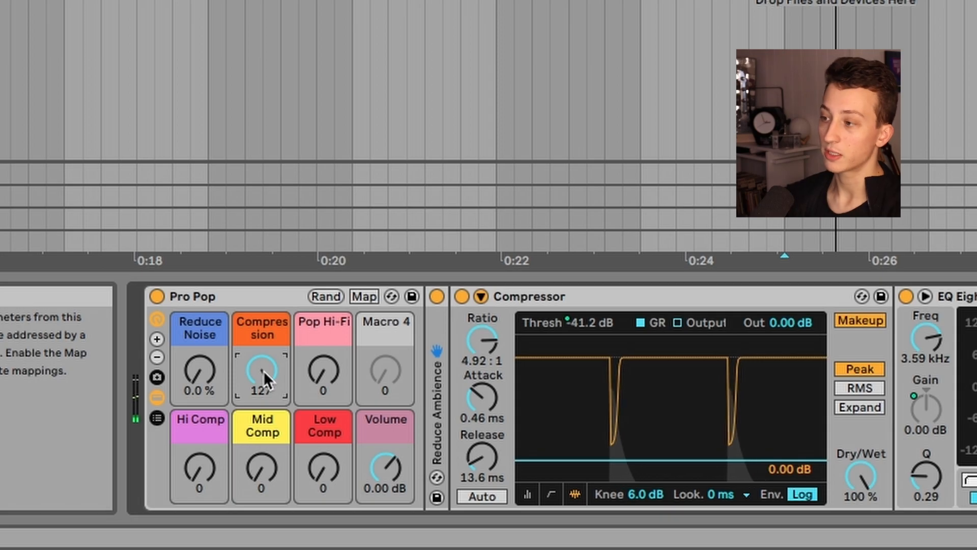
{"action": "left_click_drag", "start_coordinate": [263, 372], "coordinate": [263, 499]}
{"action": "key", "text": "space"}
{"action": "key", "text": "space"}
{"action": "key", "text": "space"}
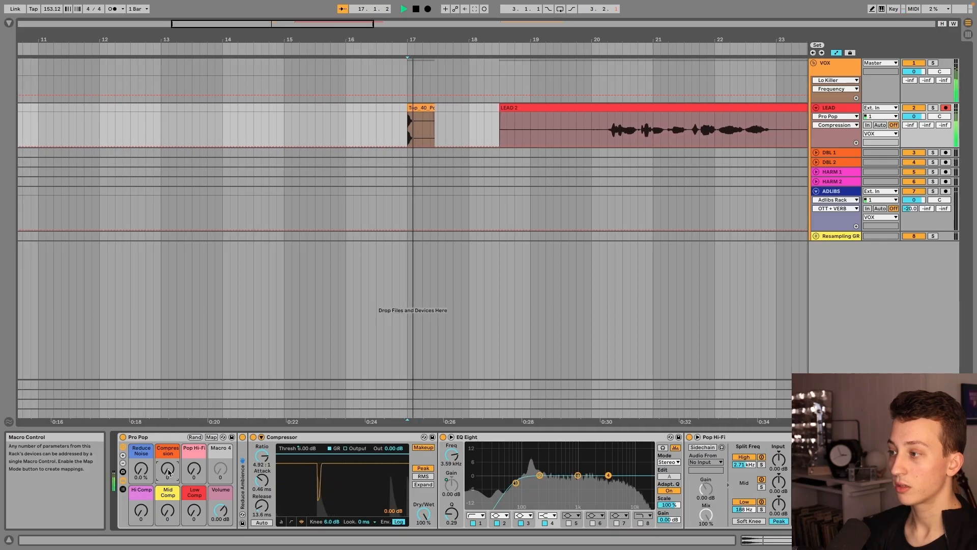
{"action": "key", "text": "space"}
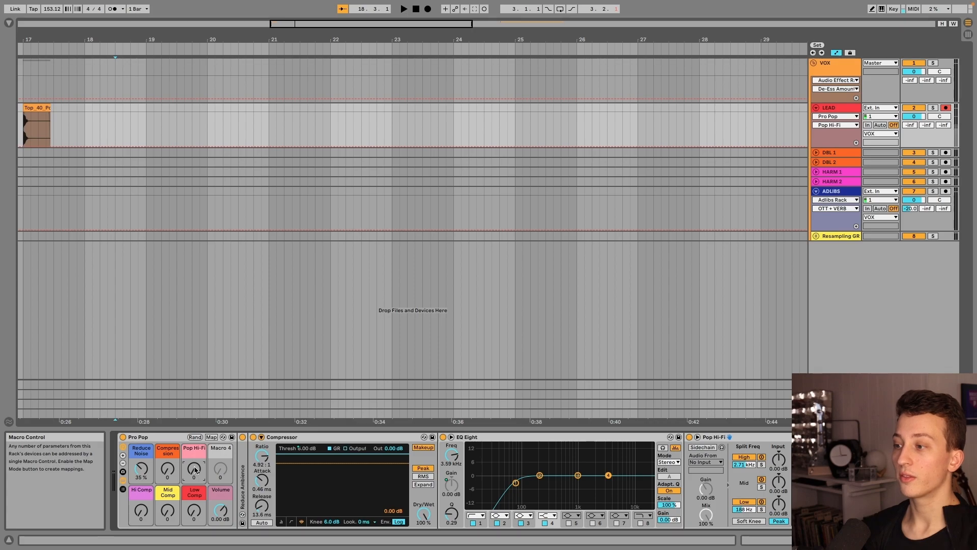
Step: Record a new vocal take on the LEAD track from 19.1.1 to about 22.2
{"action": "left_click", "coordinate": [136, 466]}
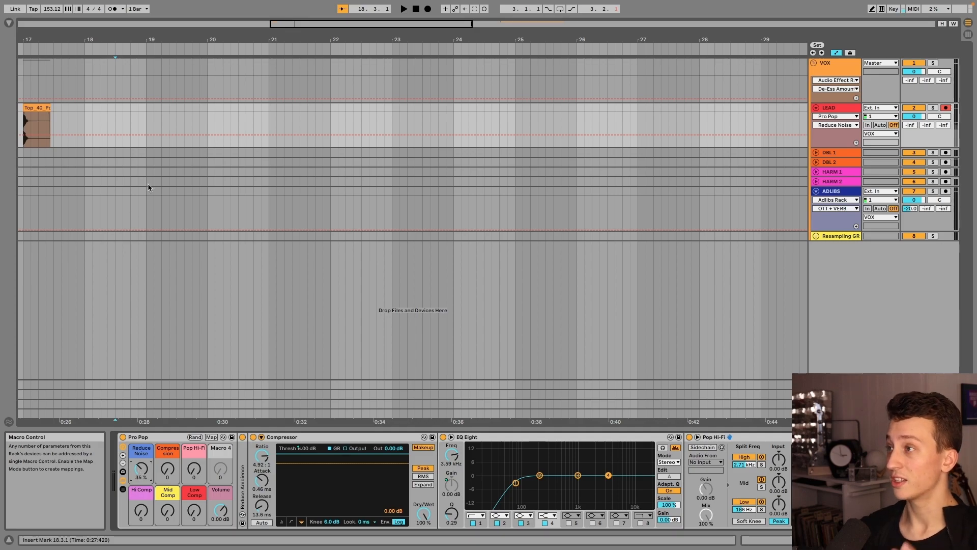
{"action": "left_click", "coordinate": [148, 127]}
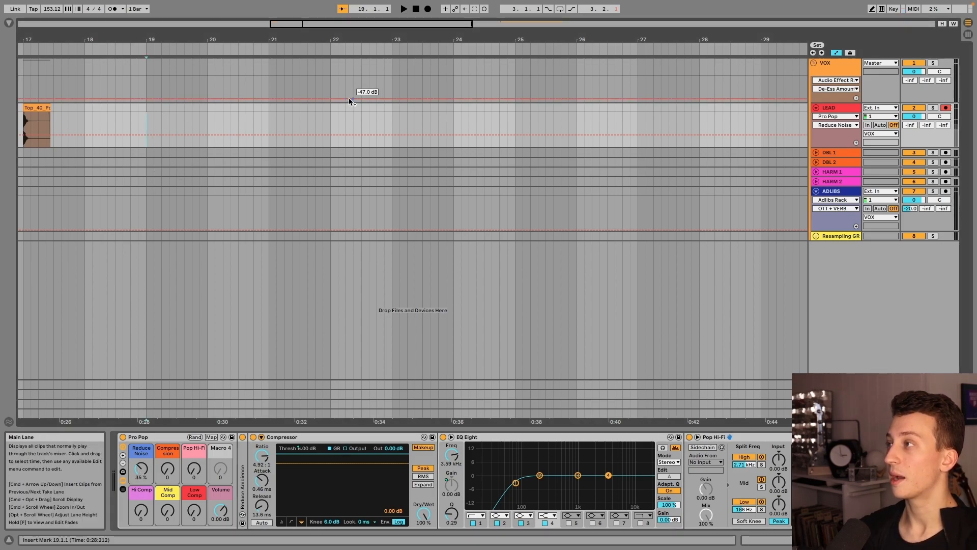
{"action": "left_click", "coordinate": [427, 10]}
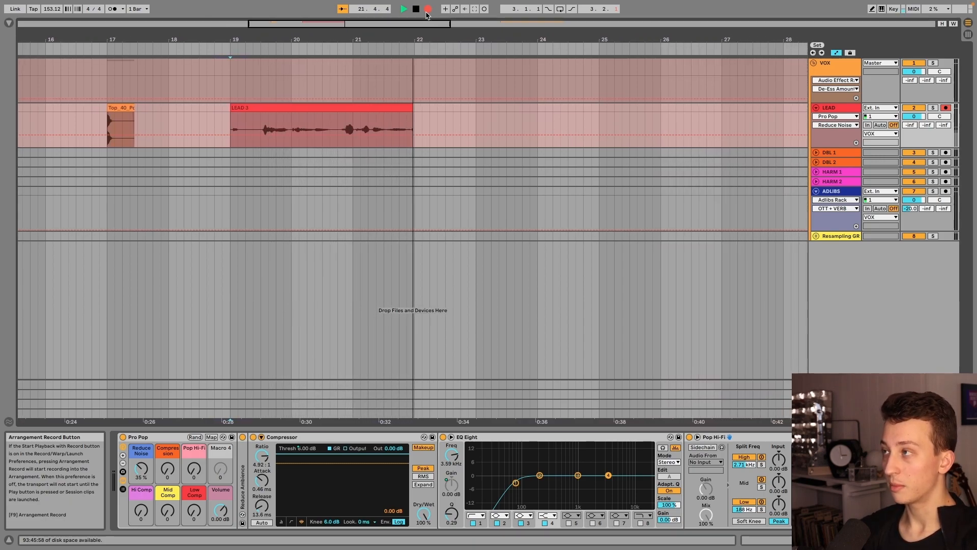
{"action": "left_click", "coordinate": [427, 10]}
{"action": "key", "text": "space"}
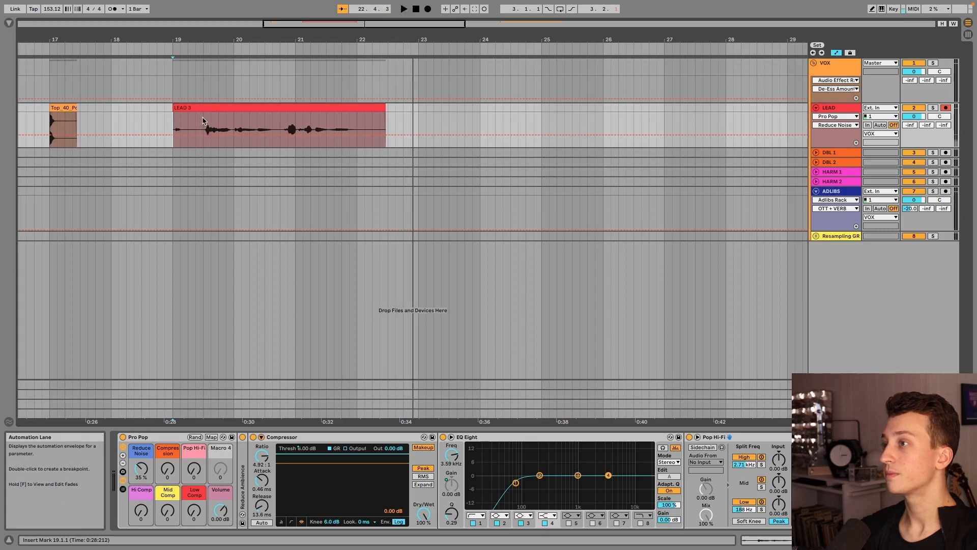
Step: Play the new LEAD take from within bar 19 and raise Pro Pop's Compression macro to 73
{"action": "left_click", "coordinate": [203, 121]}
{"action": "key", "text": "space"}
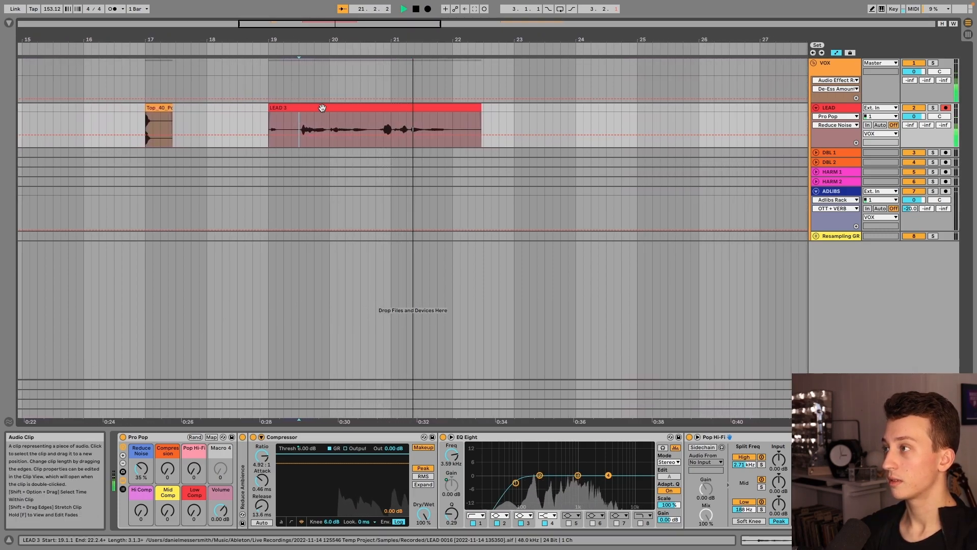
{"action": "key", "text": "space"}
{"action": "left_click_drag", "start_coordinate": [171, 470], "coordinate": [171, 444]}
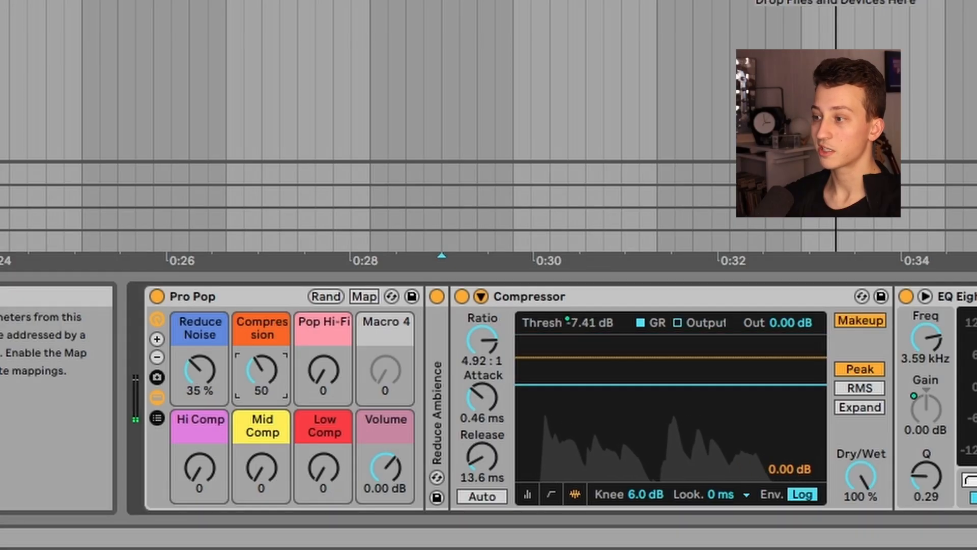
{"action": "left_click_drag", "start_coordinate": [266, 374], "coordinate": [266, 382]}
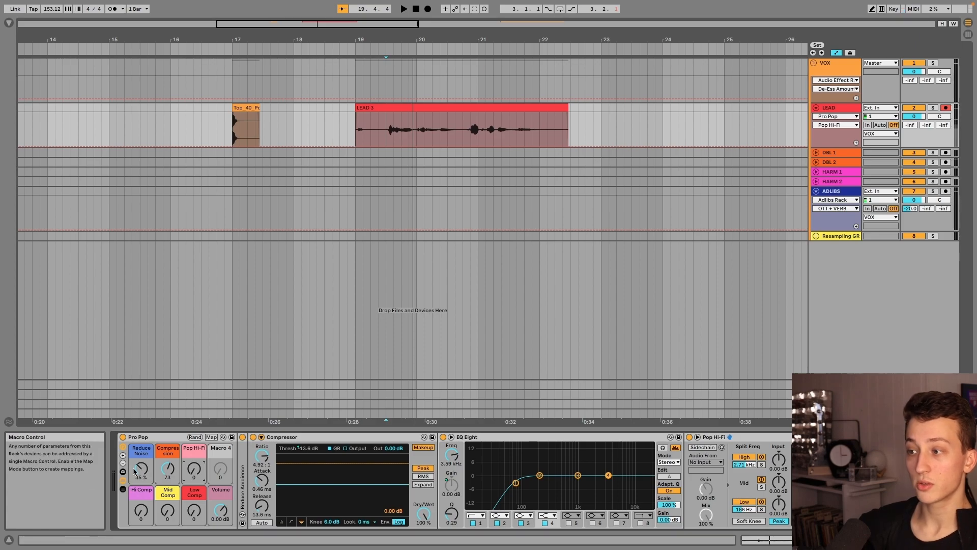
Step: Replay the vocal take while raising Pro Pop's Pop Hi-Fi macro to 124
{"action": "key", "text": "space"}
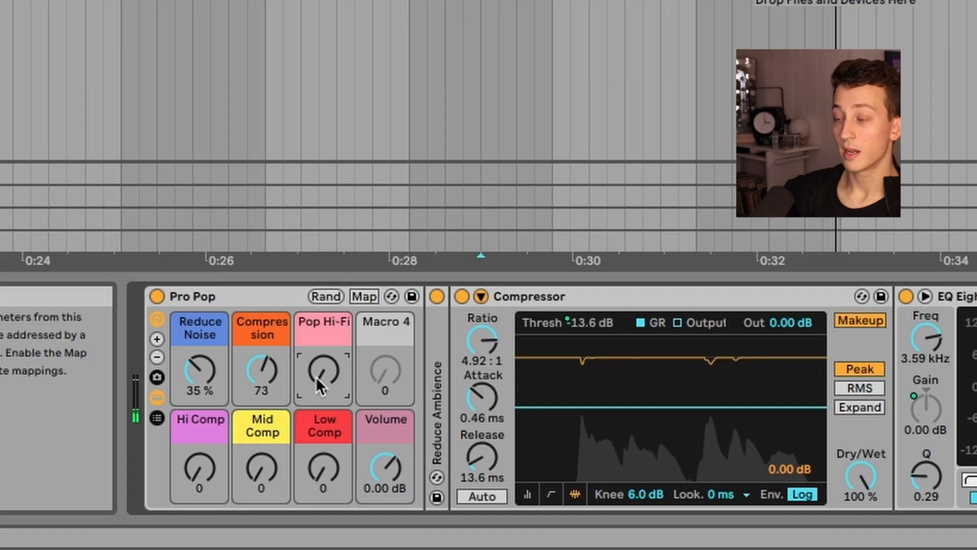
{"action": "left_click_drag", "start_coordinate": [324, 371], "coordinate": [324, 324]}
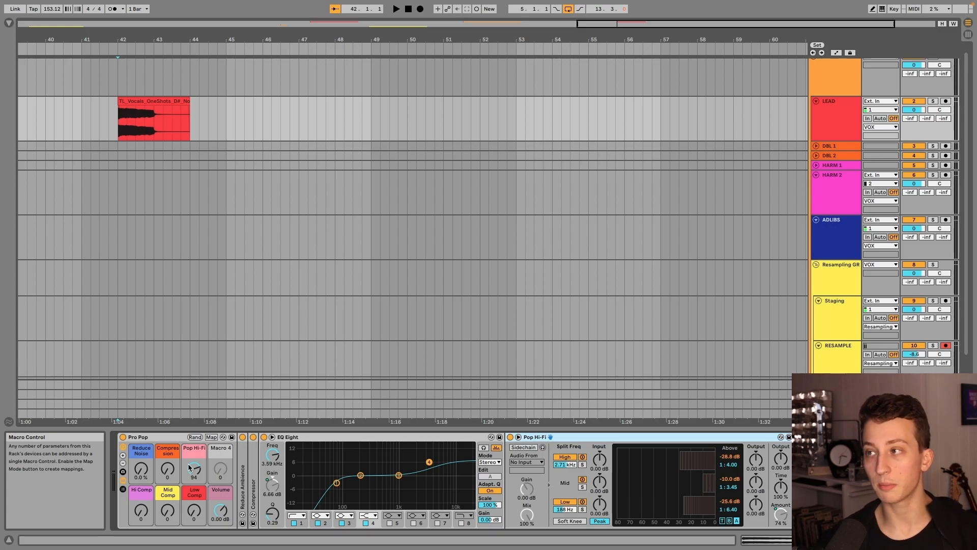
{"action": "left_click", "coordinate": [130, 128]}
{"action": "left_click_drag", "start_coordinate": [122, 131], "coordinate": [161, 135]}
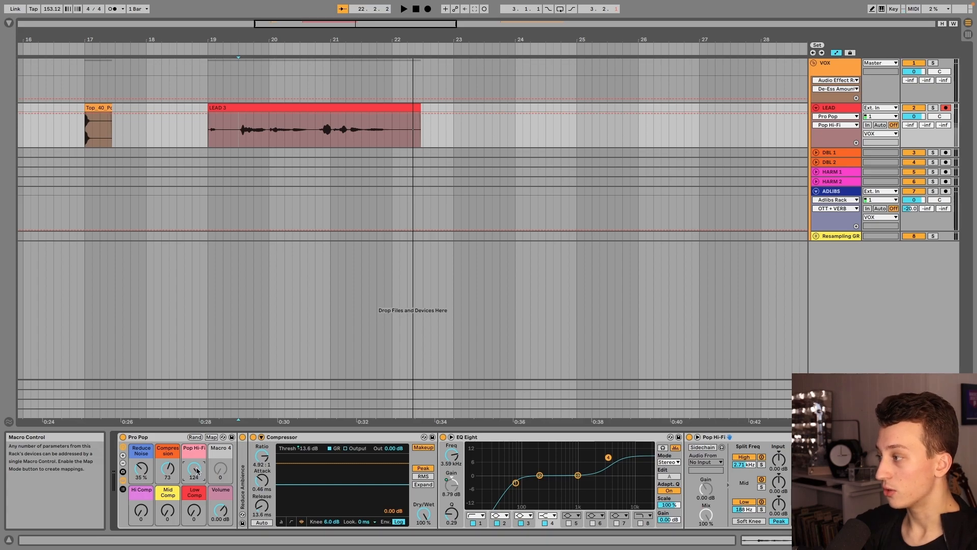
Step: Review the EQ Eight, Pop Hi-Fi and Overdrive devices, and replay the take while sweeping Pop Hi-Fi between 0 and maximum, ending at 0
{"action": "scroll", "coordinate": [433, 488], "scroll_direction": "right", "scroll_amount": 5}
{"action": "scroll", "coordinate": [617, 499], "scroll_direction": "right", "scroll_amount": 5}
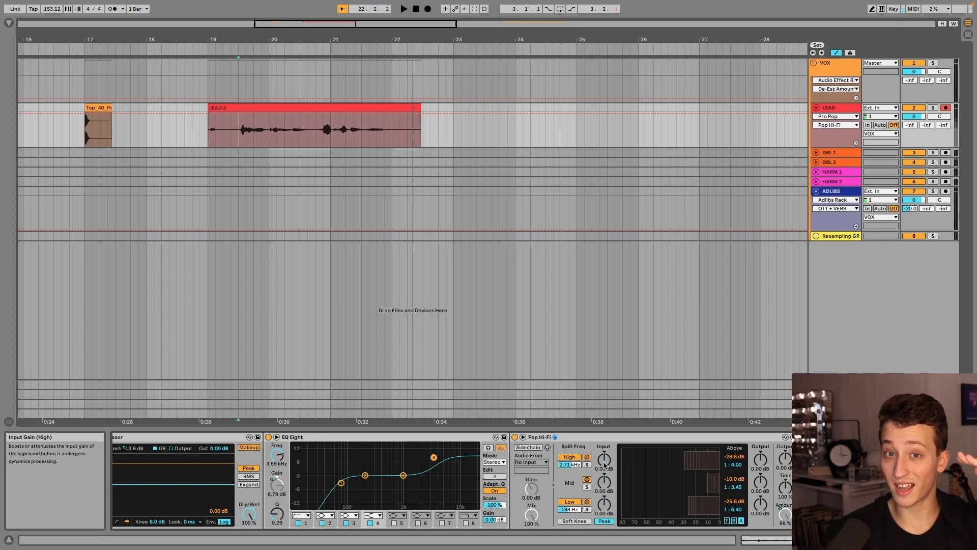
{"action": "scroll", "coordinate": [604, 463], "scroll_direction": "right", "scroll_amount": 5}
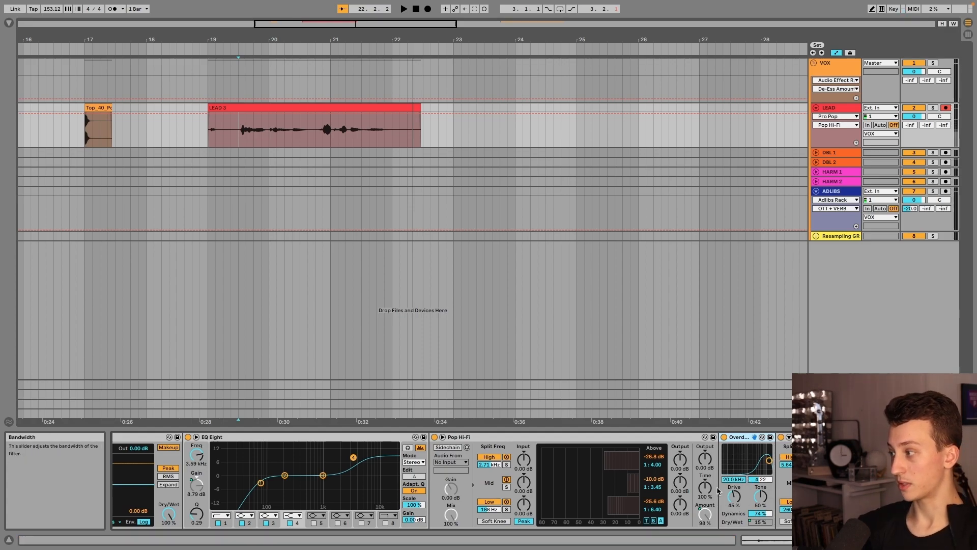
{"action": "scroll", "coordinate": [196, 487], "scroll_direction": "left", "scroll_amount": 15}
{"action": "key", "text": "space"}
{"action": "left_click_drag", "start_coordinate": [195, 472], "coordinate": [195, 534]}
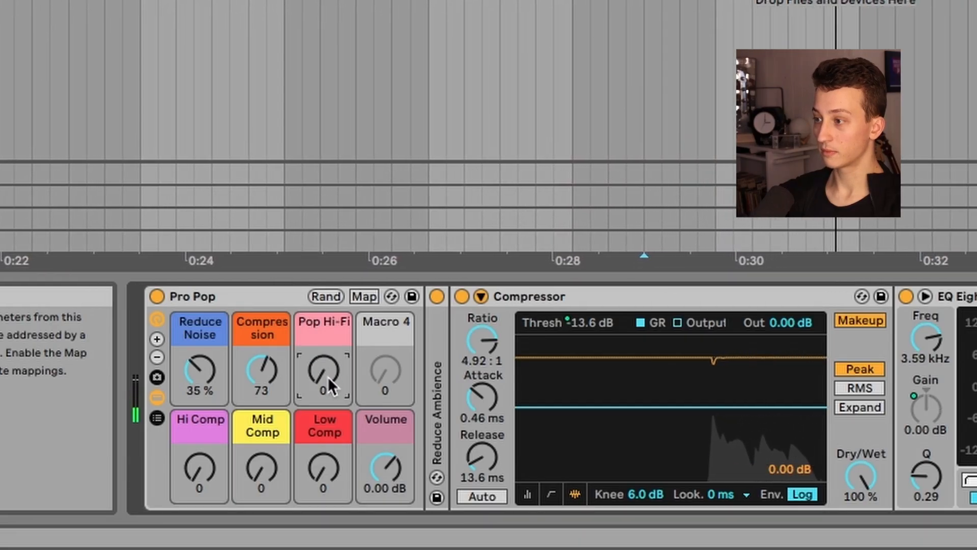
{"action": "mouse_move", "coordinate": [325, 377]}
{"action": "left_mouse_down"}
{"action": "mouse_move", "coordinate": [326, 336]}
{"action": "mouse_move", "coordinate": [327, 378]}
{"action": "left_mouse_up"}
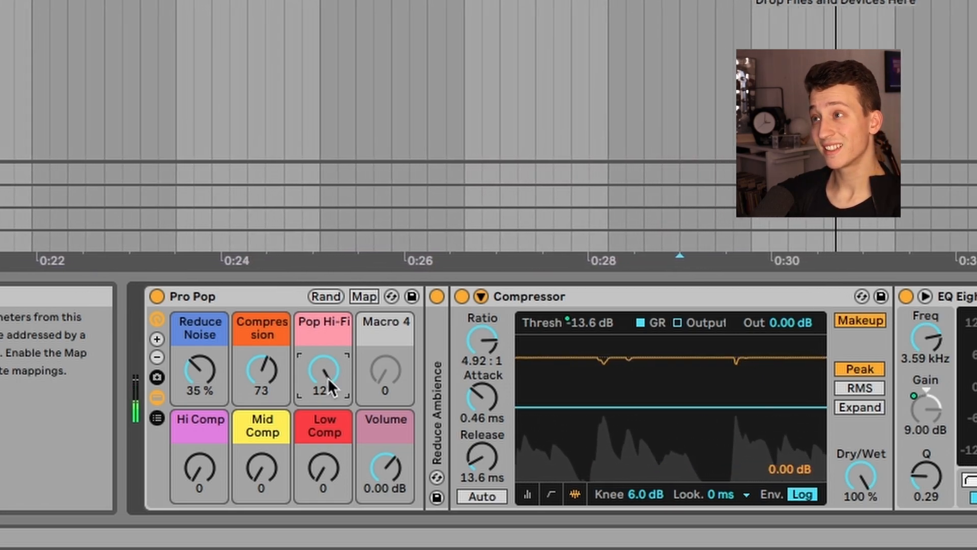
{"action": "mouse_move", "coordinate": [327, 376]}
{"action": "left_mouse_down"}
{"action": "mouse_move", "coordinate": [327, 341]}
{"action": "mouse_move", "coordinate": [324, 371]}
{"action": "left_mouse_up"}
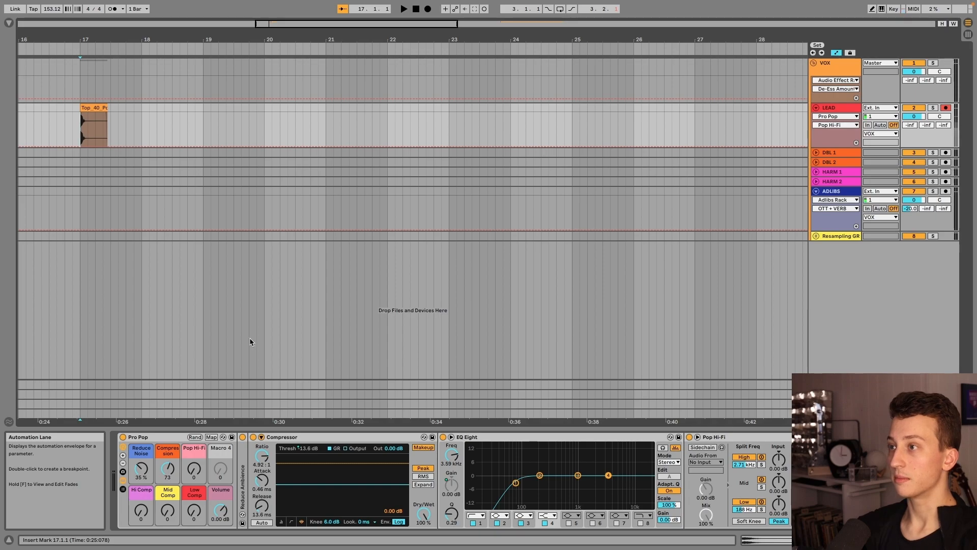
Step: Collapse the Compressor, EQ Eight, Pop Hi-Fi and Overdrive devices to bring the Multiband device into view
{"action": "scroll", "coordinate": [509, 480], "scroll_direction": "right", "scroll_amount": 3}
{"action": "scroll", "coordinate": [509, 481], "scroll_direction": "left", "scroll_amount": 3}
{"action": "double_click", "coordinate": [403, 438]}
{"action": "double_click", "coordinate": [431, 438]}
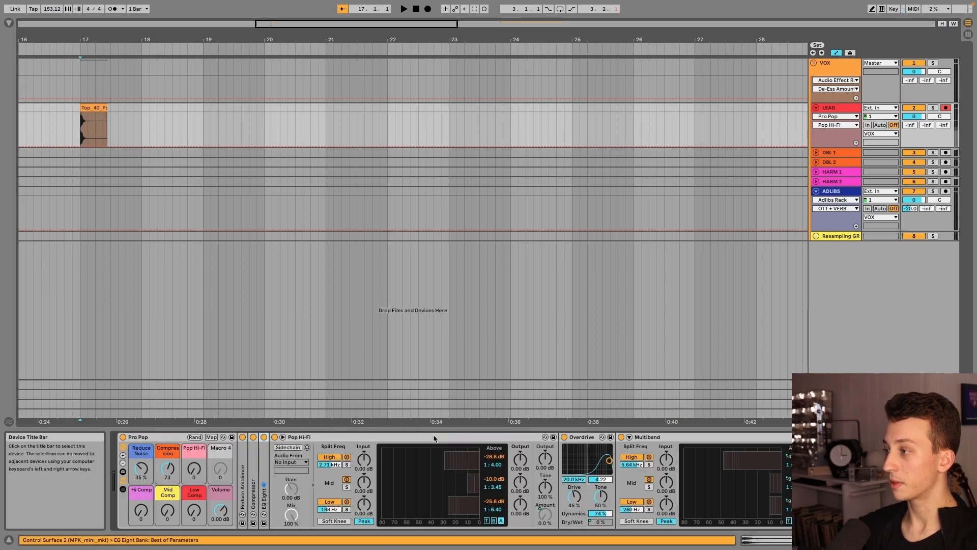
{"action": "double_click", "coordinate": [470, 439]}
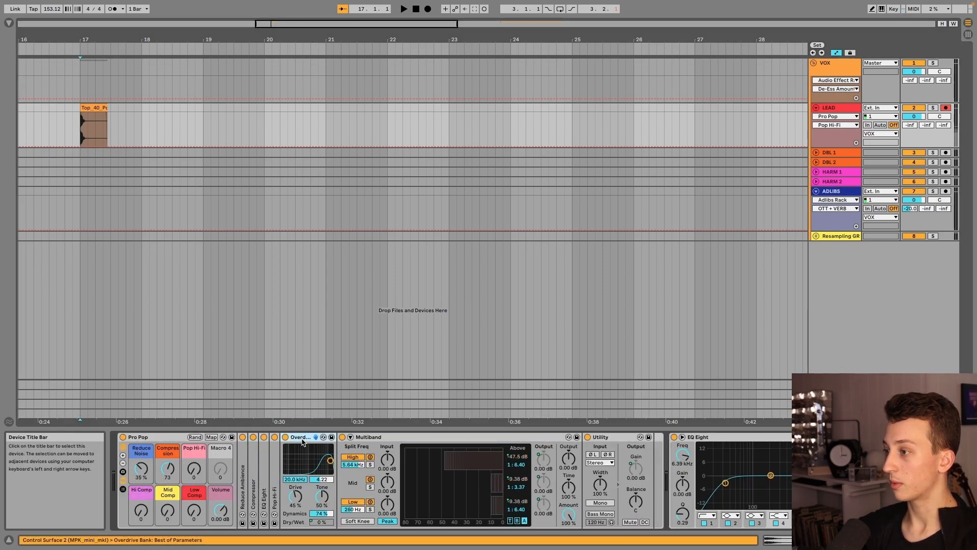
{"action": "double_click", "coordinate": [301, 439]}
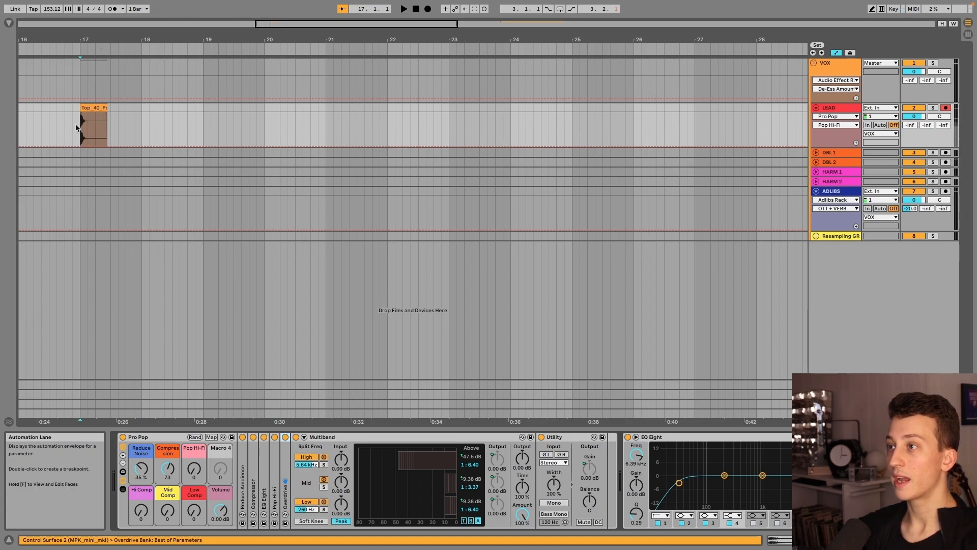
{"action": "scroll", "coordinate": [75, 128], "scroll_direction": "left", "scroll_amount": 3}
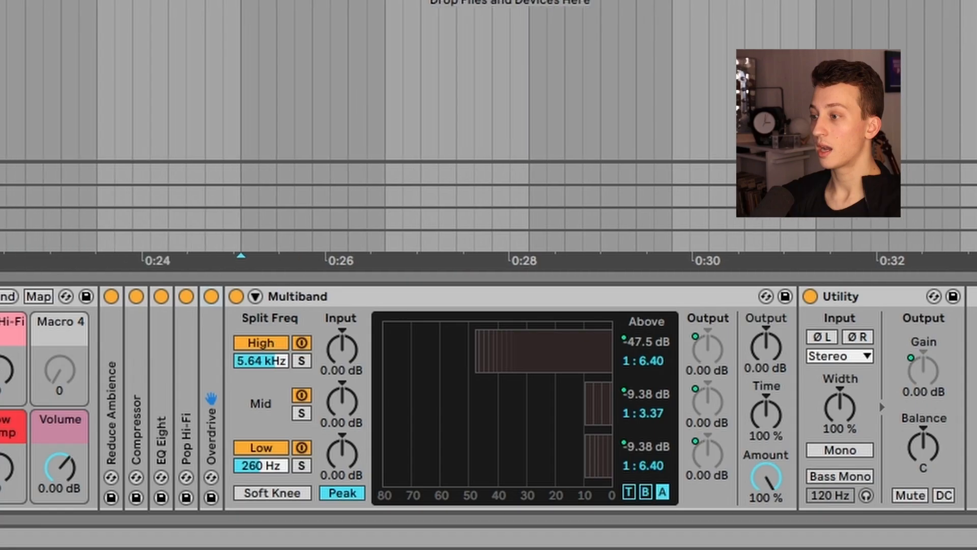
{"action": "scroll", "coordinate": [367, 127], "scroll_direction": "left", "scroll_amount": 1}
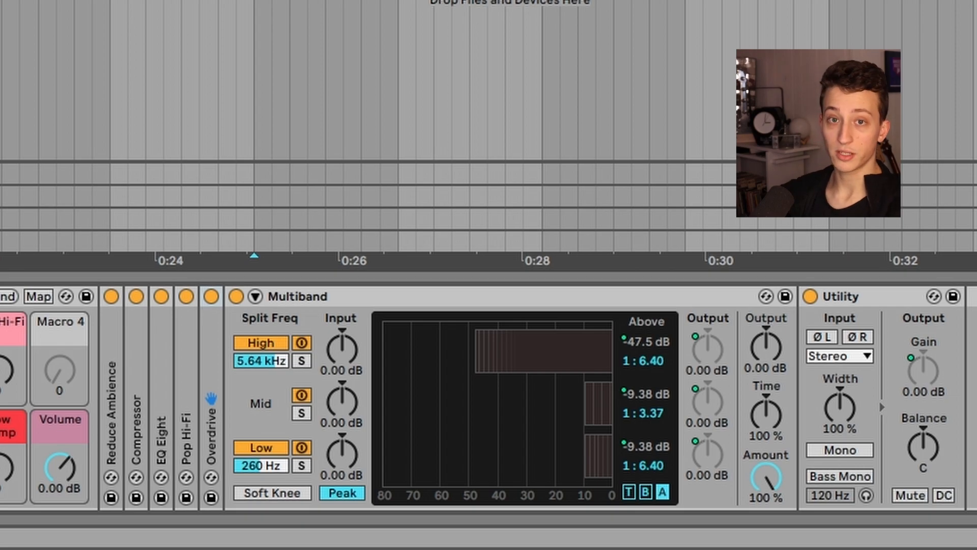
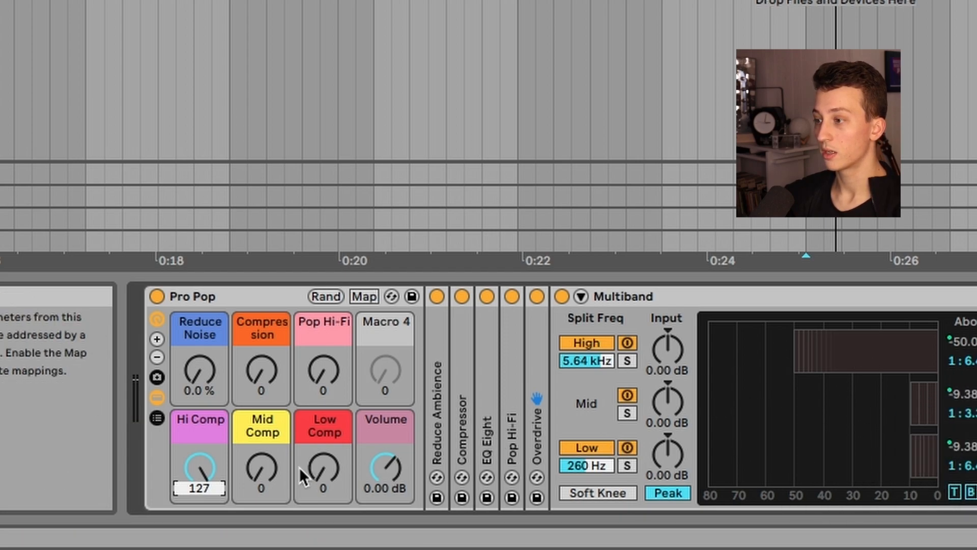
Step: Set Pro Pop's Mid Comp macro to 127 and play the clip at bar 17
{"action": "left_click", "coordinate": [261, 468]}
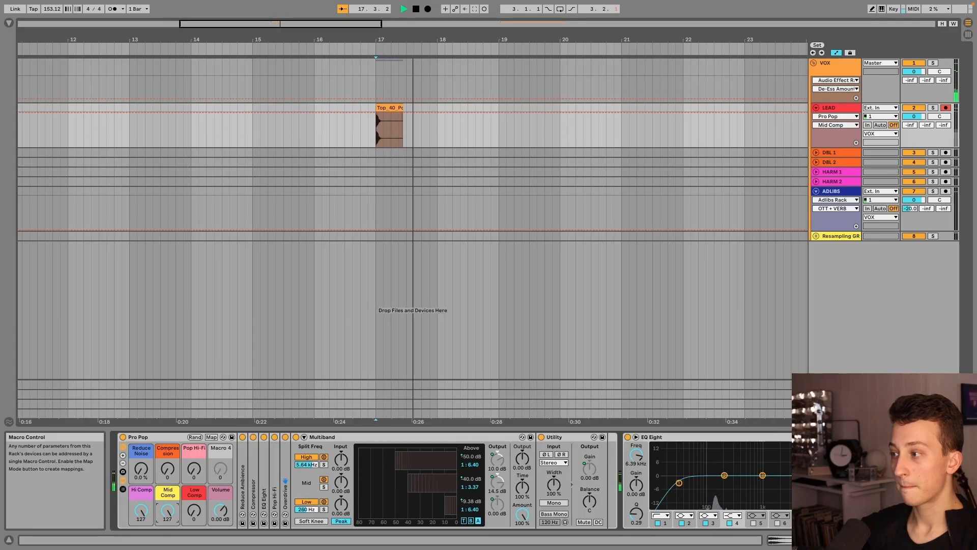
{"action": "key", "text": "space"}
{"action": "key", "text": "space"}
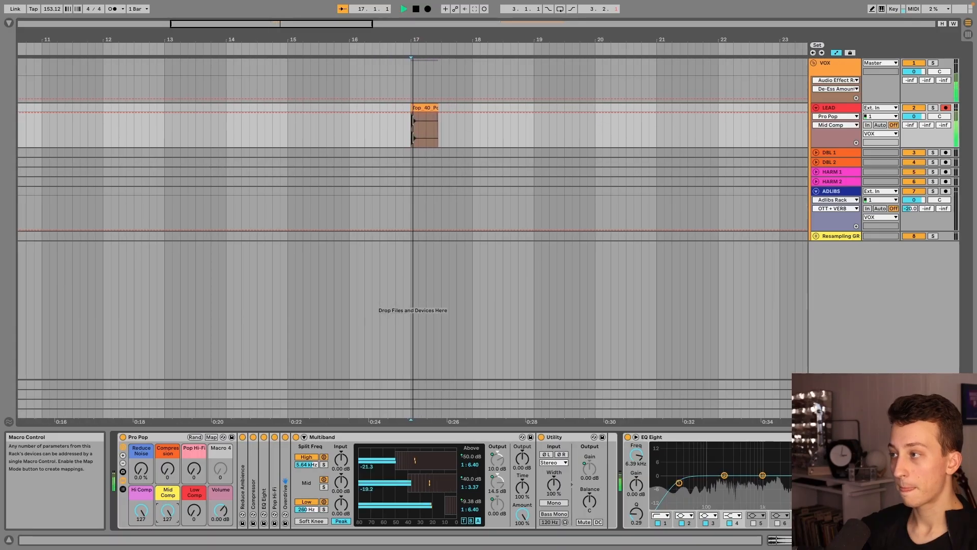
{"action": "key", "text": "space"}
Step: Try the Mid Comp macro at 93 while replaying the bar 17 clip
{"action": "mouse_move", "coordinate": [168, 511]}
{"action": "left_mouse_down"}
{"action": "mouse_move", "coordinate": [167, 523]}
{"action": "mouse_move", "coordinate": [169, 500]}
{"action": "left_mouse_up"}
{"action": "key", "text": "space"}
{"action": "key", "text": "space"}
{"action": "key", "text": "space"}
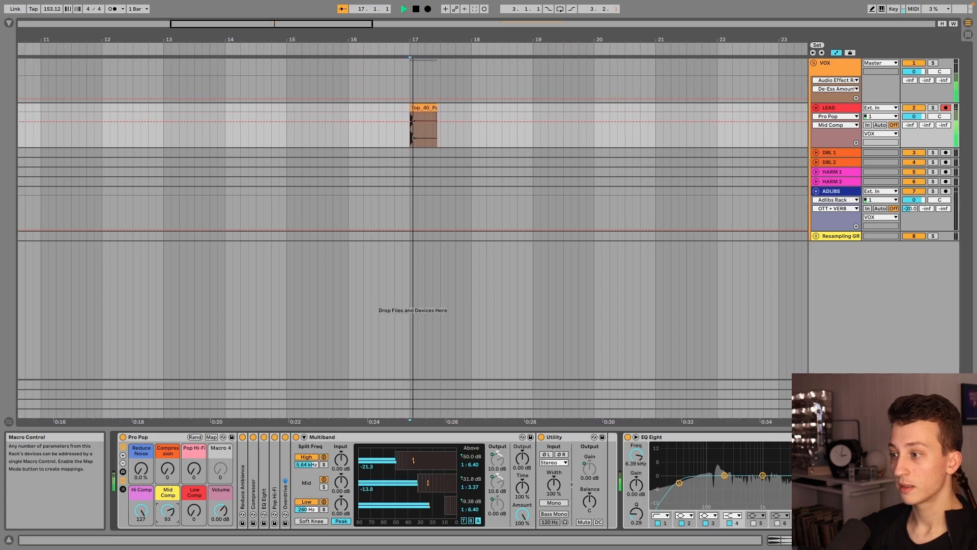
Step: Return the Mid Comp macro to 127 and replay the bar 17 clip
{"action": "key", "text": "space"}
{"action": "key", "text": "space"}
{"action": "key", "text": "space"}
{"action": "key", "text": "space"}
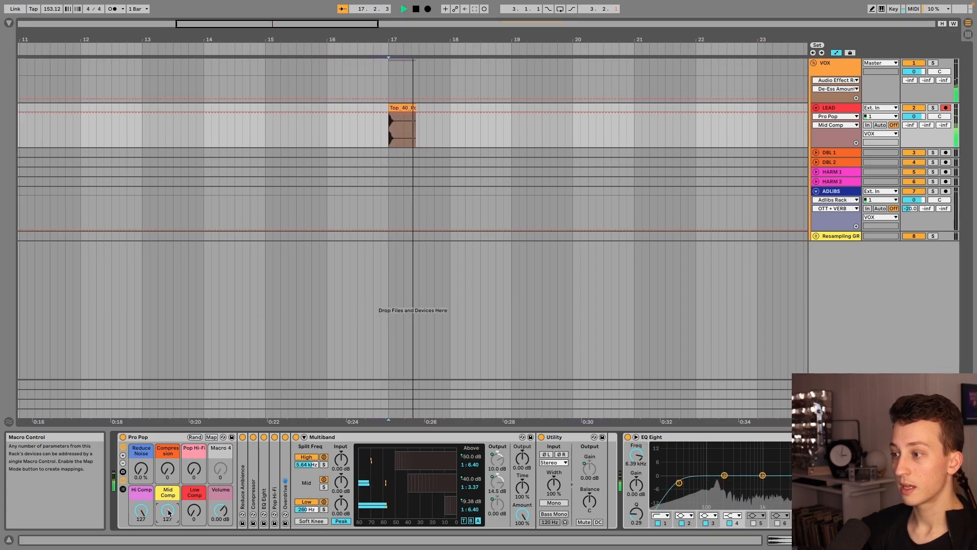
{"action": "key", "text": "space"}
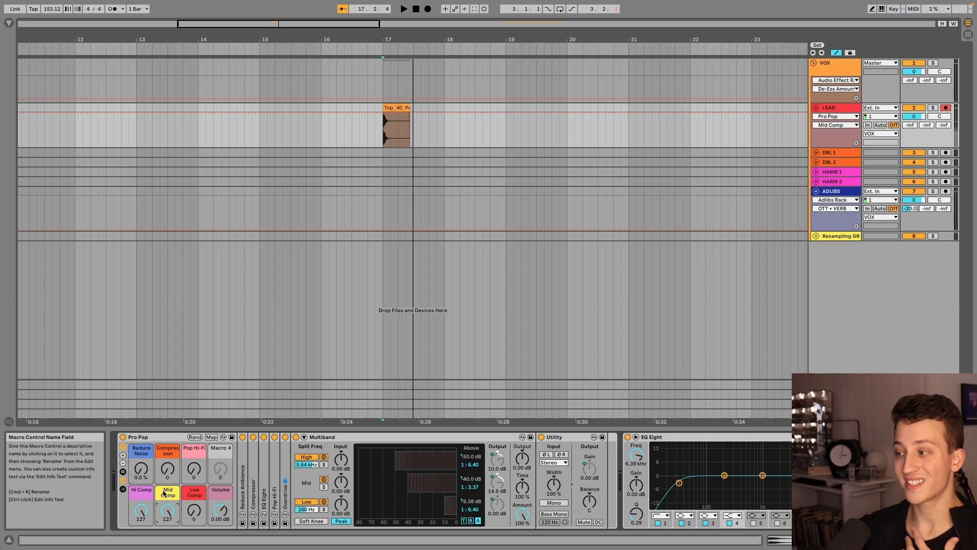
Step: Replay the bar 17 clip, then set Pro Pop's Low Comp macro to 127 and audition the clip with it
{"action": "key", "text": "space"}
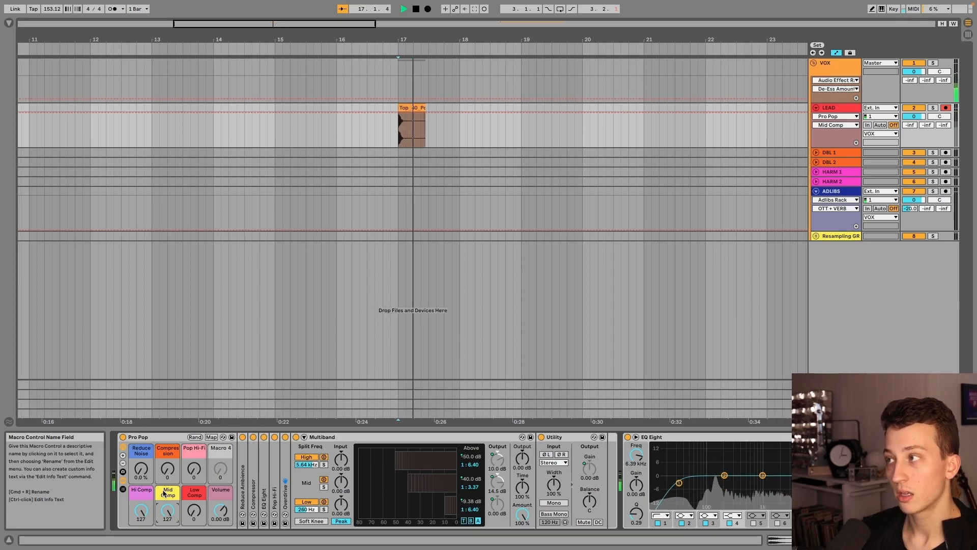
{"action": "key", "text": "space"}
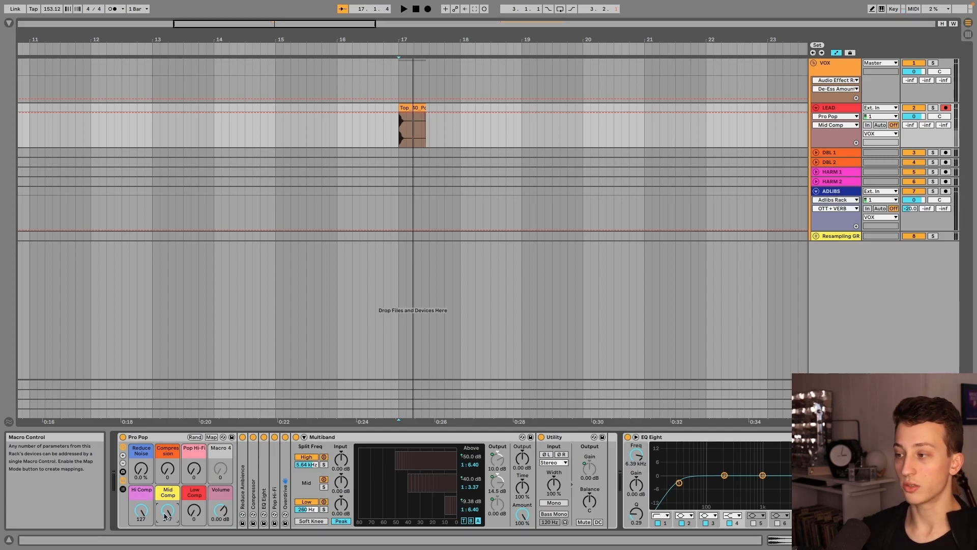
{"action": "left_click_drag", "start_coordinate": [194, 510], "coordinate": [194, 477]}
{"action": "key", "text": "space"}
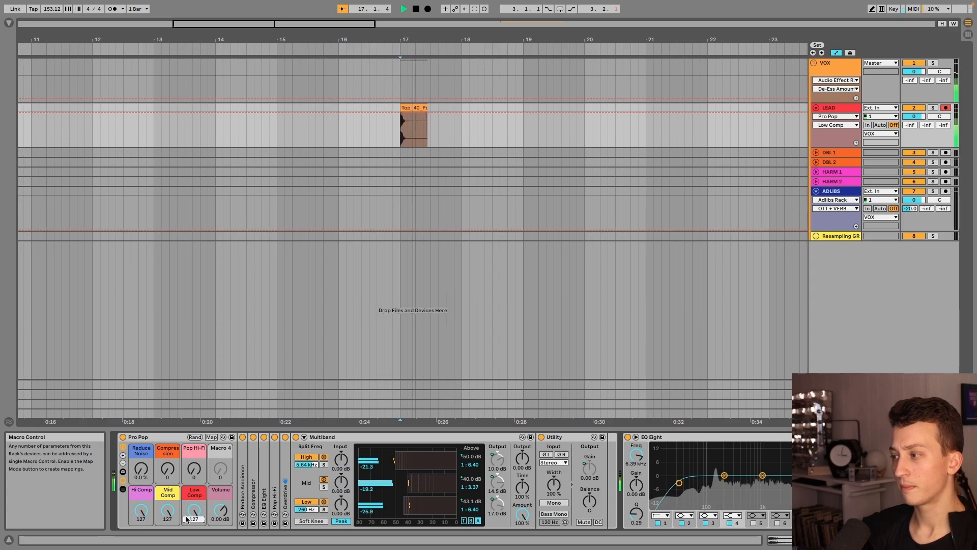
{"action": "key", "text": "space"}
Step: Reset Pro Pop's Hi Comp, Mid Comp and Low Comp macros to 0 and return the insert marker to bar 17
{"action": "left_click_drag", "start_coordinate": [167, 510], "coordinate": [168, 512]}
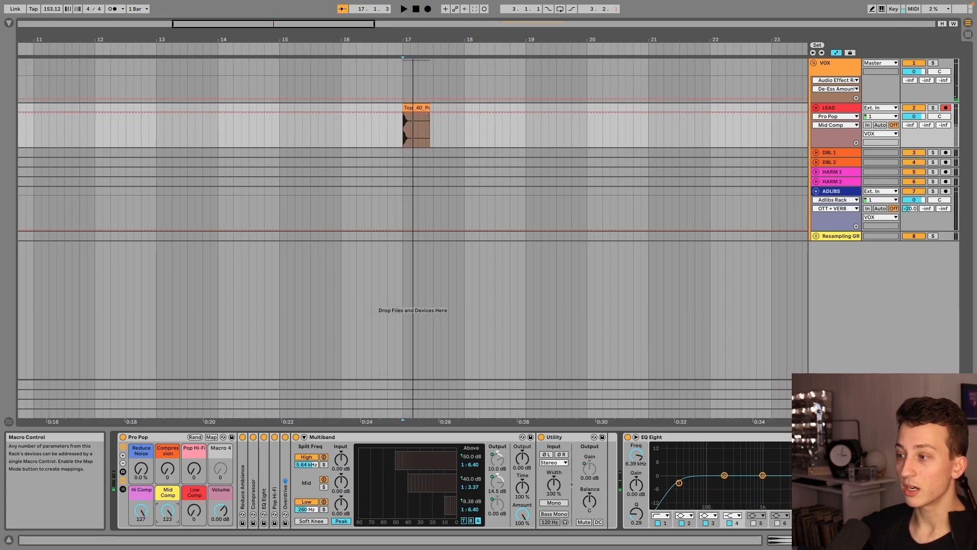
{"action": "left_click", "coordinate": [405, 127]}
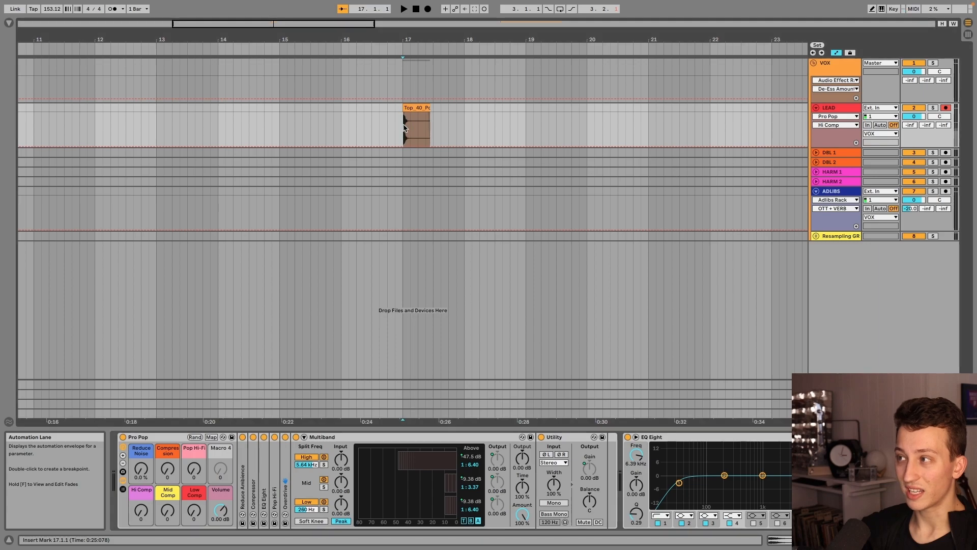
Step: Record a new vocal take about three bars long on the LEAD track, starting at bar 21
{"action": "key", "text": "minus"}
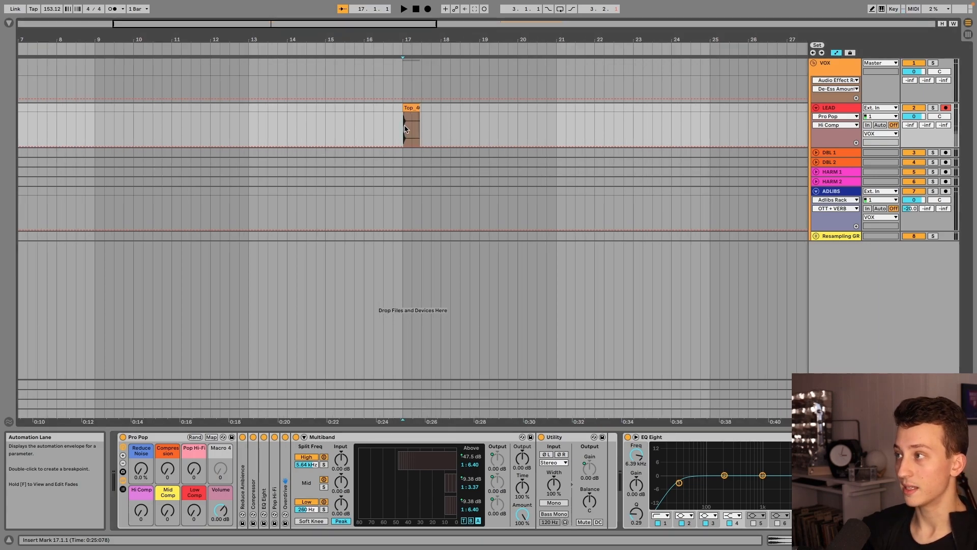
{"action": "scroll", "coordinate": [400, 125], "scroll_direction": "right", "scroll_amount": 4}
{"action": "left_click", "coordinate": [398, 127]}
{"action": "key", "text": "minus"}
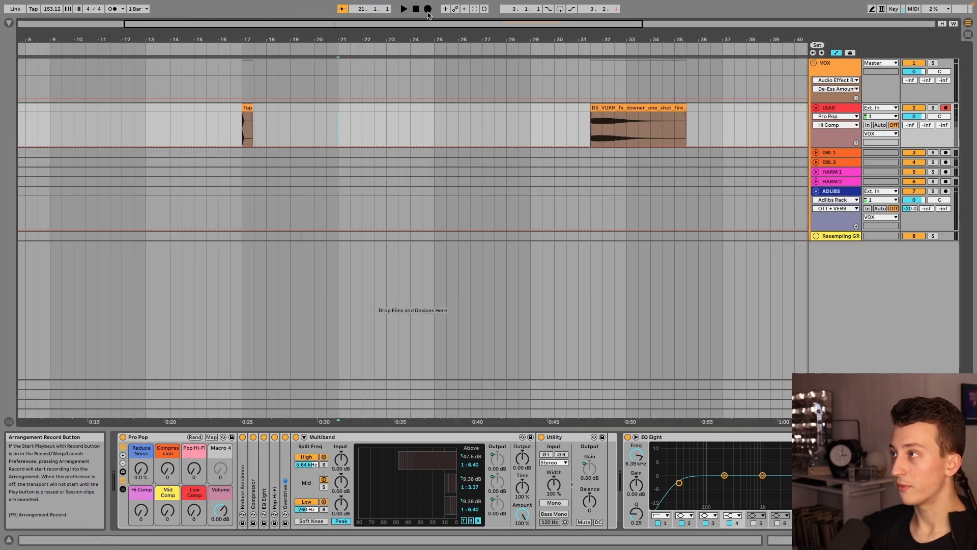
{"action": "left_click", "coordinate": [427, 11]}
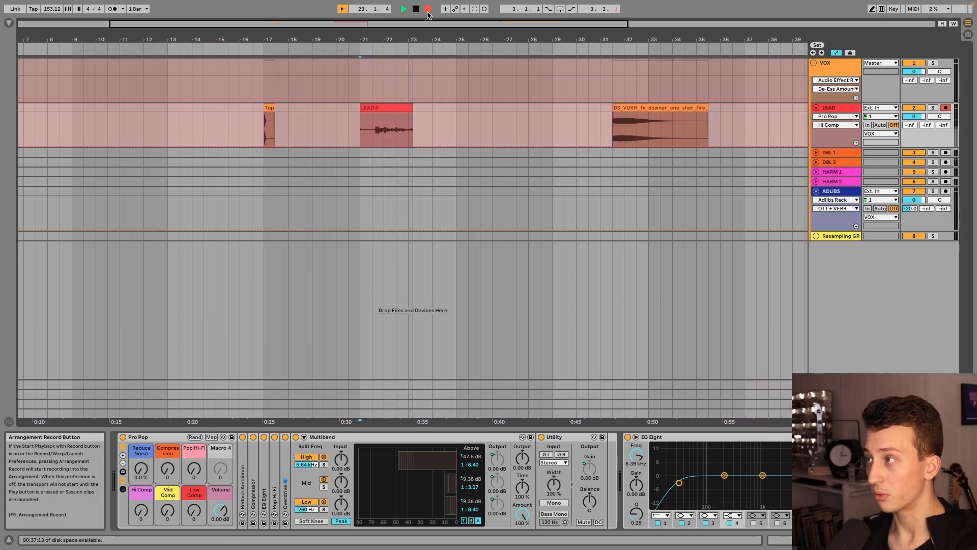
{"action": "left_click", "coordinate": [428, 9]}
Step: Loop the sung part of the new LEAD take from 21.3.1 for 2.2.0 and audition it with Low Comp at 127
{"action": "key", "text": "ctrl+l"}
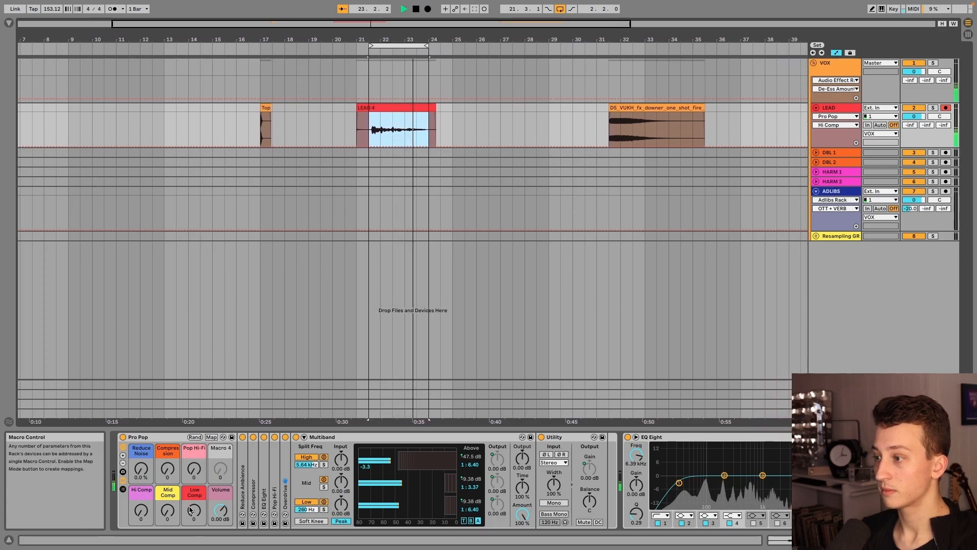
{"action": "key", "text": "space"}
{"action": "left_click_drag", "start_coordinate": [191, 515], "coordinate": [190, 504]}
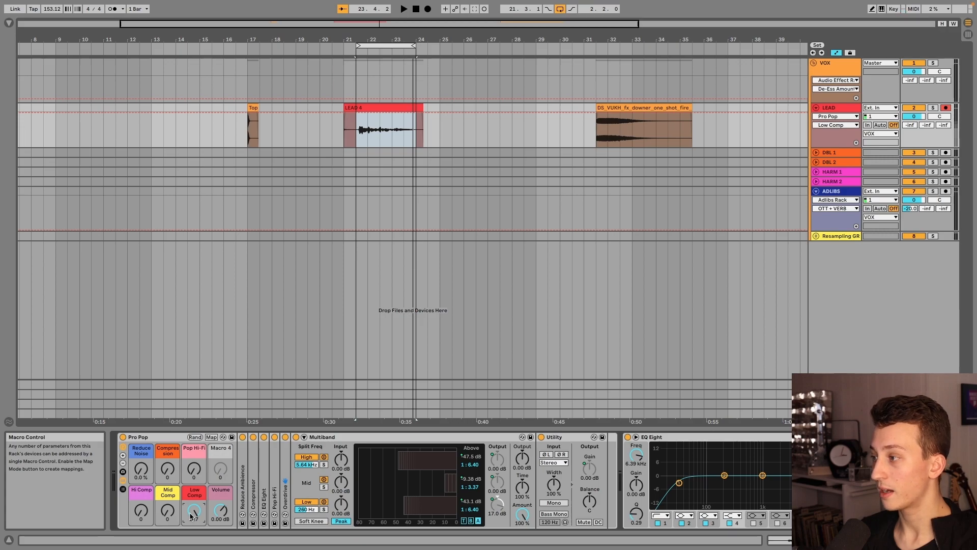
{"action": "key", "text": "space"}
Step: Try Hi Comp at 100, Mid Comp at 93 and Low Comp at 73 while the LEAD loop plays
{"action": "left_click_drag", "start_coordinate": [190, 516], "coordinate": [142, 478]}
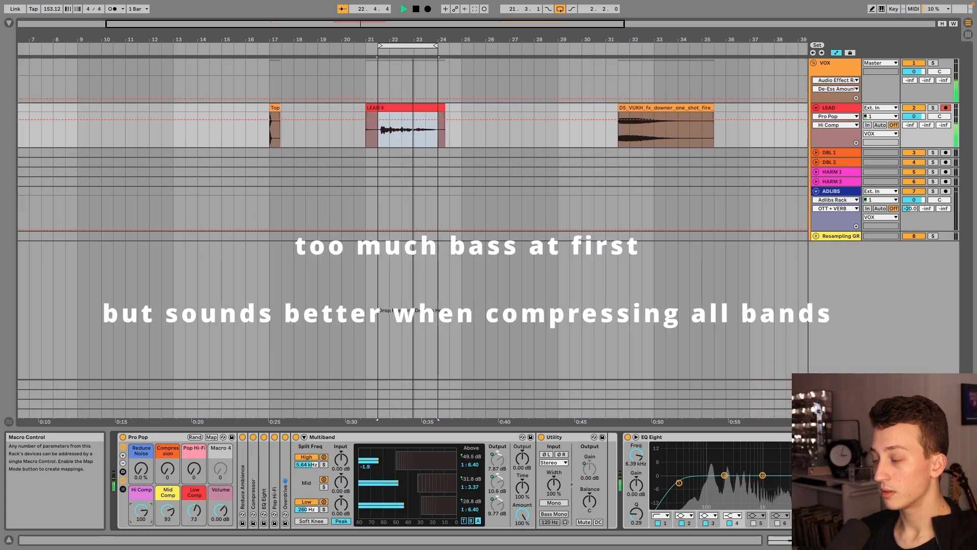
{"action": "left_click", "coordinate": [199, 511]}
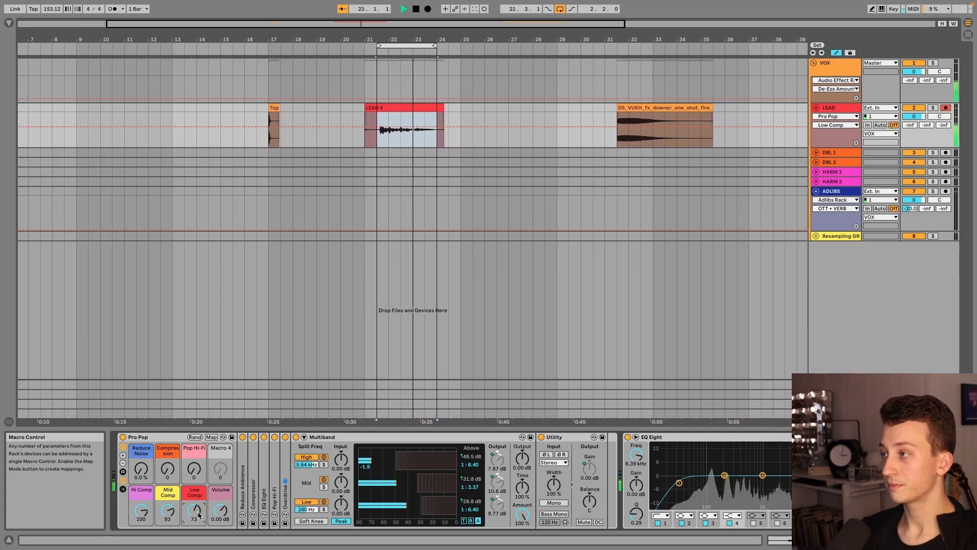
{"action": "key", "text": "space"}
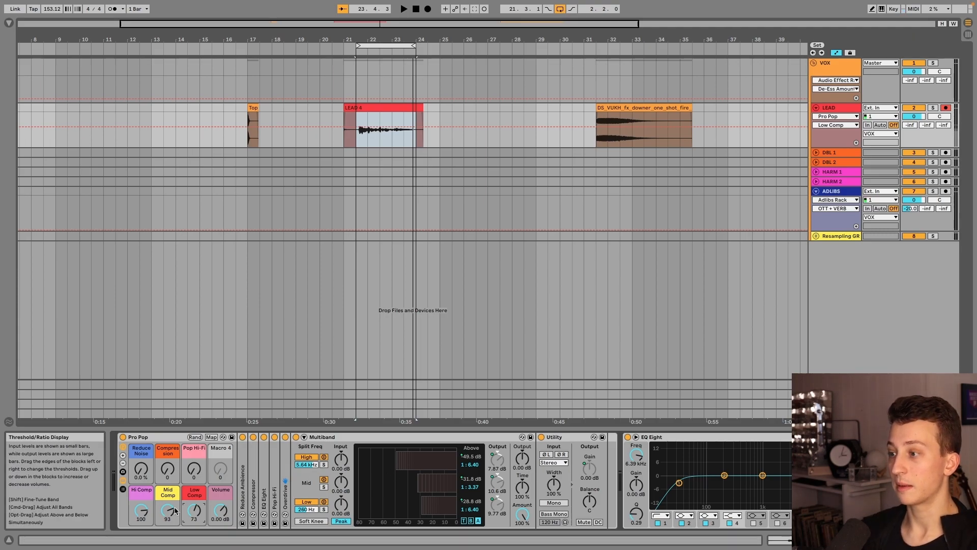
Step: Set the Mid Comp and Low Comp macros to 47 and Hi Comp to 49
{"action": "left_click_drag", "start_coordinate": [144, 519], "coordinate": [143, 484]}
{"action": "left_click_drag", "start_coordinate": [68, 467], "coordinate": [68, 532]}
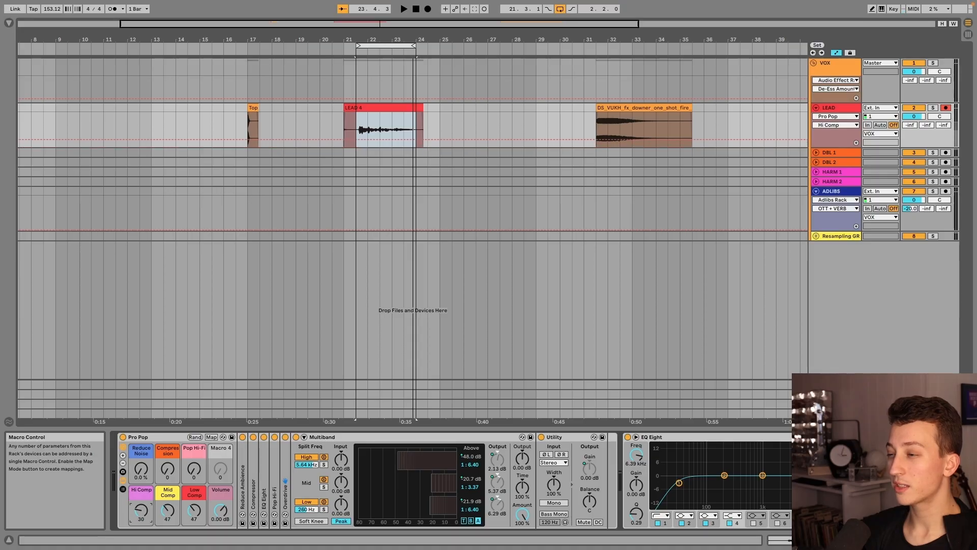
{"action": "left_click_drag", "start_coordinate": [142, 509], "coordinate": [142, 498]}
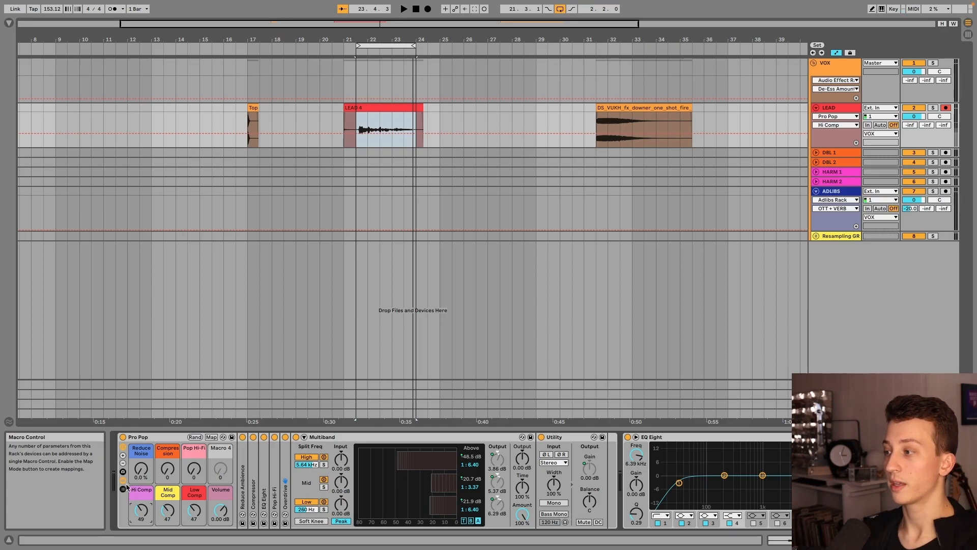
Step: Play the LEAD loop while adjusting Hi Comp to 91, Mid Comp to 33 and Low Comp to 44
{"action": "key", "text": "space"}
{"action": "left_click", "coordinate": [192, 510]}
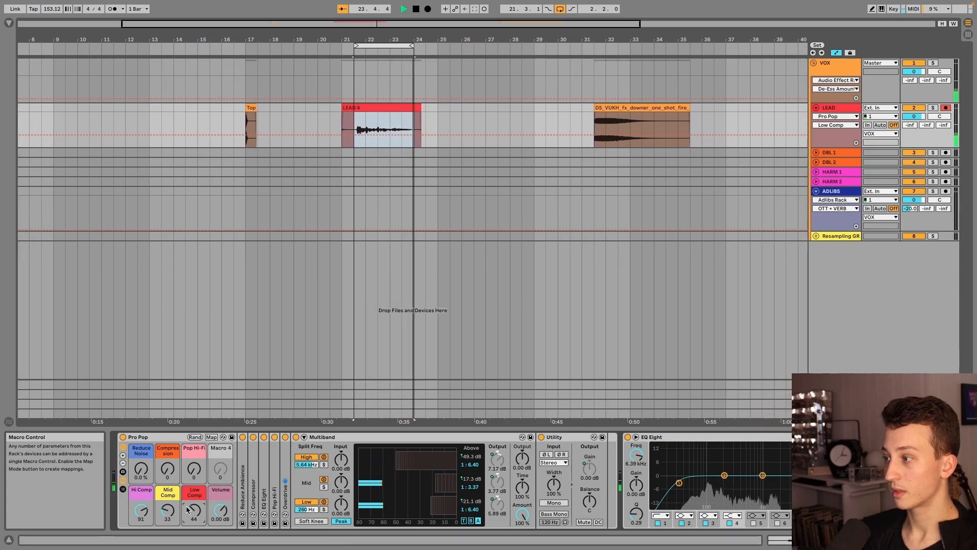
{"action": "key", "text": "space"}
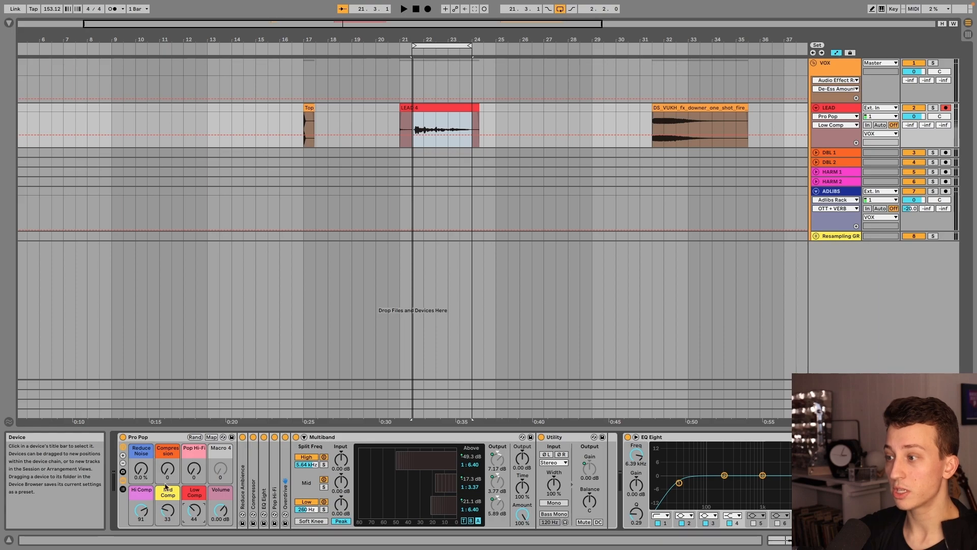
Step: Turn on macro mapping for the Pro Pop rack and show its Macro Mappings list
{"action": "left_click", "coordinate": [211, 437]}
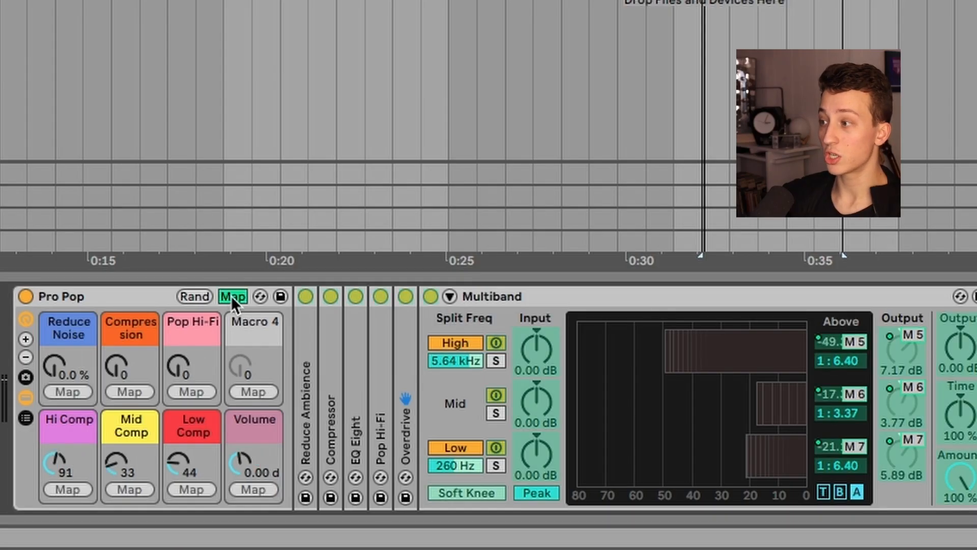
{"action": "left_click", "coordinate": [231, 297]}
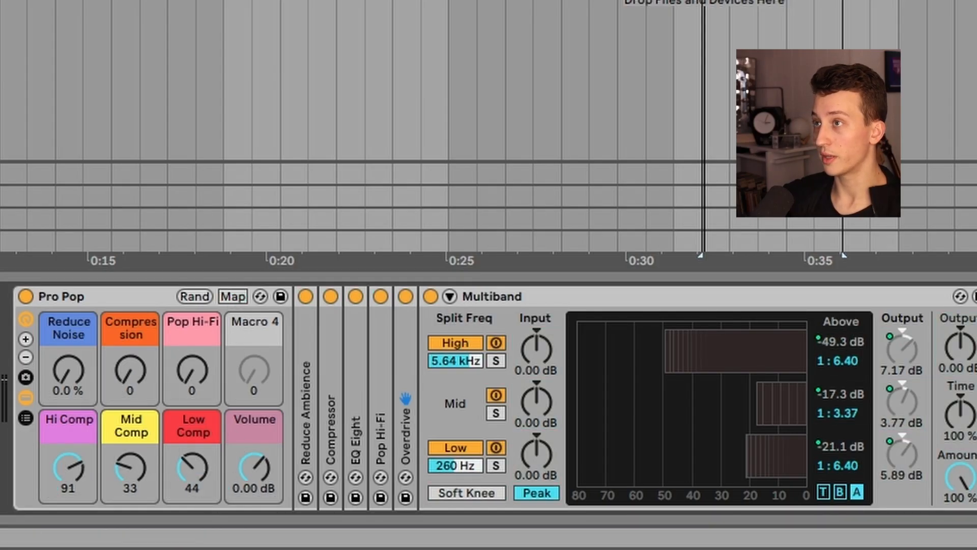
{"action": "left_click", "coordinate": [235, 299]}
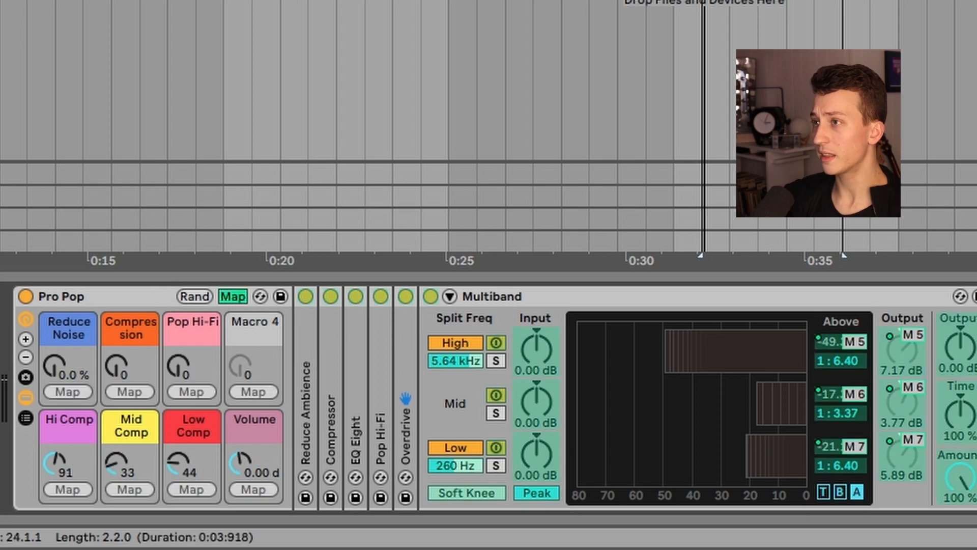
{"action": "key", "text": "super+alt+b"}
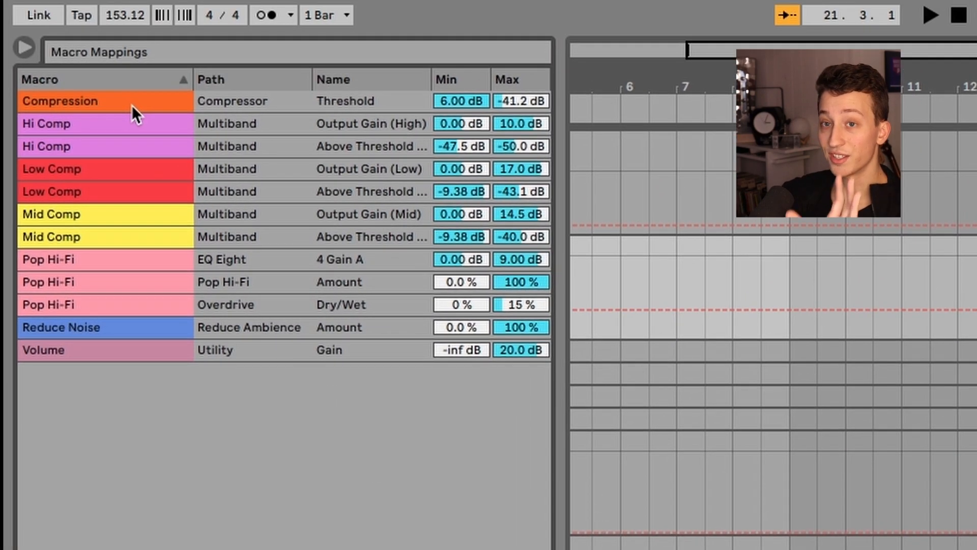
Step: Look through the Compression, Hi Comp, Reduce Noise, Pop Hi-Fi and Volume entries in the macro mappings
{"action": "left_click", "coordinate": [131, 106]}
{"action": "left_click", "coordinate": [136, 127]}
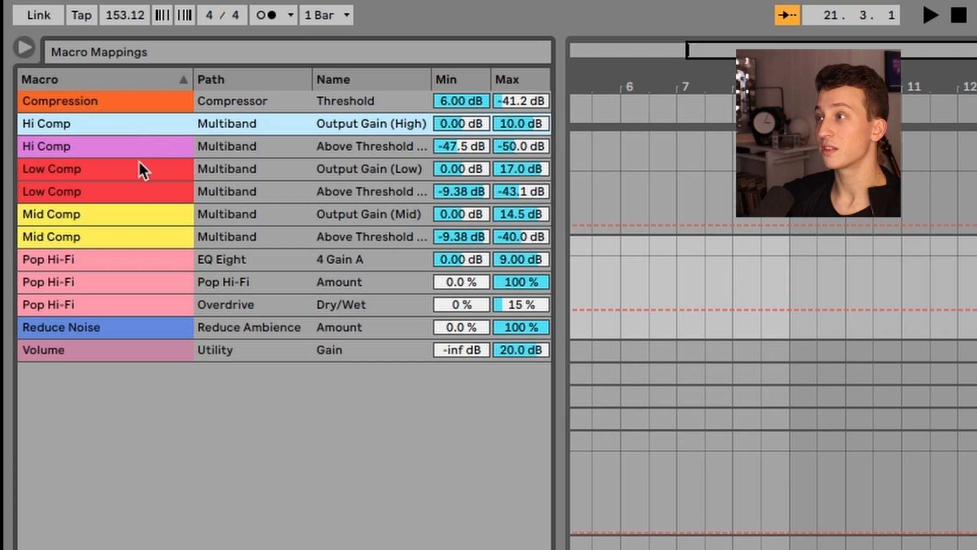
{"action": "left_click", "coordinate": [123, 329]}
{"action": "left_click", "coordinate": [115, 285]}
{"action": "left_click", "coordinate": [103, 355]}
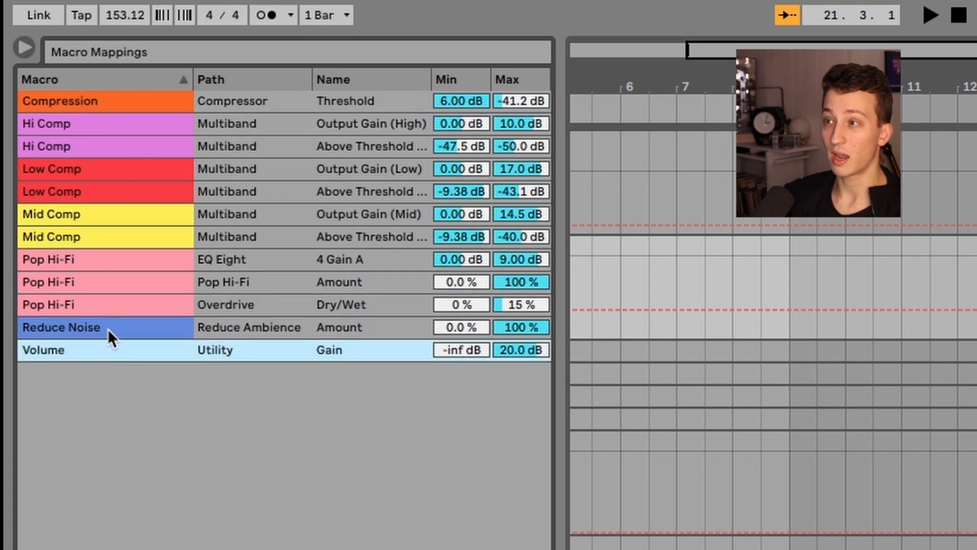
Step: Set the maximum of Low Comp's Output Gain (Low) mapping to 14.0 dB and leave macro mapping
{"action": "left_click", "coordinate": [45, 188]}
{"action": "left_click", "coordinate": [56, 170]}
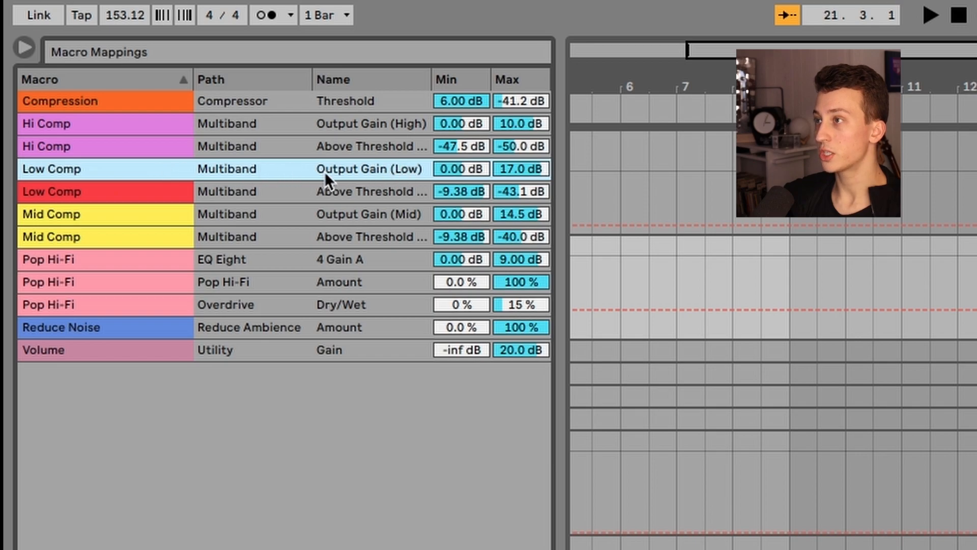
{"action": "left_click", "coordinate": [502, 167]}
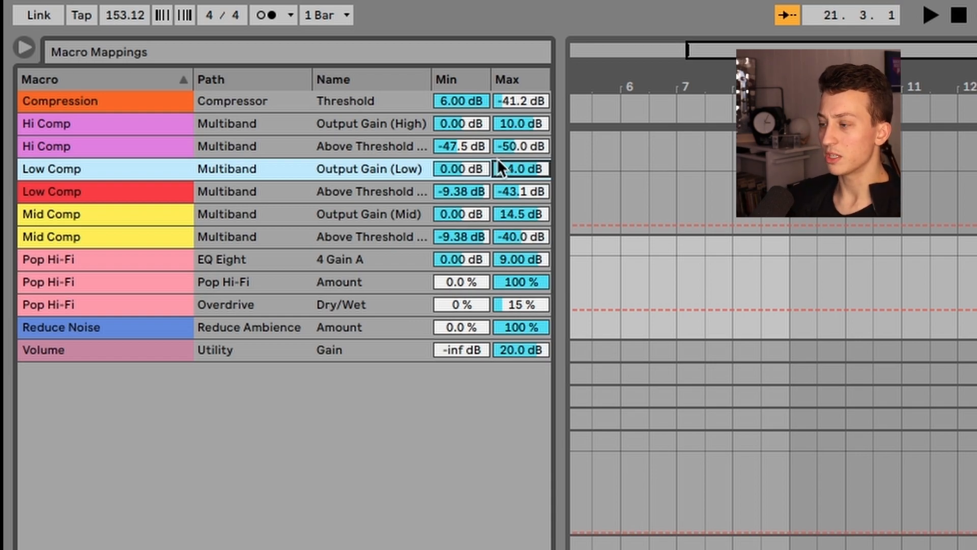
{"action": "left_click", "coordinate": [552, 549]}
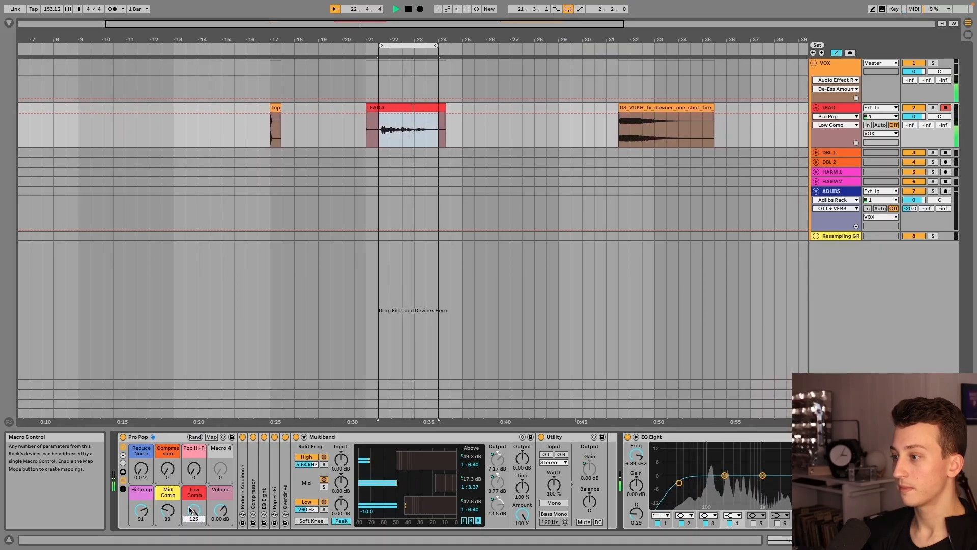
Step: Set Hi Comp and Mid Comp to 0 and Low Comp to 127, auditioning the LEAD loop with the reduced low gain
{"action": "left_click_drag", "start_coordinate": [193, 510], "coordinate": [193, 547]}
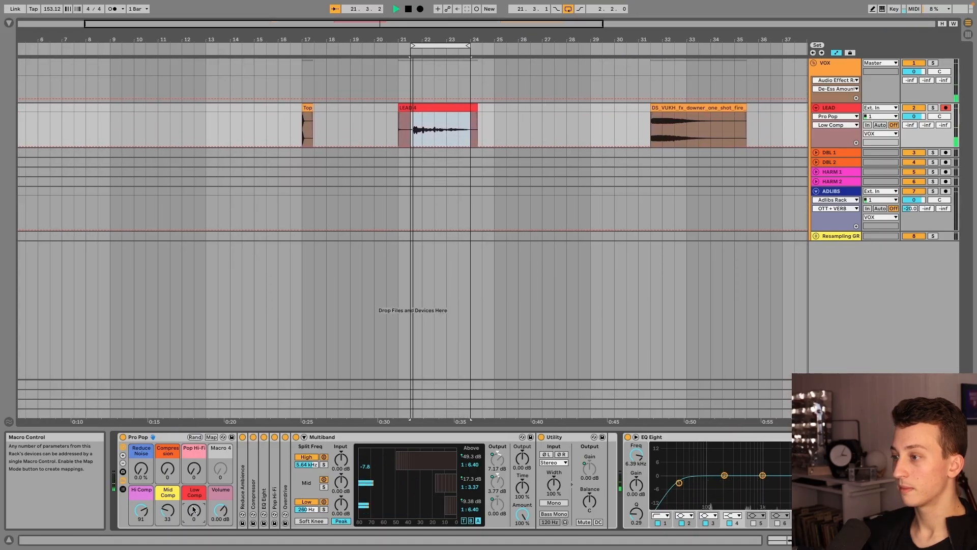
{"action": "left_click_drag", "start_coordinate": [142, 511], "coordinate": [194, 448]}
{"action": "key", "text": "space"}
{"action": "key", "text": "space"}
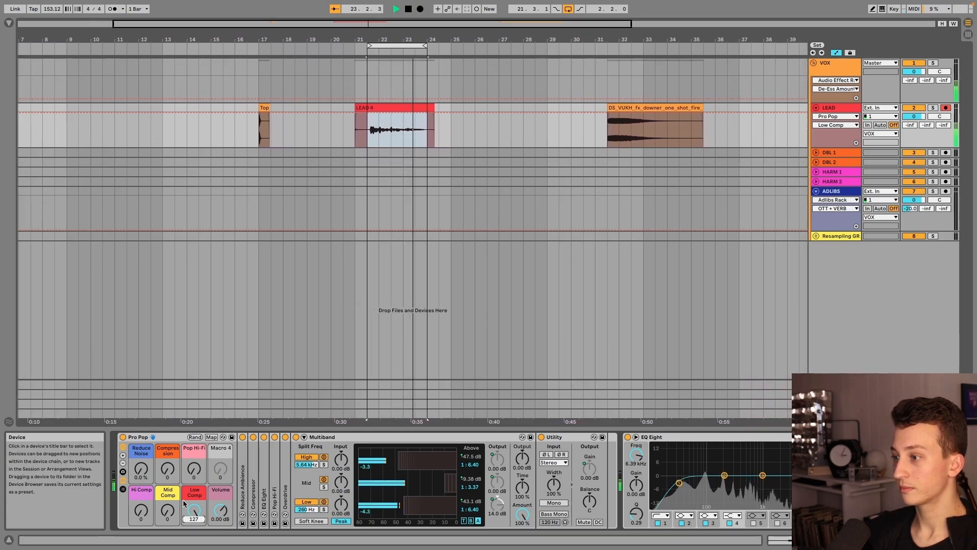
{"action": "key", "text": "space"}
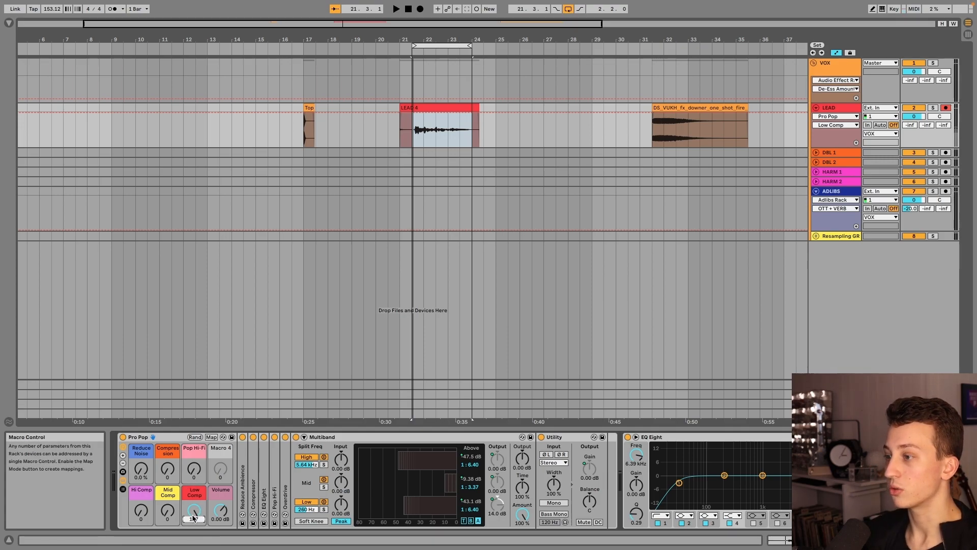
{"action": "key", "text": "space"}
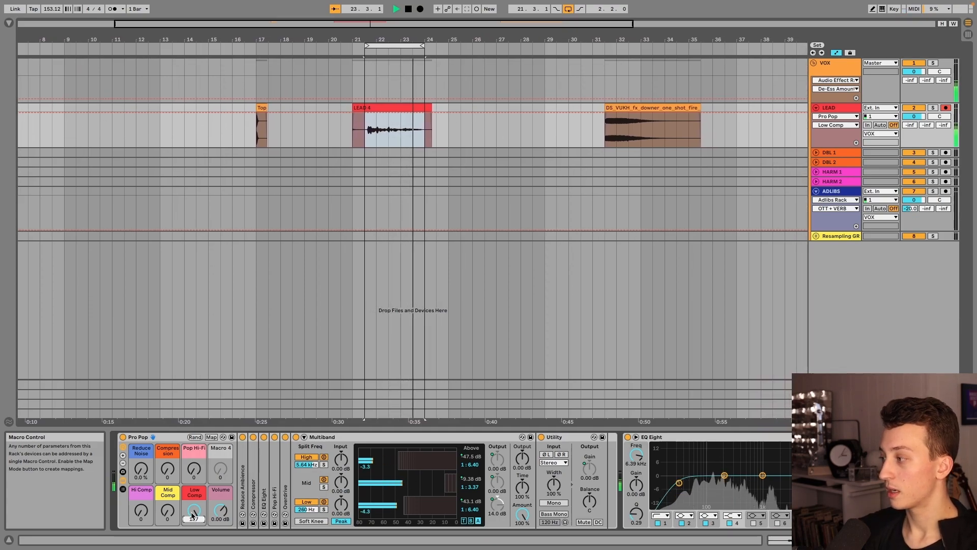
{"action": "key", "text": "space"}
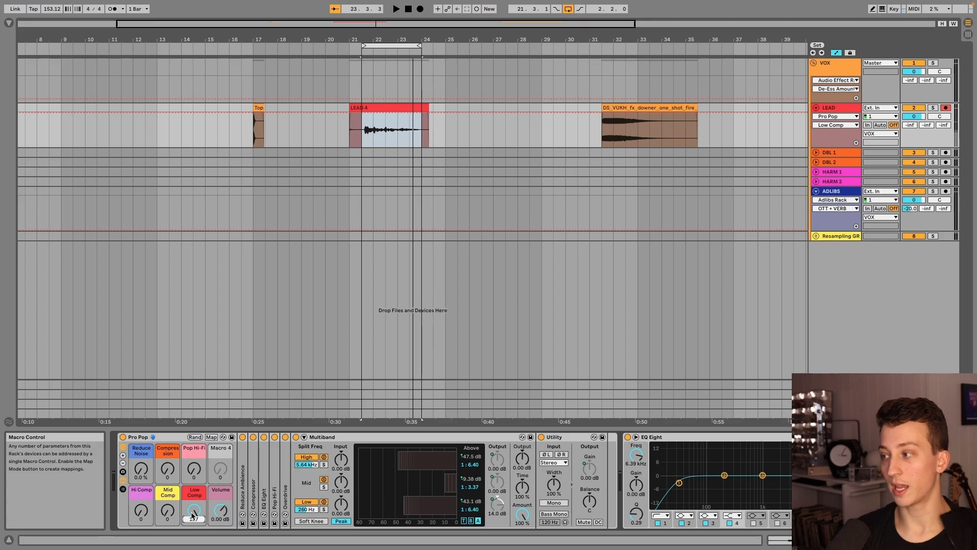
Step: Select the ADLIBS track to show its Adlibs Rack, and set the Distortion and Reduce Noise macros to 0
{"action": "left_click", "coordinate": [418, 206]}
{"action": "left_click", "coordinate": [203, 198]}
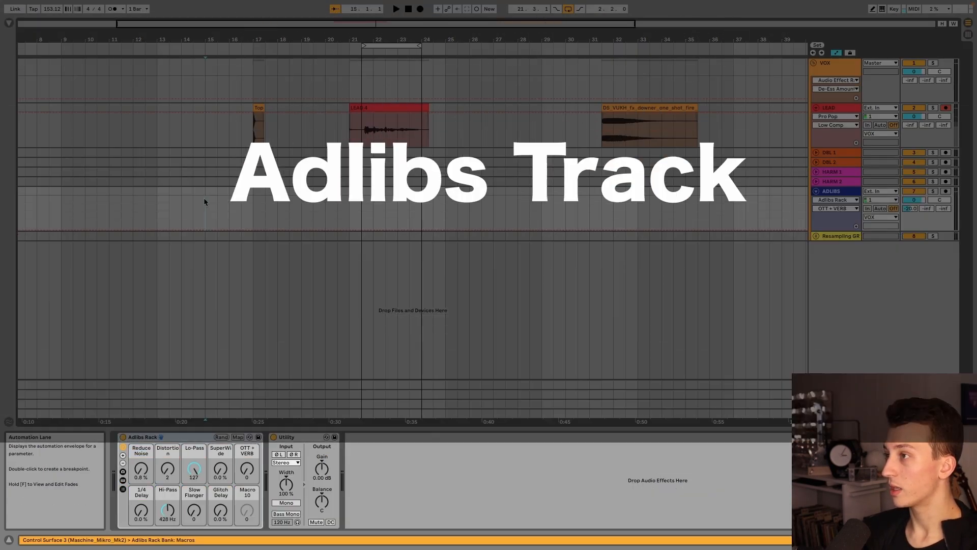
{"action": "scroll", "coordinate": [204, 199], "scroll_direction": "left", "scroll_amount": 5}
{"action": "key", "text": "minus"}
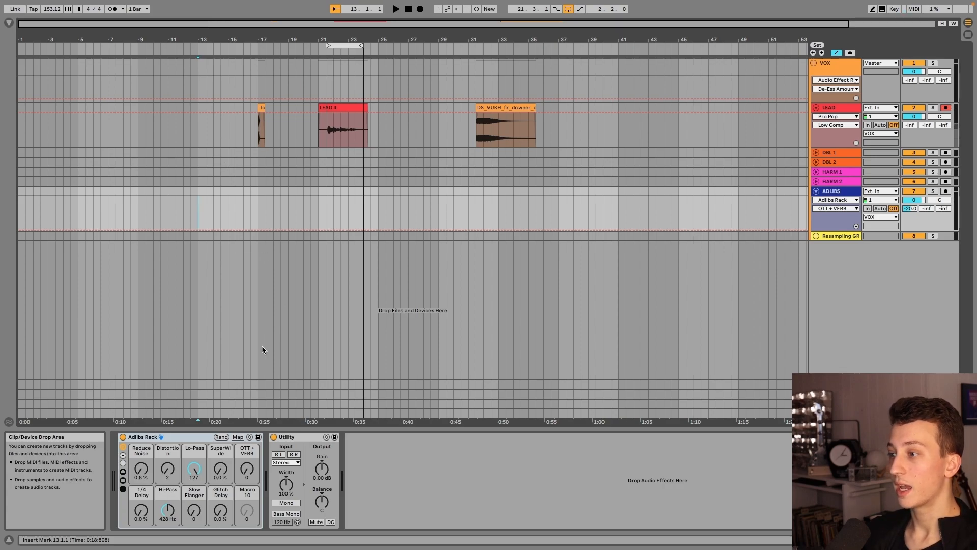
{"action": "double_click", "coordinate": [168, 469]}
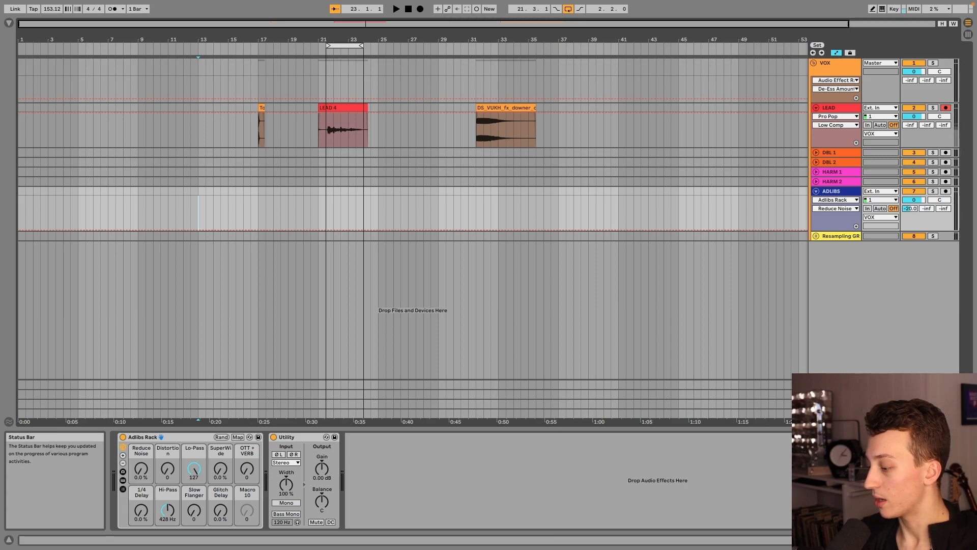
Step: Place the sample 91V_VHP_Fem_Vocal_Hook_100_Believe_In_Me_01_Clean_Cm on the ADLIBS track at bar 9
{"action": "mouse_move", "coordinate": [458, 549]}
{"action": "left_mouse_down"}
{"action": "mouse_move", "coordinate": [163, 253]}
{"action": "mouse_move", "coordinate": [152, 215]}
{"action": "mouse_move", "coordinate": [131, 216]}
{"action": "mouse_move", "coordinate": [139, 210]}
{"action": "left_mouse_up"}
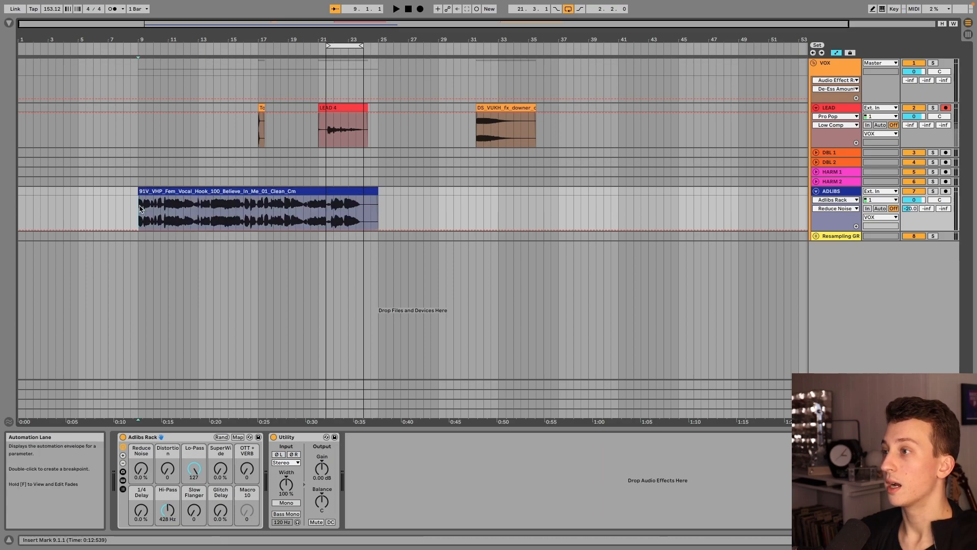
Step: Lower the ADLIBS vocal hook clip's gain to -6.99 dB, return to the Adlibs Rack and set the playback start to bar 9
{"action": "double_click", "coordinate": [165, 191]}
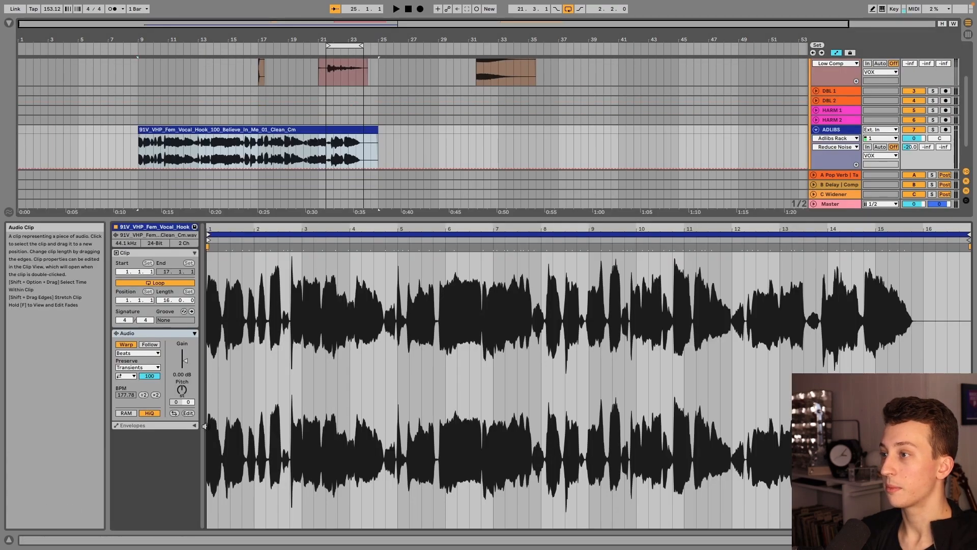
{"action": "left_click_drag", "start_coordinate": [185, 360], "coordinate": [187, 365]}
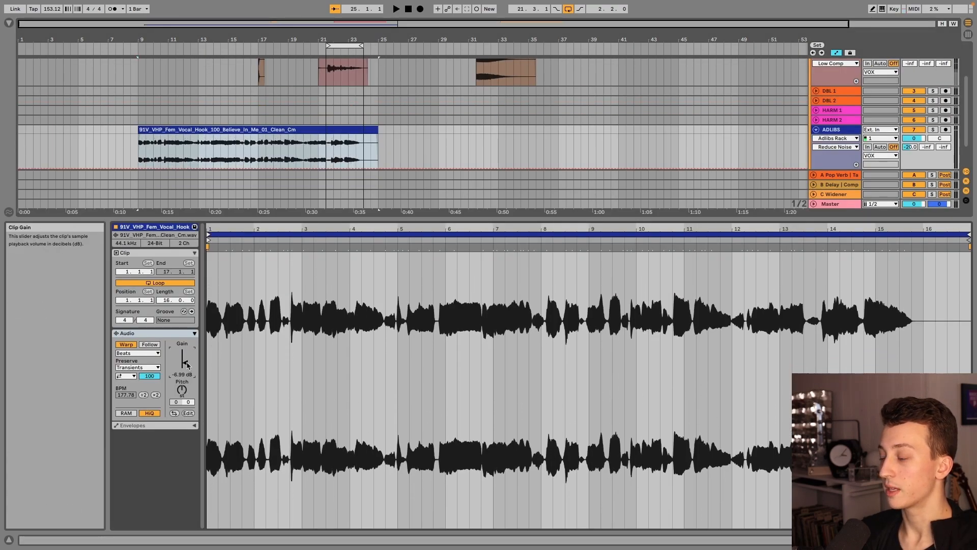
{"action": "key", "text": "shift+Tab"}
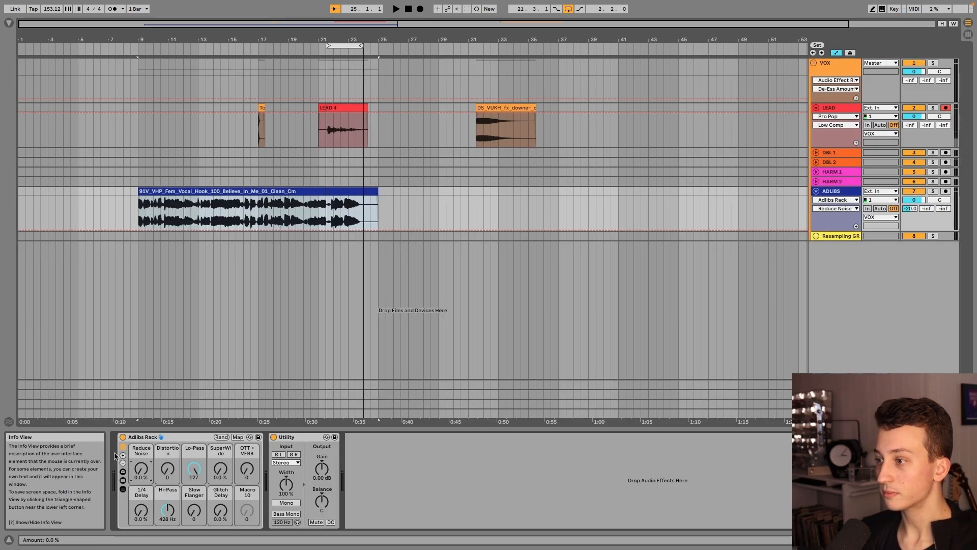
{"action": "left_click", "coordinate": [139, 222]}
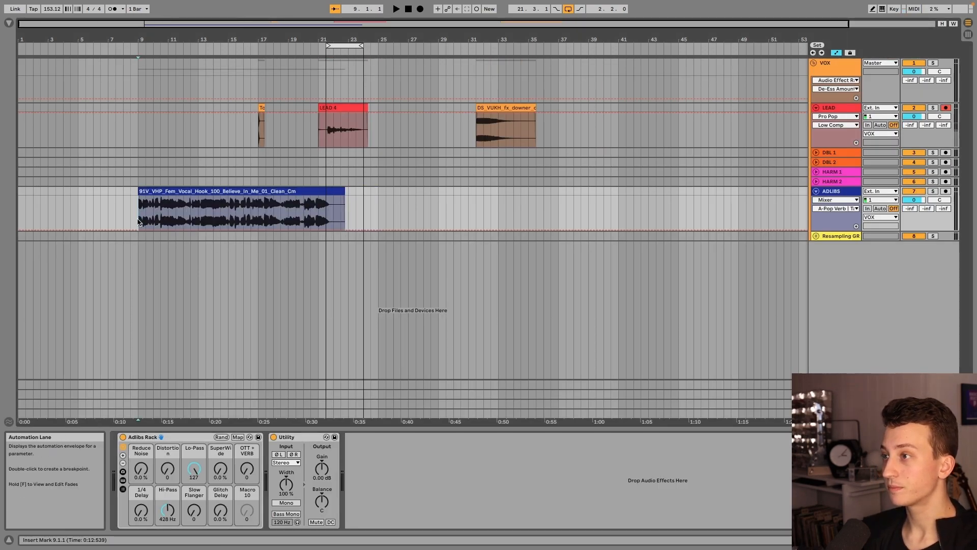
Step: Audition the ADLIBS vocal with Distortion at 80 and lower the Utility gain to -15.0 dB
{"action": "key", "text": "space"}
{"action": "mouse_move", "coordinate": [141, 470]}
{"action": "left_mouse_down"}
{"action": "mouse_move", "coordinate": [141, 455]}
{"action": "mouse_move", "coordinate": [141, 471]}
{"action": "left_mouse_up"}
{"action": "key", "text": "space"}
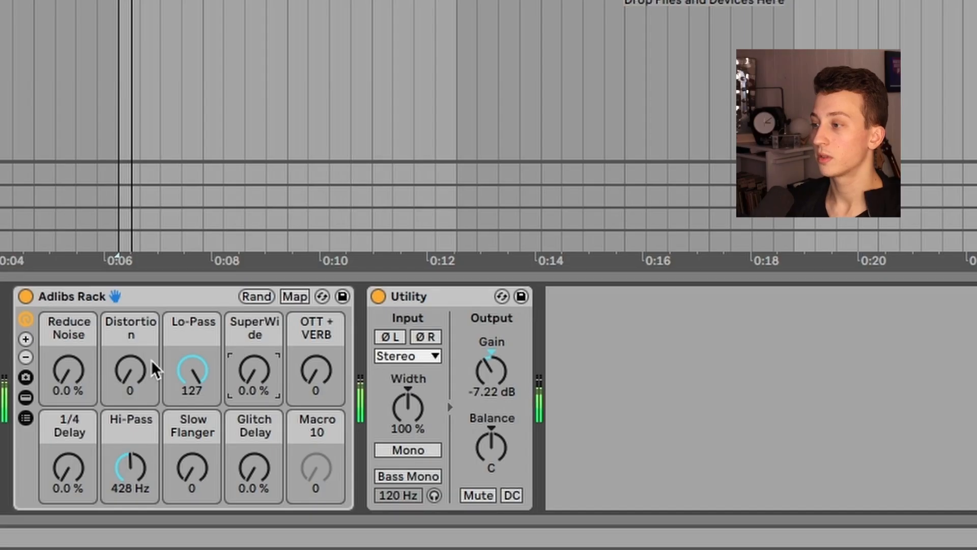
{"action": "left_click_drag", "start_coordinate": [130, 371], "coordinate": [130, 325]}
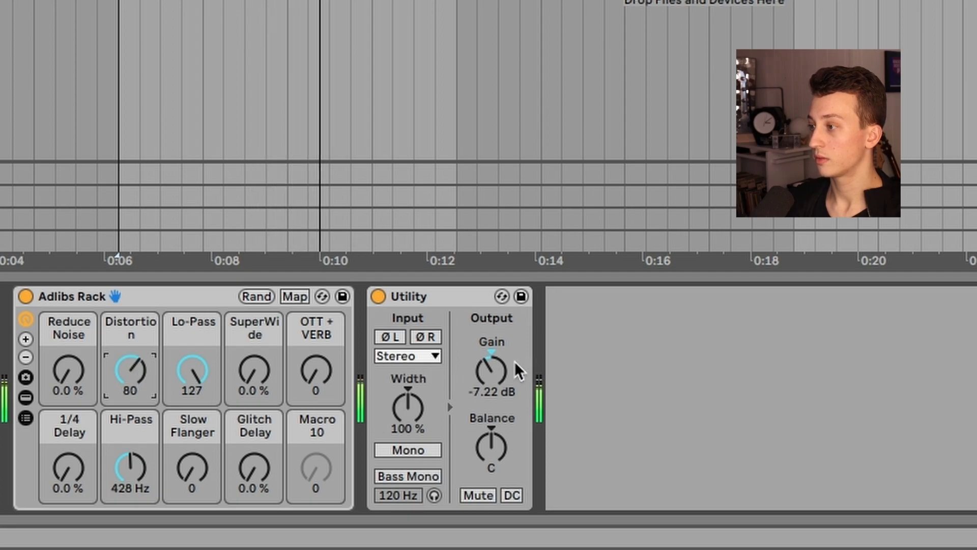
{"action": "left_click_drag", "start_coordinate": [496, 370], "coordinate": [496, 389]}
Step: Bring Distortion down to 2 and raise OTT + VERB to 109 while the vocal plays
{"action": "left_click_drag", "start_coordinate": [130, 371], "coordinate": [131, 356]}
{"action": "left_click_drag", "start_coordinate": [316, 370], "coordinate": [316, 344]}
{"action": "left_click_drag", "start_coordinate": [130, 371], "coordinate": [130, 407]}
{"action": "left_click_drag", "start_coordinate": [336, 361], "coordinate": [336, 342]}
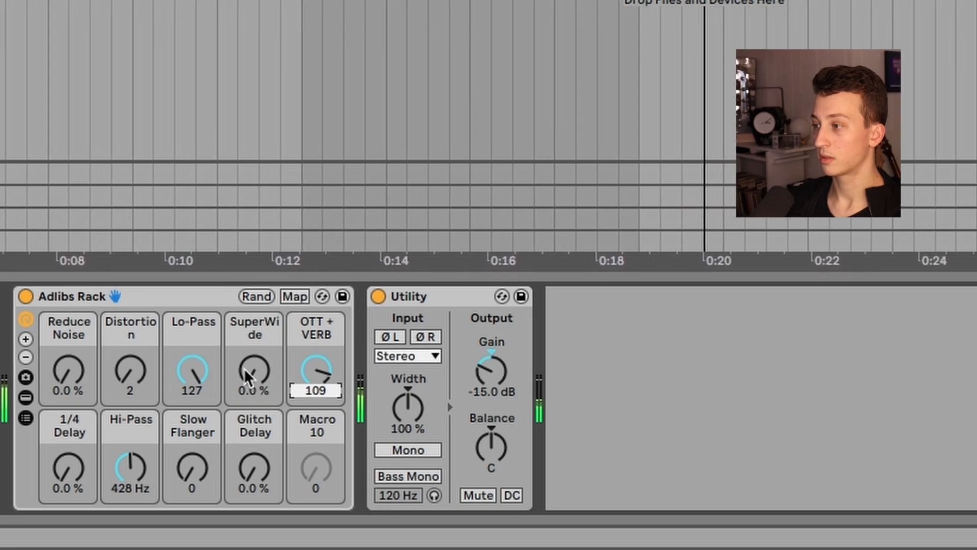
Step: Set OTT + VERB to 0 and Glitch Delay to 28 %, auditioning SuperWide at 100 % before returning it to 0.0 %
{"action": "left_click_drag", "start_coordinate": [243, 368], "coordinate": [243, 269]}
{"action": "left_click_drag", "start_coordinate": [320, 375], "coordinate": [320, 431]}
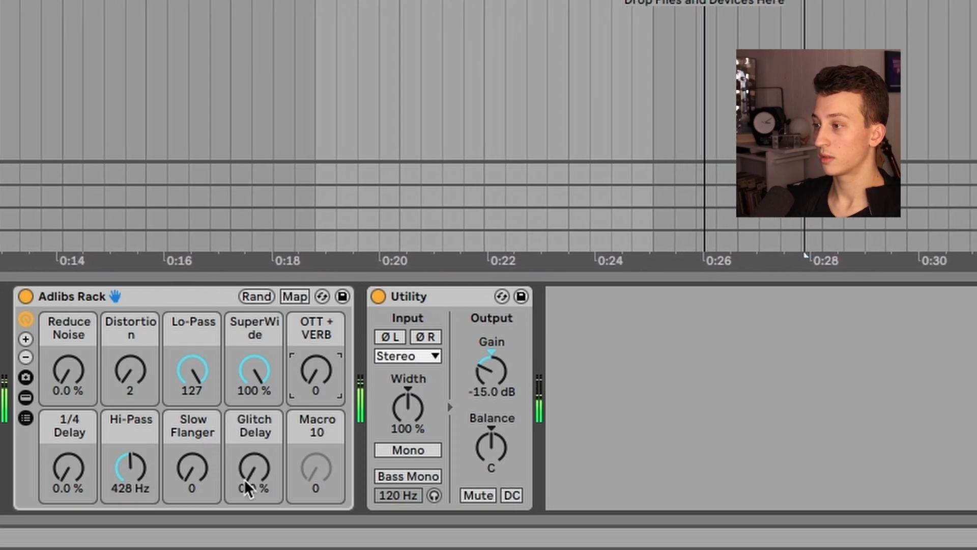
{"action": "left_click_drag", "start_coordinate": [248, 486], "coordinate": [280, 408]}
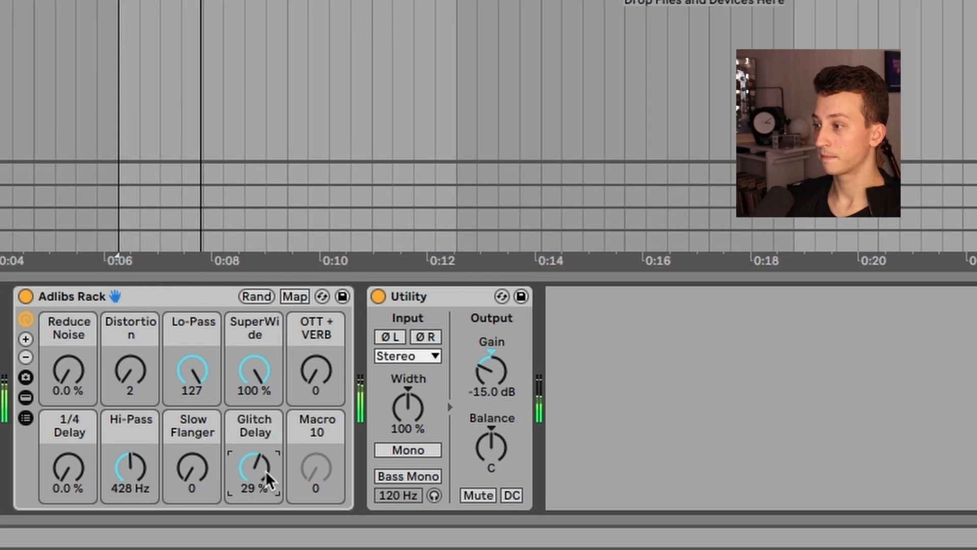
{"action": "mouse_move", "coordinate": [265, 472]}
{"action": "left_mouse_down"}
{"action": "mouse_move", "coordinate": [264, 496]}
{"action": "mouse_move", "coordinate": [265, 476]}
{"action": "left_mouse_up"}
{"action": "left_click_drag", "start_coordinate": [269, 374], "coordinate": [270, 422]}
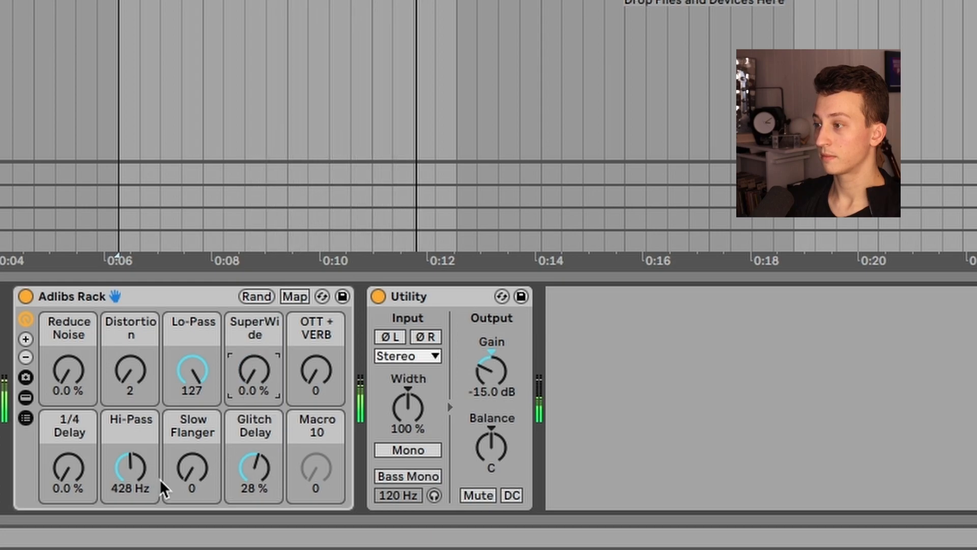
Step: Audition Slow Flanger at 127 with 1/4 Delay at 39 % and Glitch Delay reduced to 9.1 %
{"action": "left_click_drag", "start_coordinate": [160, 483], "coordinate": [160, 433]}
{"action": "mouse_move", "coordinate": [218, 475]}
{"action": "left_mouse_down"}
{"action": "mouse_move", "coordinate": [218, 461]}
{"action": "mouse_move", "coordinate": [218, 476]}
{"action": "left_mouse_up"}
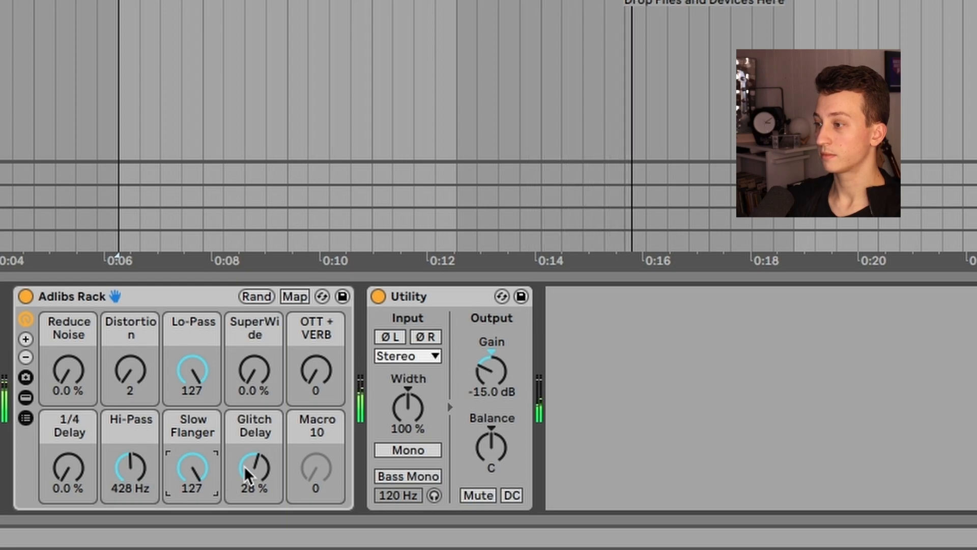
{"action": "left_click_drag", "start_coordinate": [247, 475], "coordinate": [247, 480]}
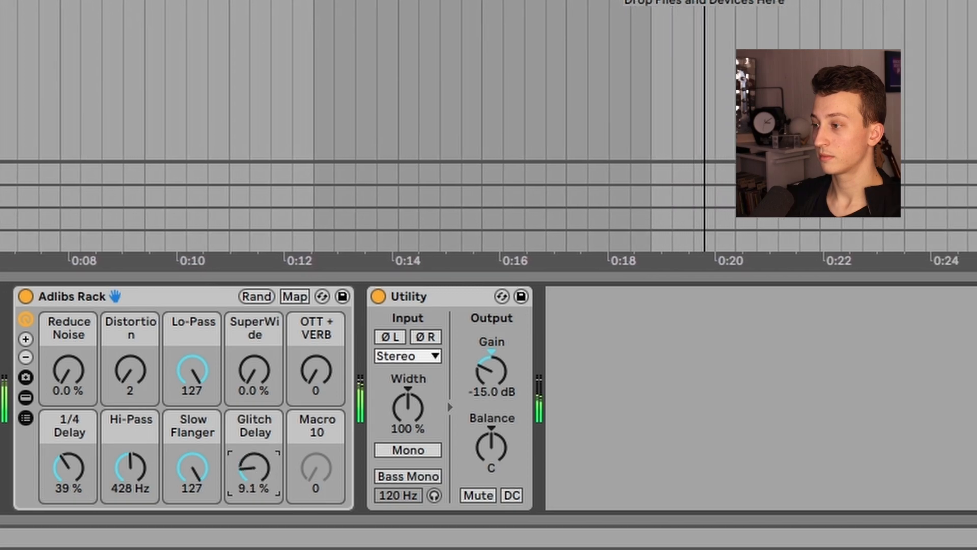
{"action": "left_click_drag", "start_coordinate": [79, 470], "coordinate": [79, 469]}
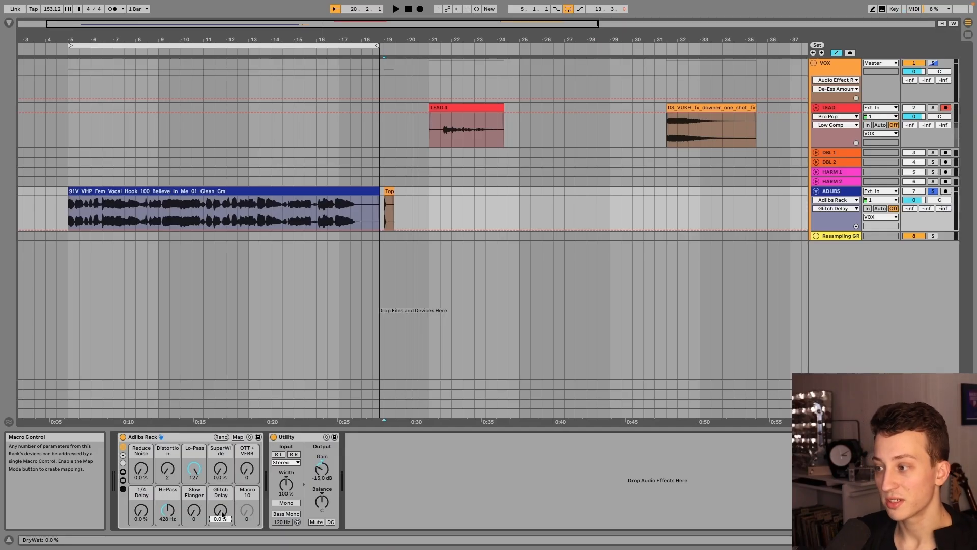
Step: Audition Glitch Delay at 50 %, return it to 0.0 %, and place the playback start at the beginning of the vocal clip
{"action": "left_click_drag", "start_coordinate": [222, 514], "coordinate": [221, 458]}
{"action": "key", "text": "space"}
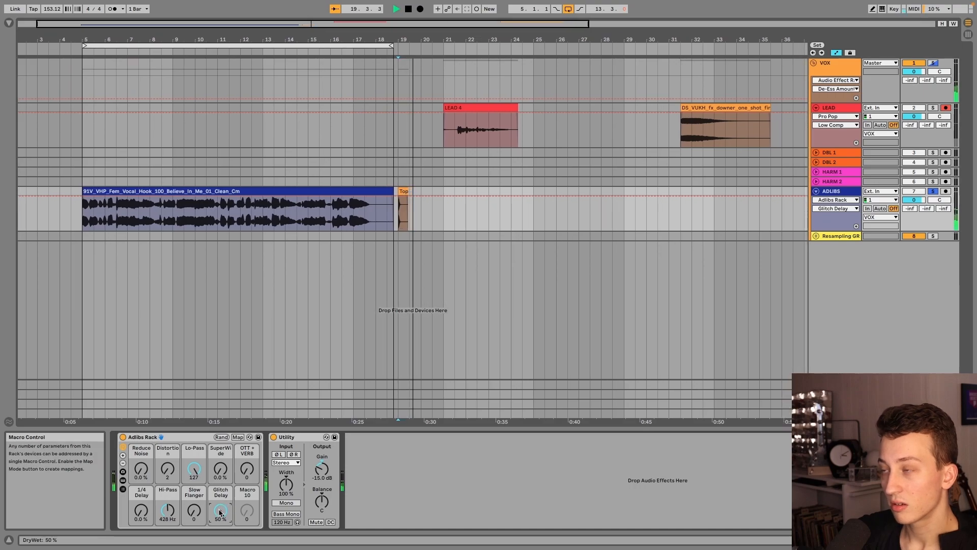
{"action": "left_click_drag", "start_coordinate": [220, 510], "coordinate": [218, 516]}
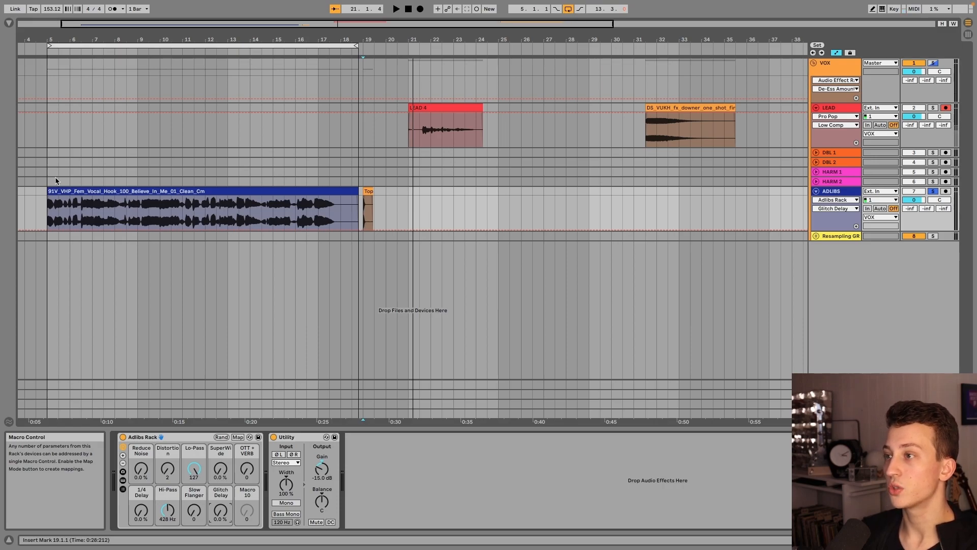
{"action": "left_click", "coordinate": [51, 204]}
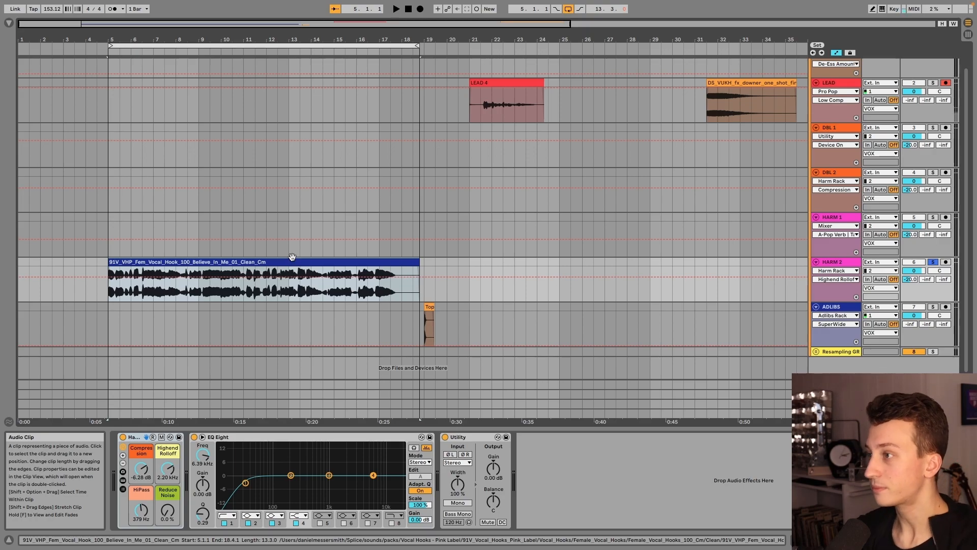
Step: Show the Harm Rack's devices on HARM 2 and open its Highend Rolloff macro fully to 22.0 kHz
{"action": "left_click", "coordinate": [198, 294]}
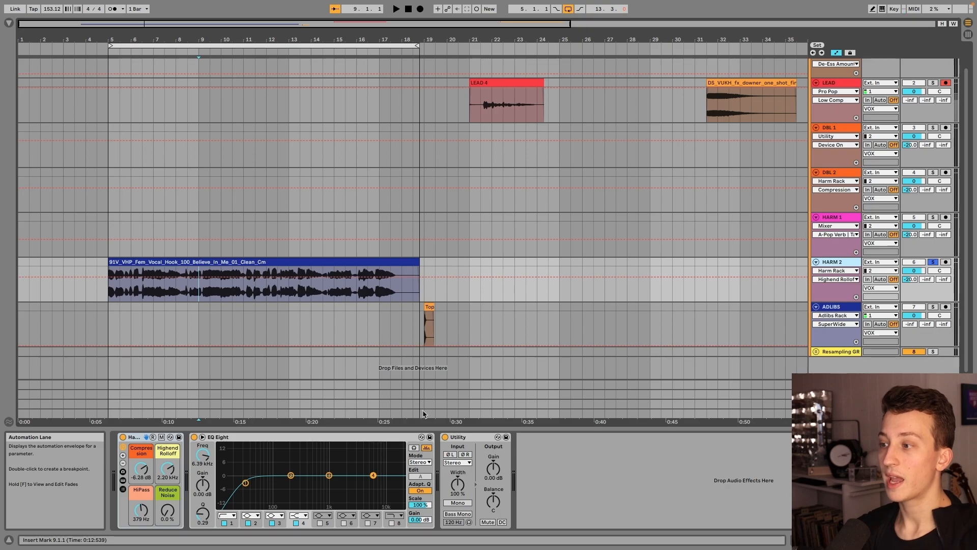
{"action": "left_click_drag", "start_coordinate": [168, 468], "coordinate": [168, 484]}
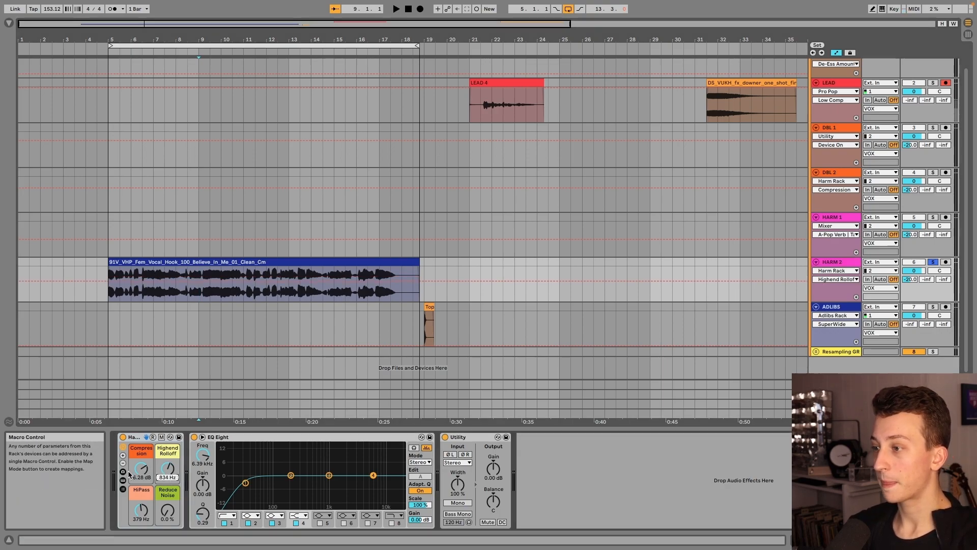
{"action": "left_click", "coordinate": [215, 262]}
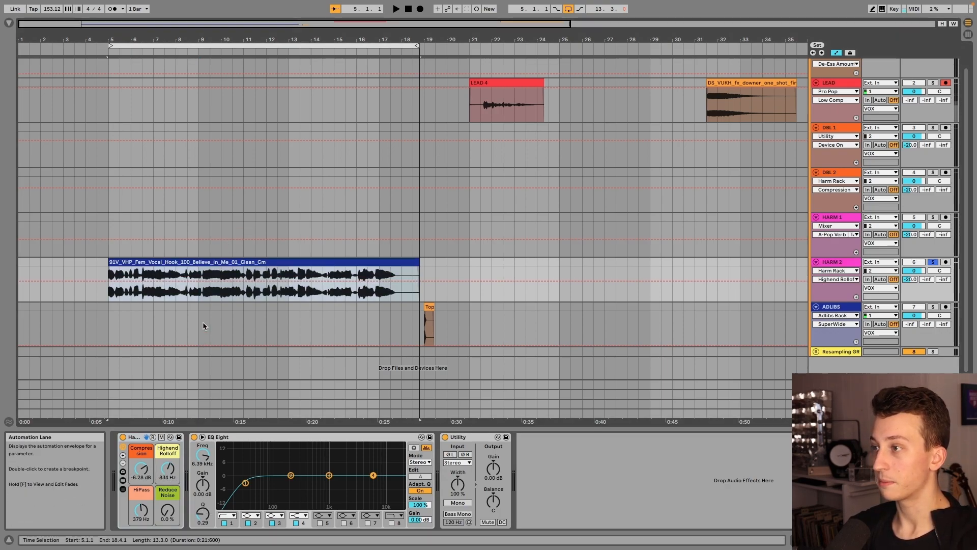
{"action": "left_click", "coordinate": [122, 479]}
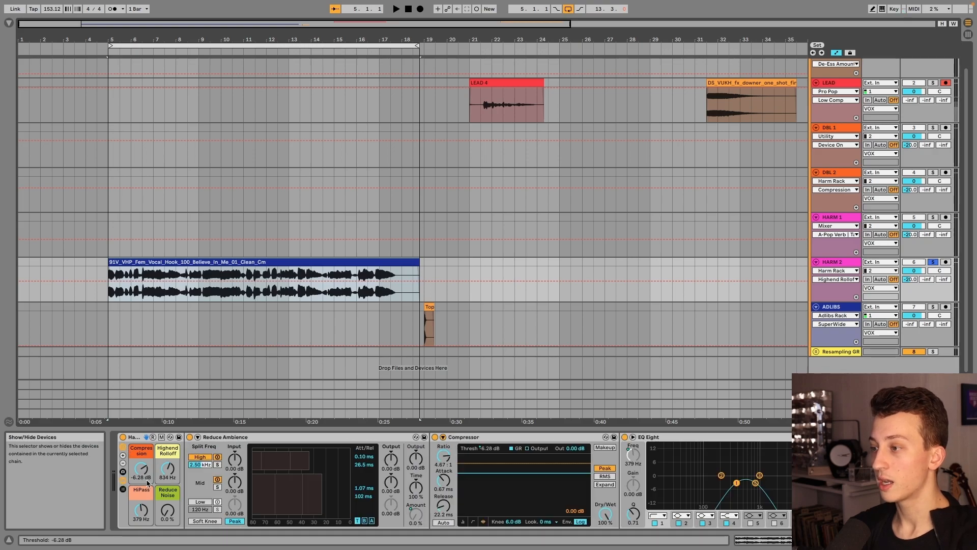
{"action": "left_click_drag", "start_coordinate": [168, 468], "coordinate": [168, 437]}
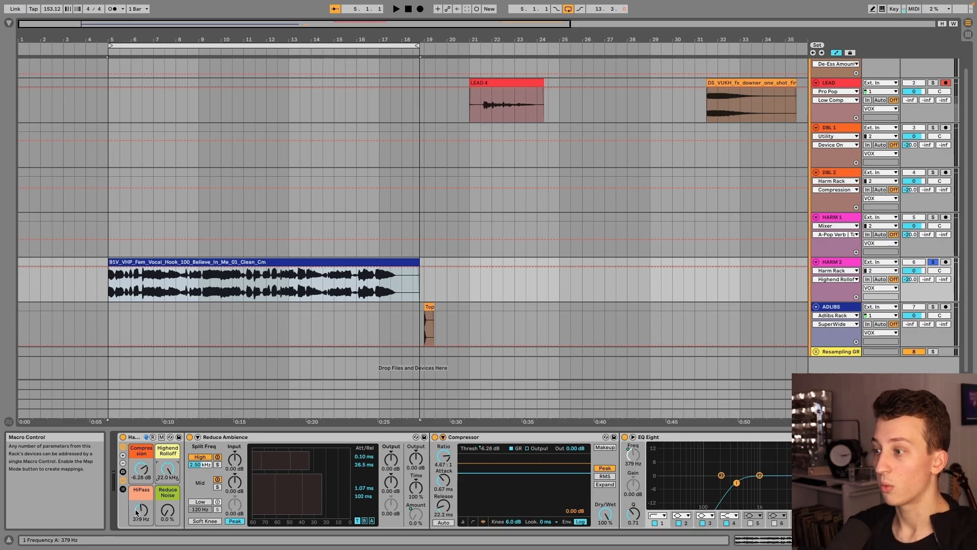
Step: Audition the vocal hook through the HARM 2 rack with Highend Rolloff at 22.0 kHz
{"action": "left_click", "coordinate": [135, 511]}
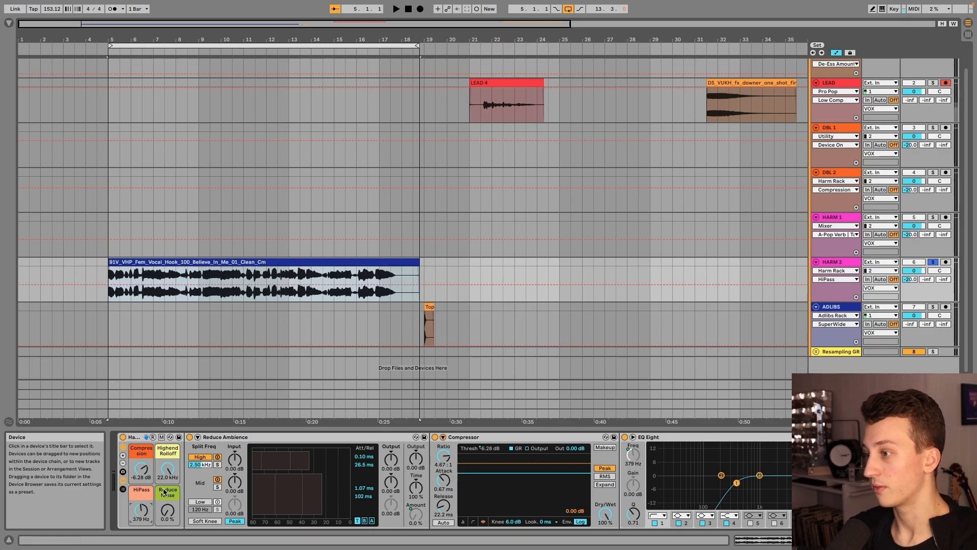
{"action": "left_click", "coordinate": [167, 469]}
{"action": "key", "text": "space"}
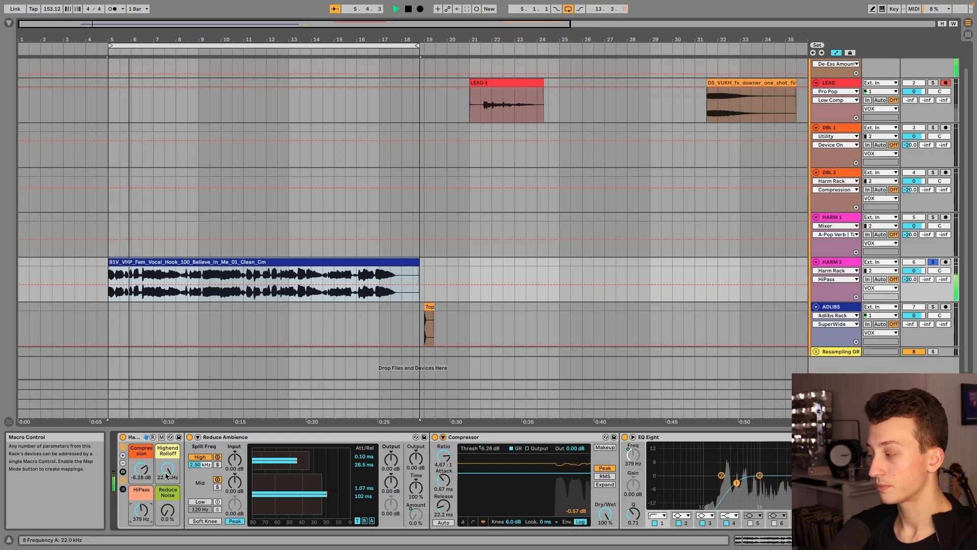
{"action": "mouse_move", "coordinate": [167, 475]}
{"action": "left_mouse_down"}
{"action": "mouse_move", "coordinate": [167, 491]}
{"action": "mouse_move", "coordinate": [166, 476]}
{"action": "left_mouse_up"}
{"action": "key", "text": "space"}
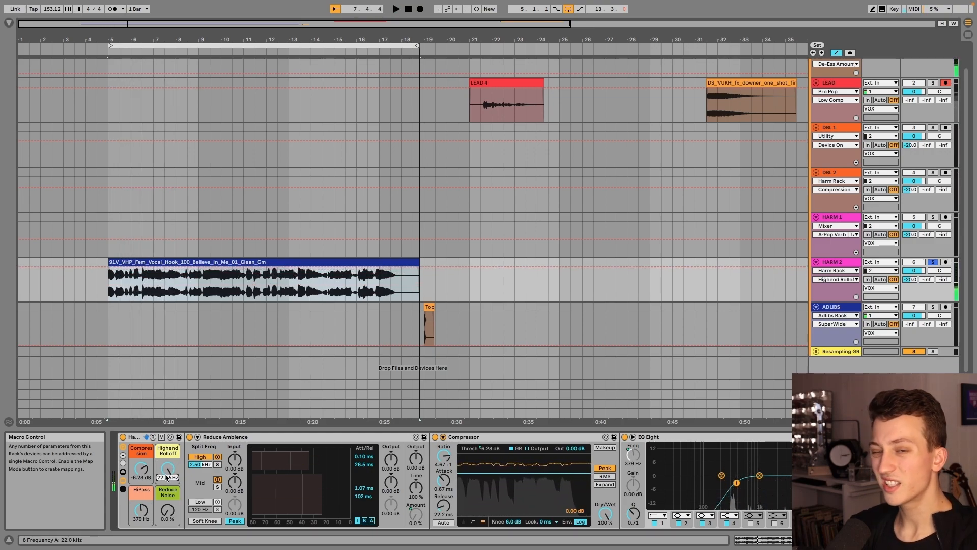
Step: Reset HARM 2's A-Pop Verb send to -inf and audition the vocal without the reverb
{"action": "left_click", "coordinate": [910, 279]}
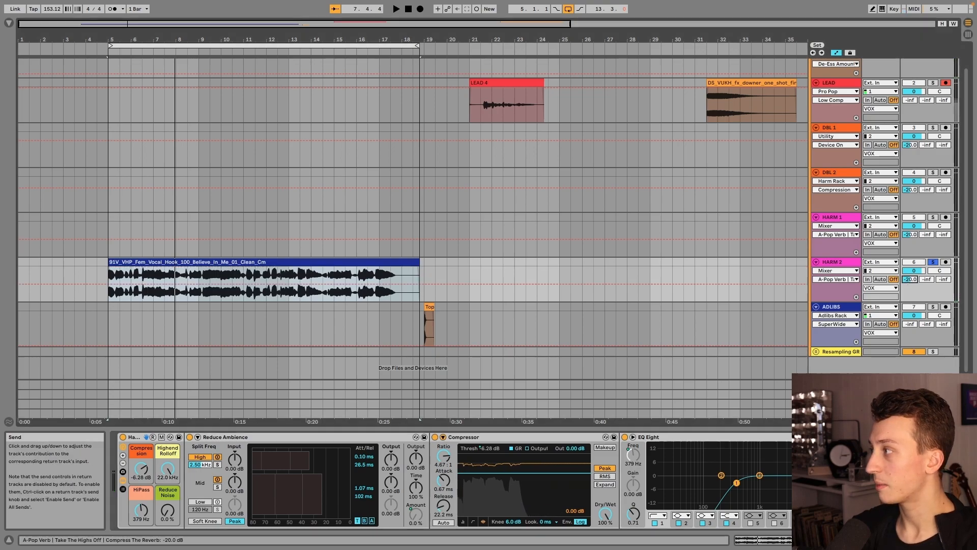
{"action": "key", "text": "Delete"}
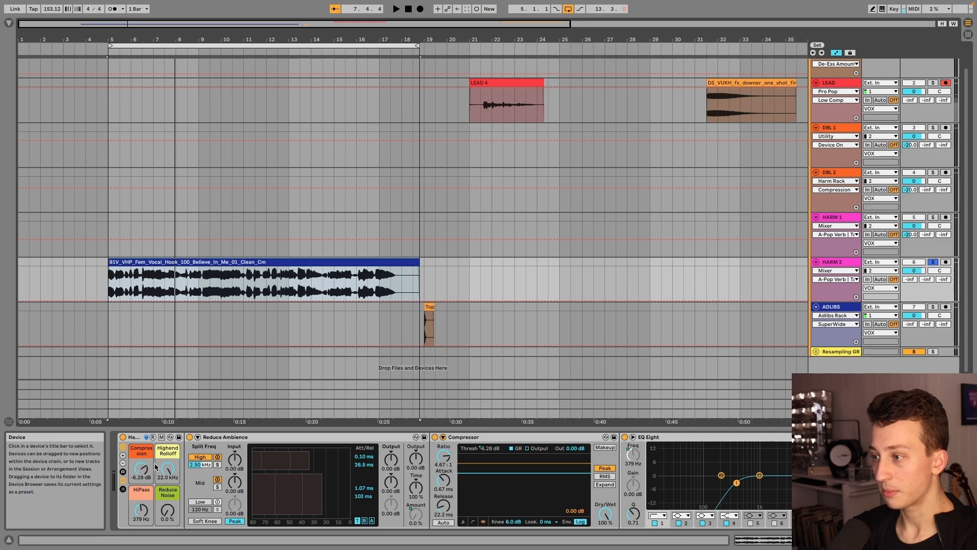
{"action": "key", "text": "space"}
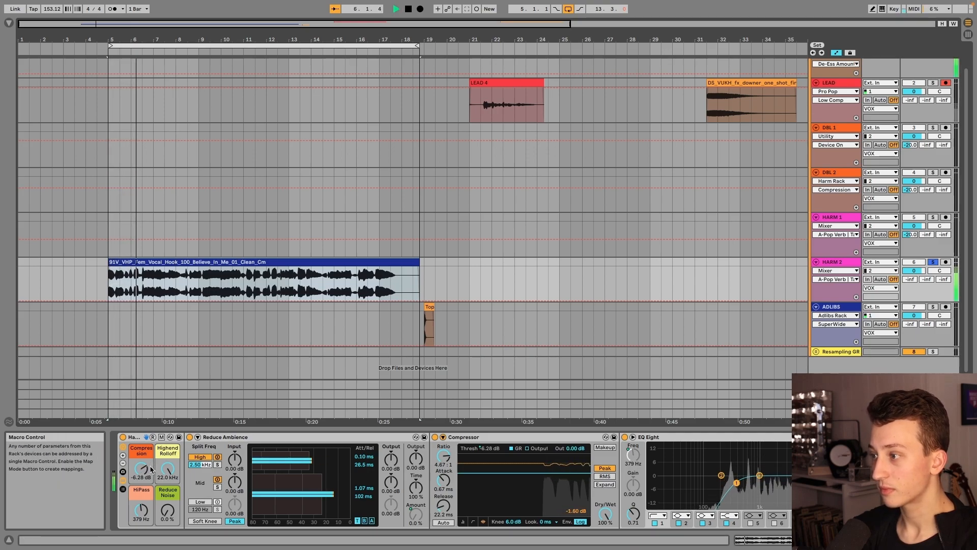
{"action": "key", "text": "space"}
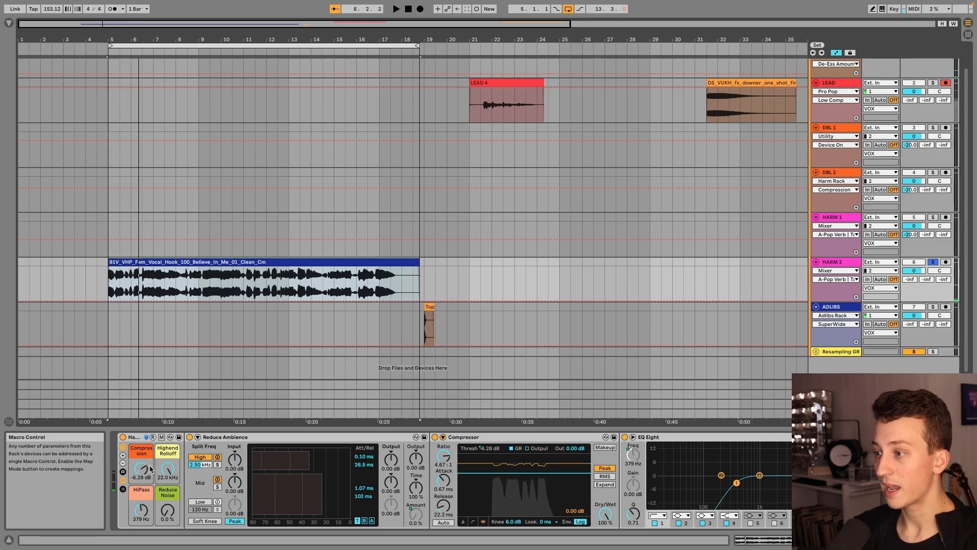
Step: Set the Harm Rack's Compression to 6.00 dB, HiPass to 336 Hz, Highend Rolloff to 12.0 kHz and Reduce Noise to 3.1 %, auditioning the vocal
{"action": "left_click_drag", "start_coordinate": [138, 475], "coordinate": [138, 446]}
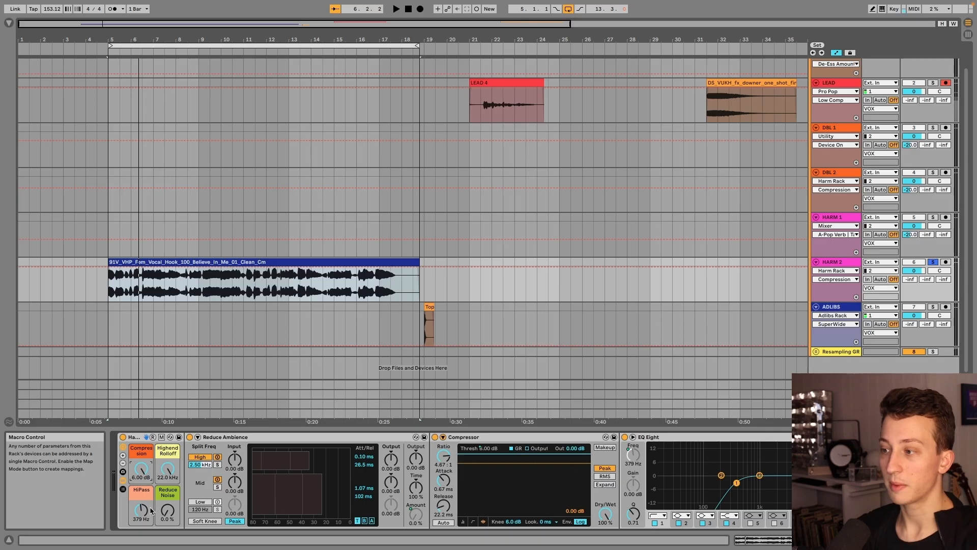
{"action": "left_click_drag", "start_coordinate": [141, 510], "coordinate": [141, 488]}
{"action": "key", "text": "space"}
{"action": "mouse_move", "coordinate": [68, 467]}
{"action": "left_mouse_down"}
{"action": "mouse_move", "coordinate": [68, 534]}
{"action": "mouse_move", "coordinate": [68, 461]}
{"action": "left_mouse_up"}
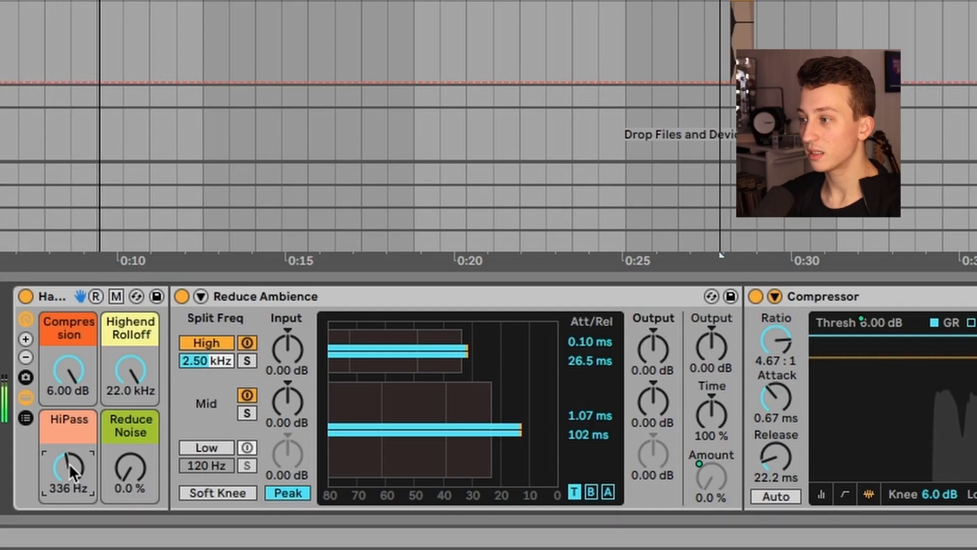
{"action": "mouse_move", "coordinate": [130, 370]}
{"action": "left_mouse_down"}
{"action": "mouse_move", "coordinate": [130, 417]}
{"action": "mouse_move", "coordinate": [130, 371]}
{"action": "left_mouse_up"}
{"action": "key", "text": "space"}
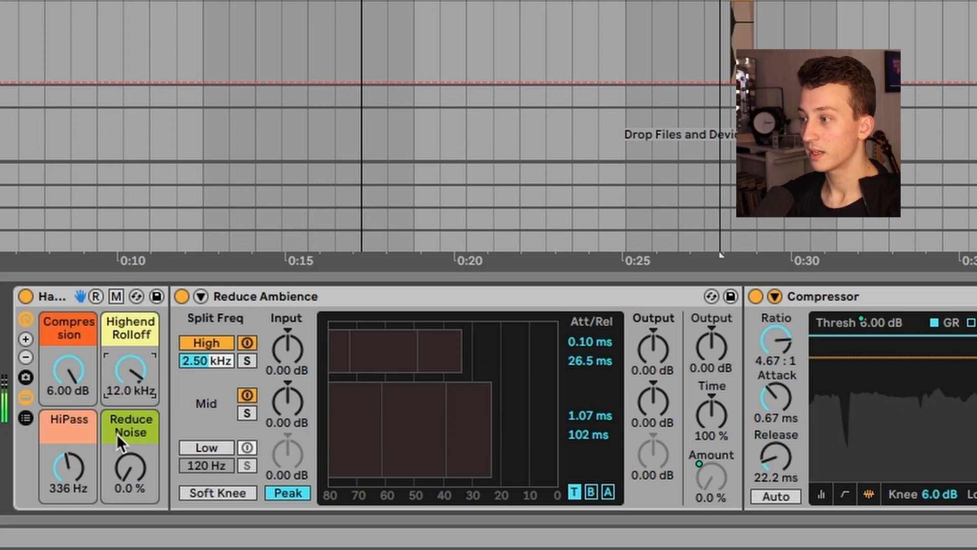
{"action": "mouse_move", "coordinate": [130, 467]}
{"action": "left_mouse_down"}
{"action": "mouse_move", "coordinate": [131, 438]}
{"action": "mouse_move", "coordinate": [130, 462]}
{"action": "left_mouse_up"}
{"action": "left_click_drag", "start_coordinate": [167, 510], "coordinate": [167, 513]}
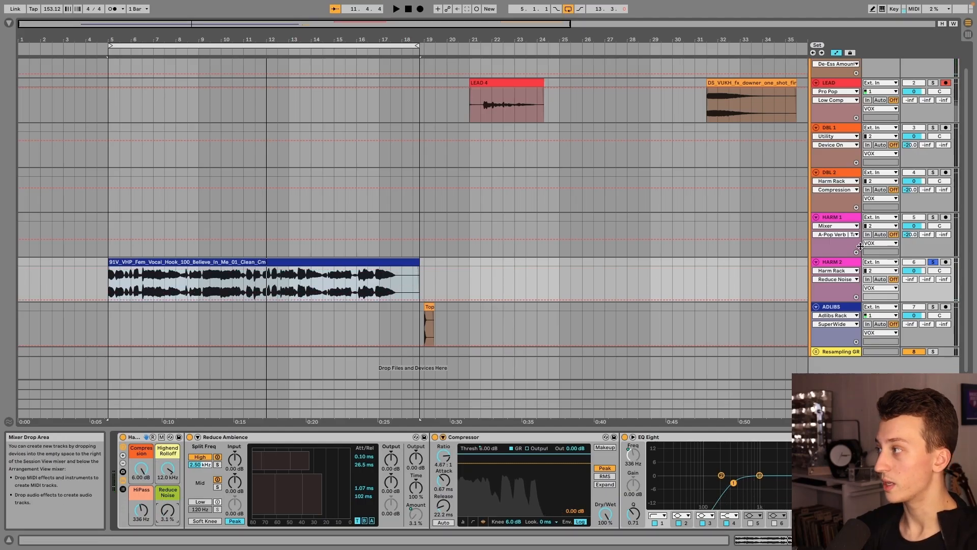
Step: Solo the LEAD track and play the vocal in its LEAD 4 clip
{"action": "left_click", "coordinate": [836, 271]}
{"action": "left_click", "coordinate": [841, 265]}
{"action": "left_click", "coordinate": [835, 147]}
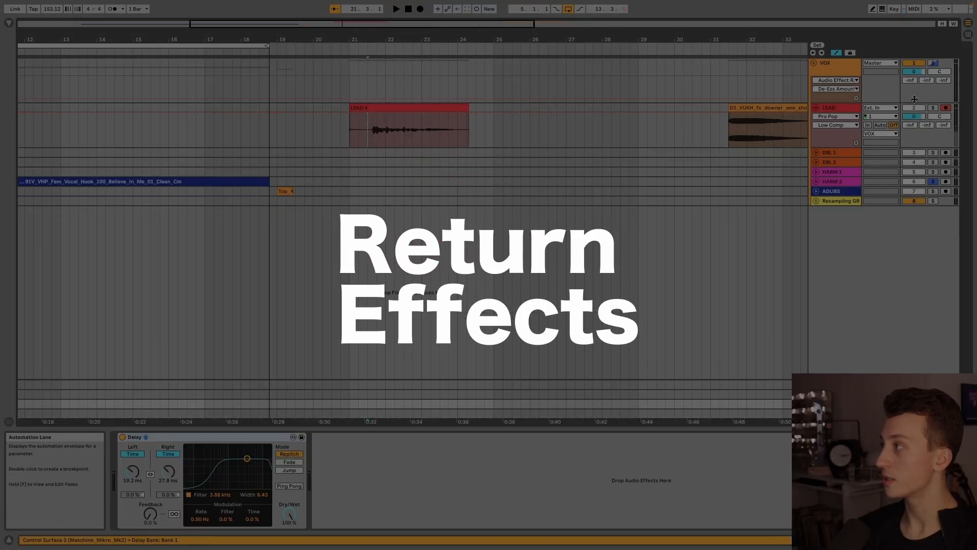
{"action": "left_click", "coordinate": [848, 108]}
{"action": "key", "text": "s"}
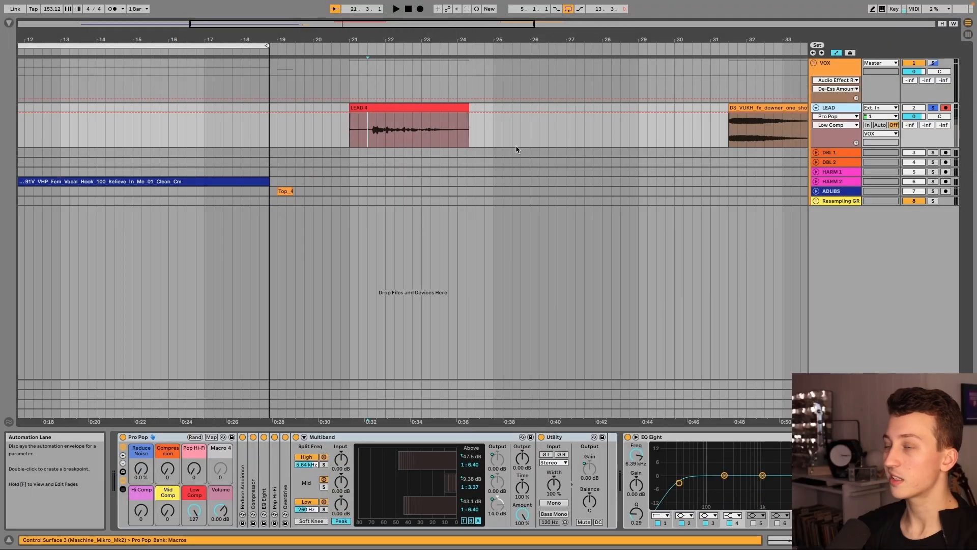
{"action": "left_click", "coordinate": [373, 107]}
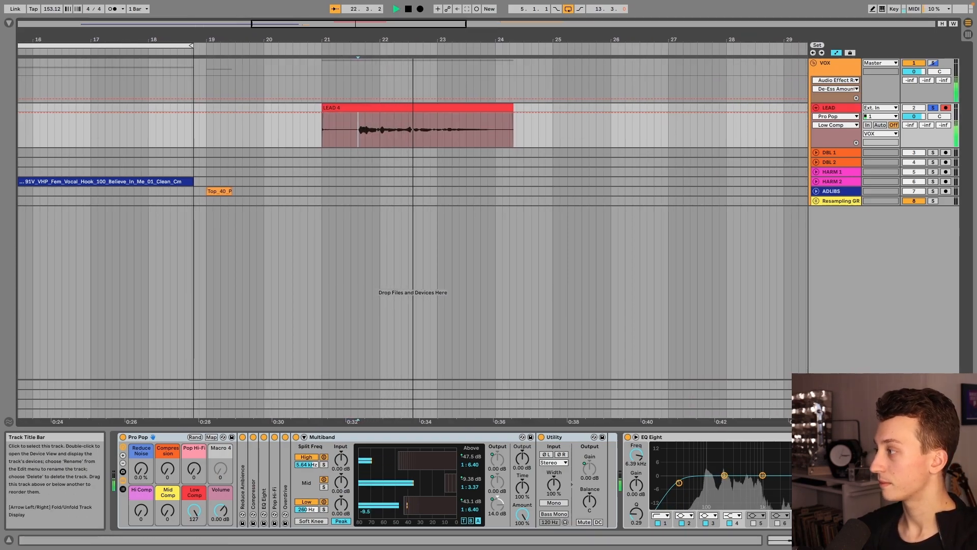
Step: Stop playback and set the LEAD track's A-Pop Verb send to about -15.3 dB
{"action": "key", "text": "space"}
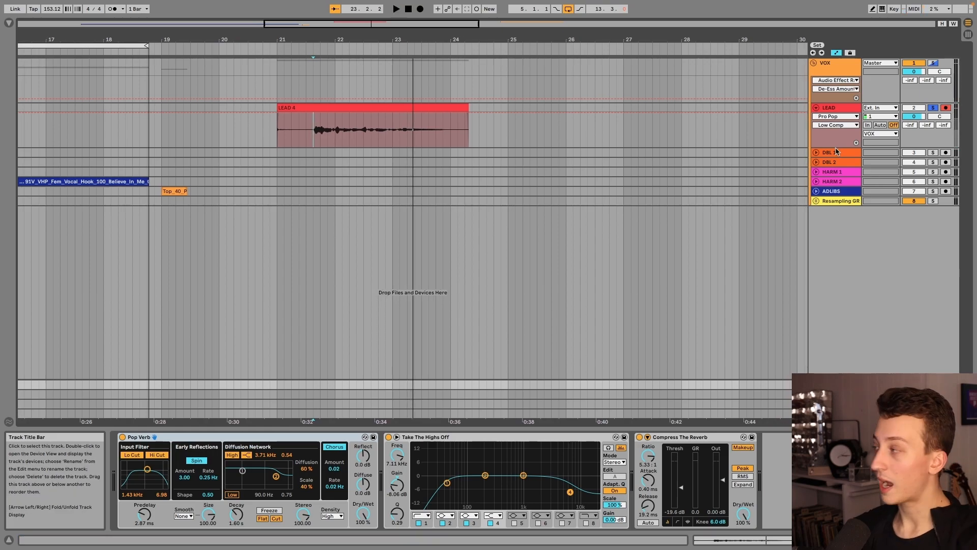
{"action": "left_click", "coordinate": [857, 143]}
{"action": "left_click", "coordinate": [856, 152]}
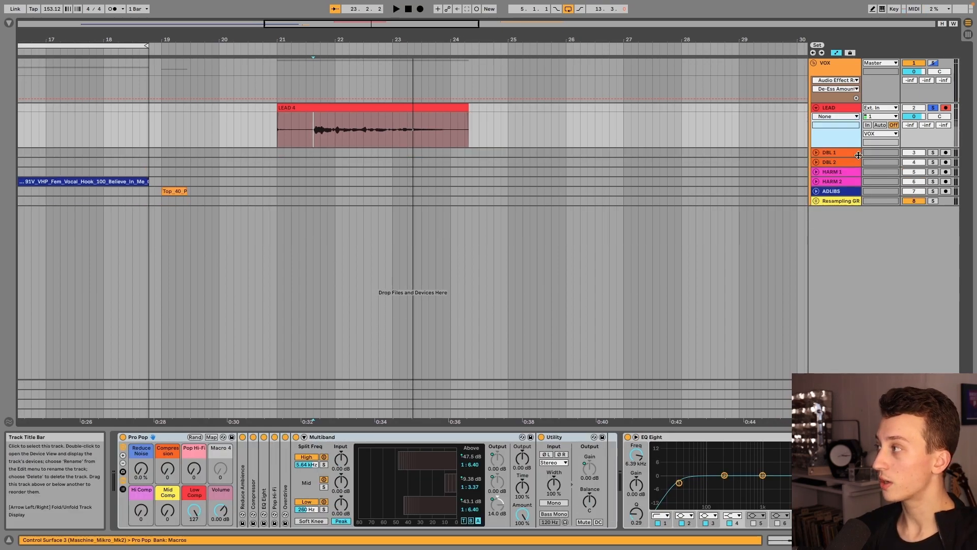
{"action": "left_click", "coordinate": [906, 126]}
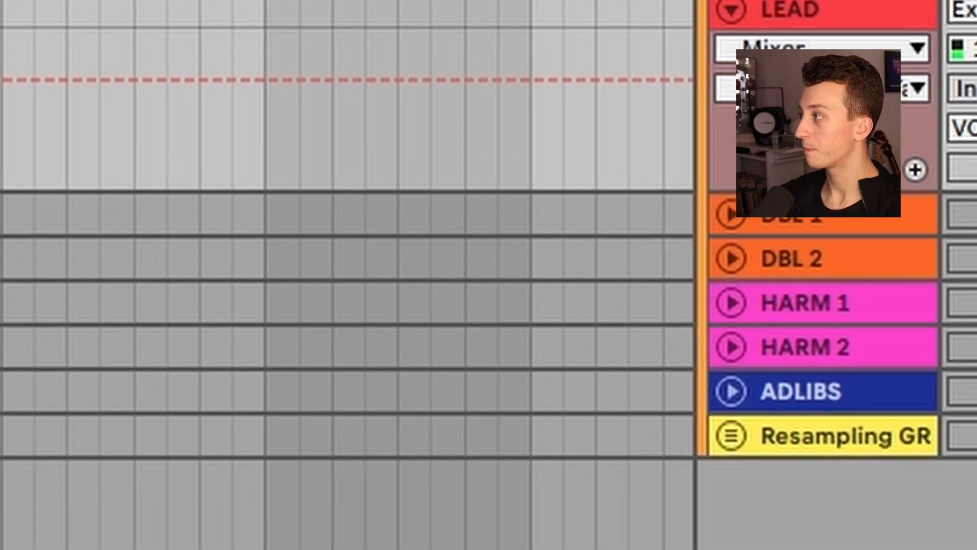
{"action": "left_click_drag", "start_coordinate": [910, 125], "coordinate": [910, 128]}
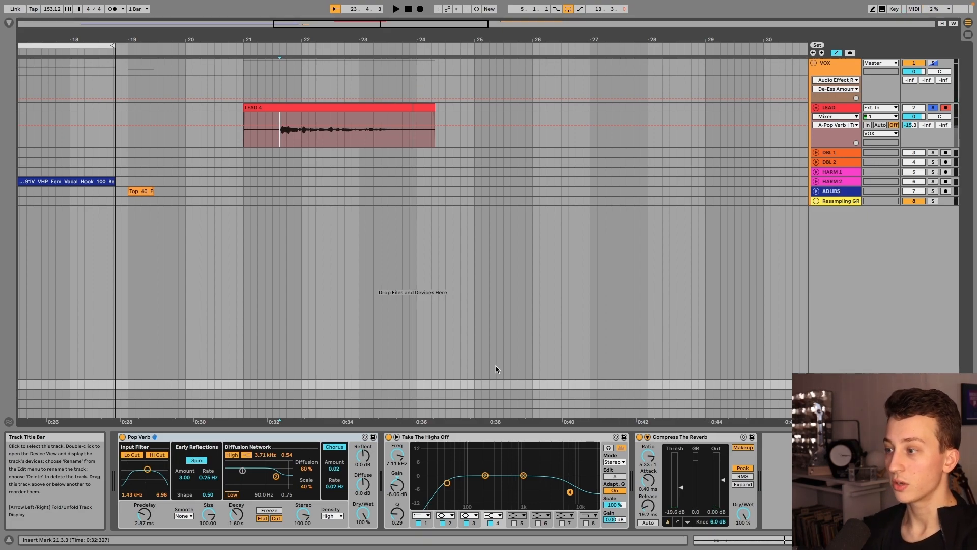
Step: Inspect the Pop Verb return's Decay and Compress The Reverb device, and audition the LEAD vocal with its reverb send at -21.6 dB
{"action": "left_click_drag", "start_coordinate": [236, 514], "coordinate": [236, 503]}
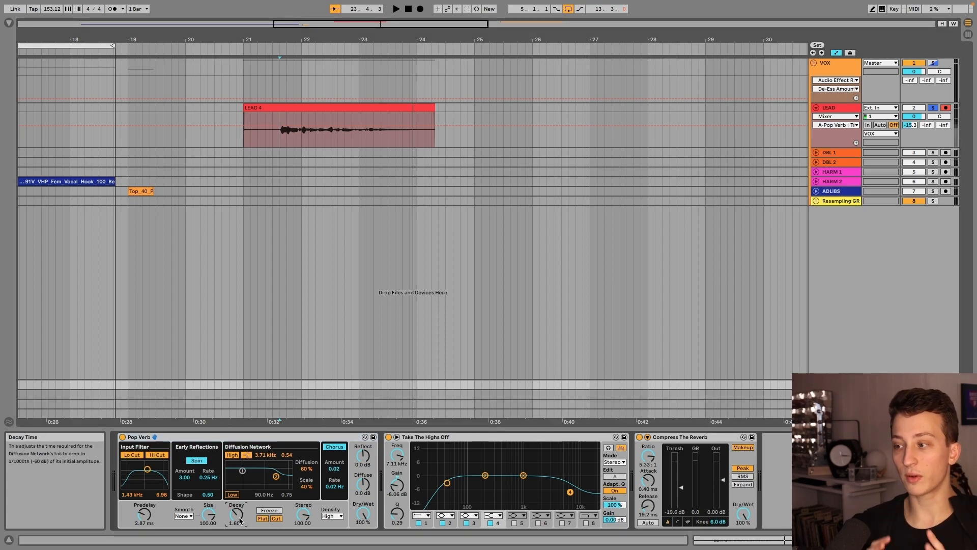
{"action": "left_click", "coordinate": [656, 437]}
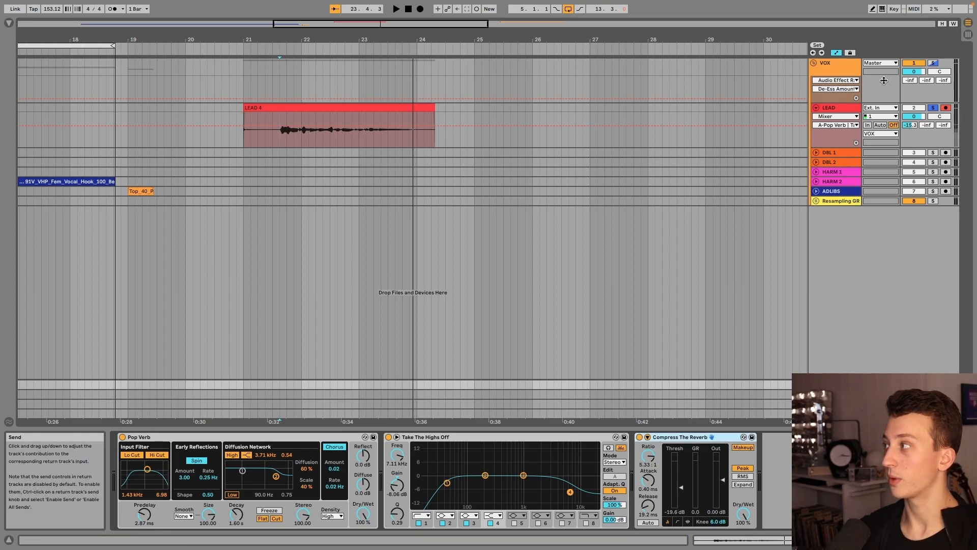
{"action": "key", "text": "space"}
{"action": "left_click_drag", "start_coordinate": [910, 126], "coordinate": [912, 130]}
{"action": "key", "text": "space"}
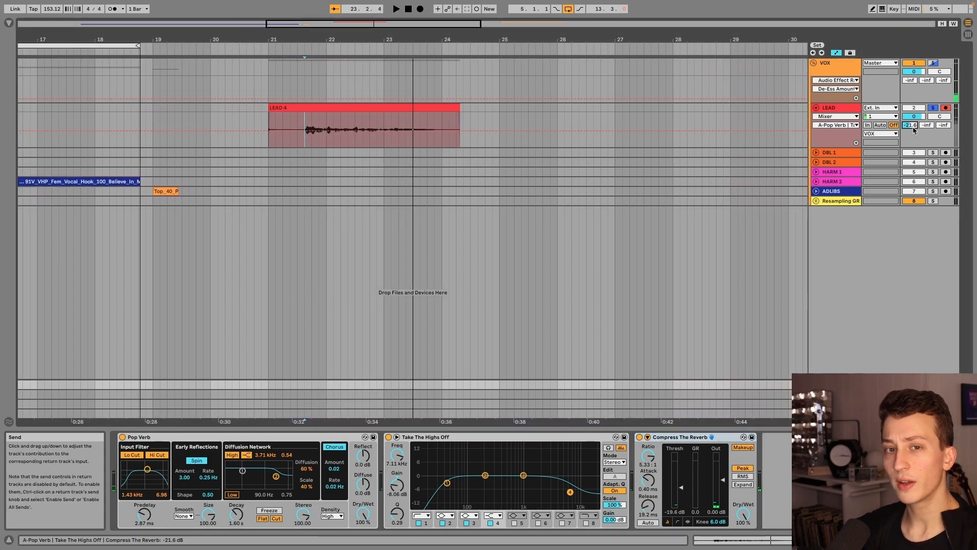
Step: Raise LEAD's A-Pop Verb send during playback, including -20.0 dB, and reset it to -inf
{"action": "left_click_drag", "start_coordinate": [910, 127], "coordinate": [910, 102]}
{"action": "key", "text": "space"}
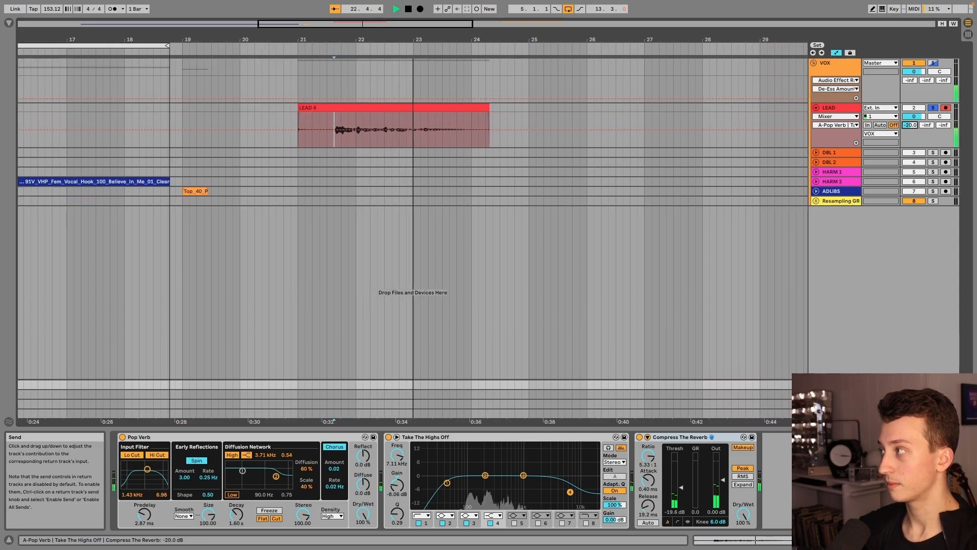
{"action": "left_click_drag", "start_coordinate": [909, 125], "coordinate": [909, 148]}
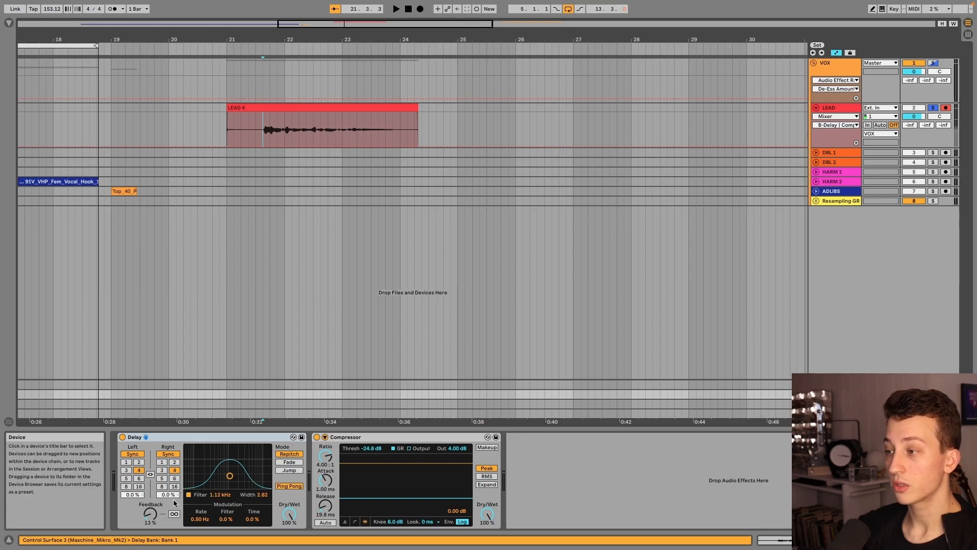
Step: Play the LEAD 4 clip from the vocal's start with the B-Delay send raised to about -22.8 dB, and reset the send to -inf
{"action": "left_click", "coordinate": [827, 108]}
{"action": "left_click", "coordinate": [263, 124]}
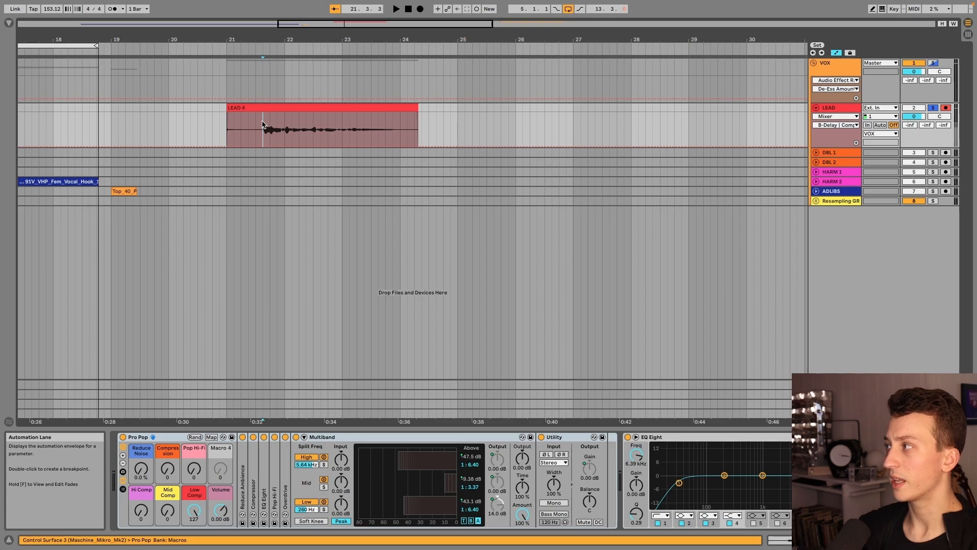
{"action": "key", "text": "space"}
{"action": "left_click_drag", "start_coordinate": [926, 126], "coordinate": [926, 105]}
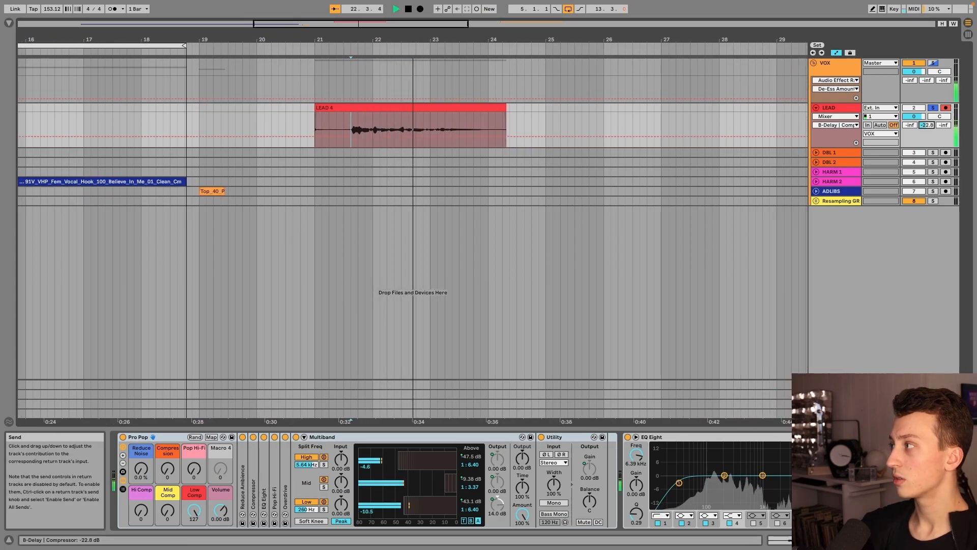
{"action": "key", "text": "Delete"}
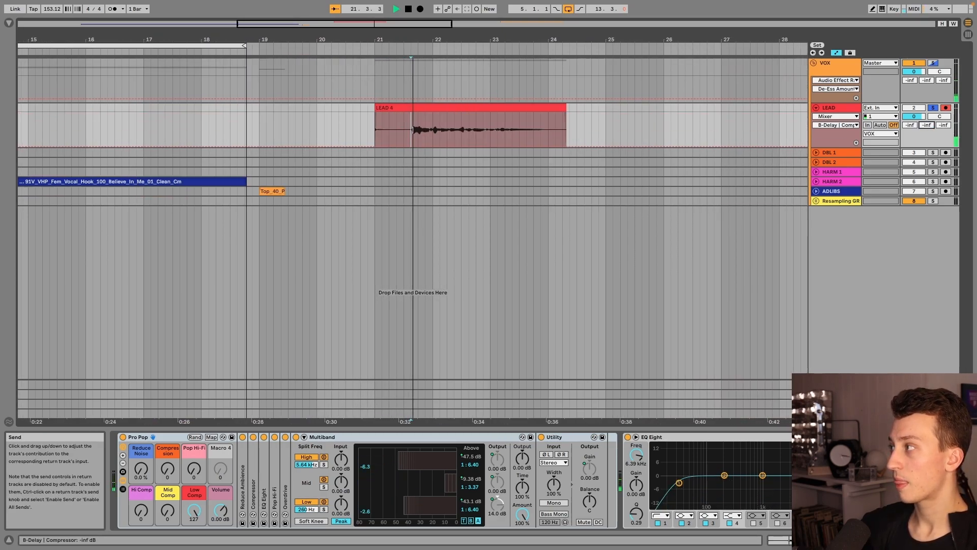
Step: Audition the LEAD vocal with the B-Delay send at 0 dB, return it to -inf and replay the dry vocal
{"action": "left_click_drag", "start_coordinate": [926, 126], "coordinate": [926, 67]}
{"action": "key", "text": "space"}
{"action": "key", "text": "space"}
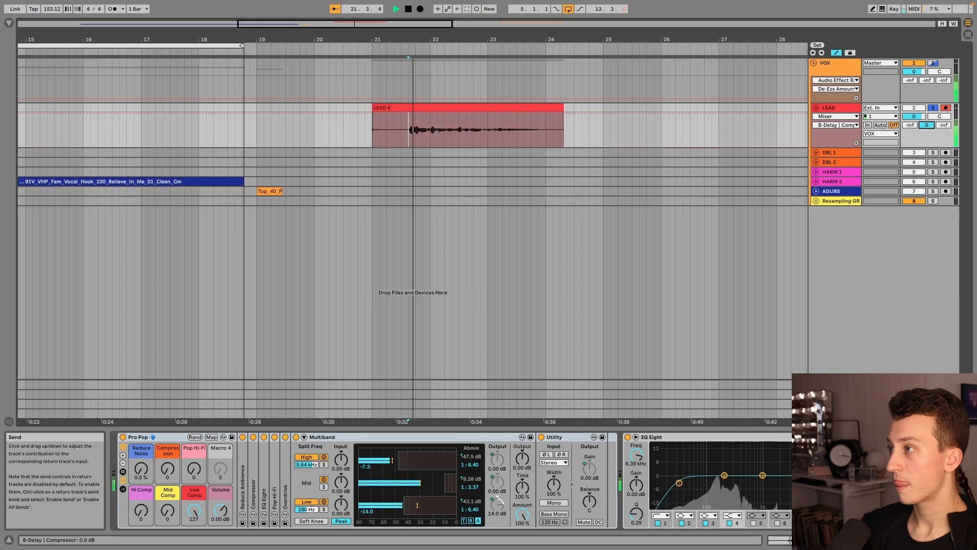
{"action": "key", "text": "space"}
{"action": "left_click_drag", "start_coordinate": [919, 125], "coordinate": [920, 189]}
{"action": "key", "text": "space"}
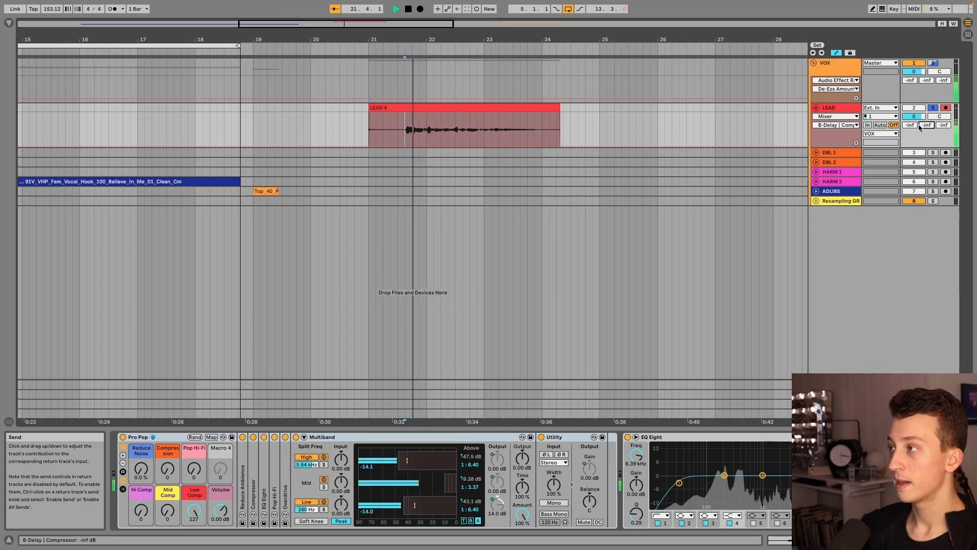
{"action": "key", "text": "space"}
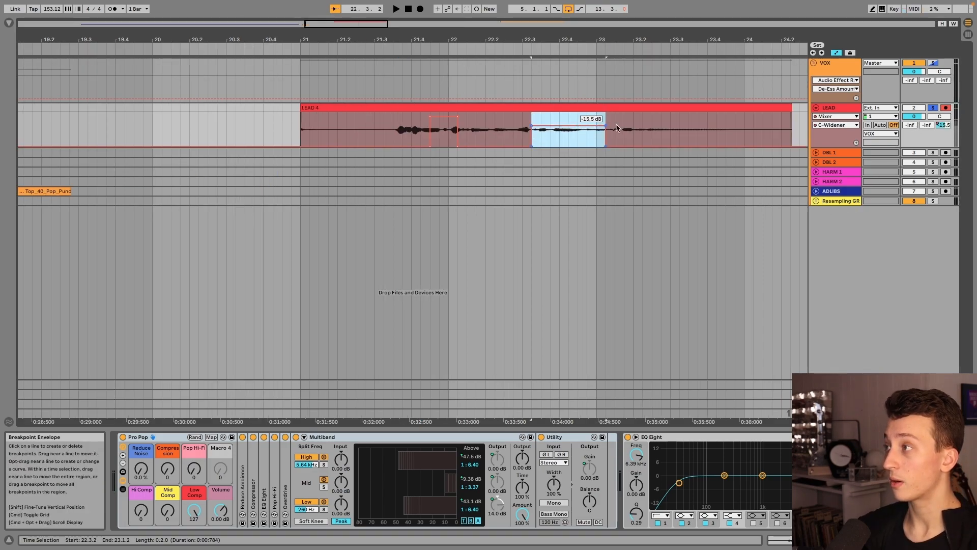
Step: Try raising the C-Widener send automation over a short section in the second half of the LEAD 4 clip
{"action": "left_click", "coordinate": [653, 124]}
{"action": "left_click_drag", "start_coordinate": [638, 134], "coordinate": [712, 117]}
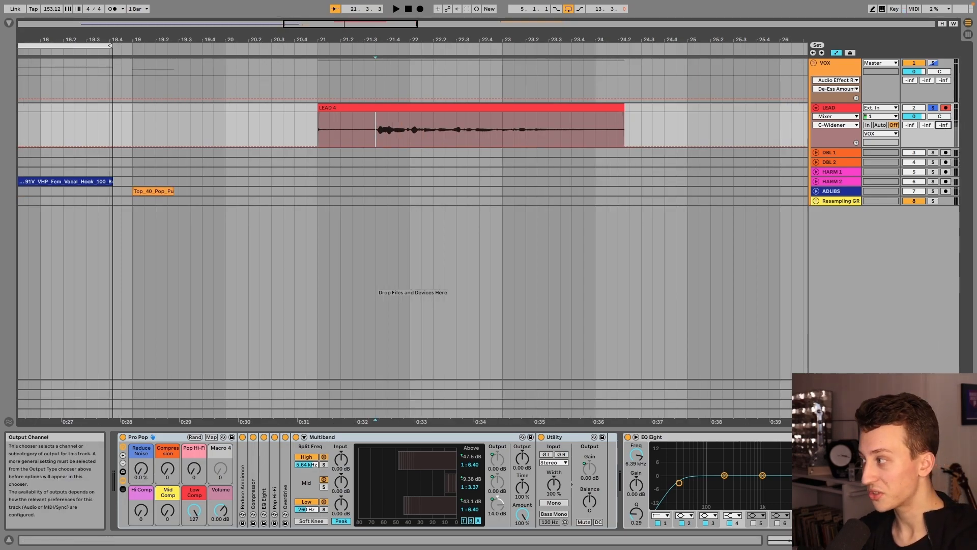
Step: Show the C-Widener return's Delay, audition the LEAD vocal with its C-Widener send at 0 dB, and reset the send to -inf
{"action": "left_click", "coordinate": [836, 404]}
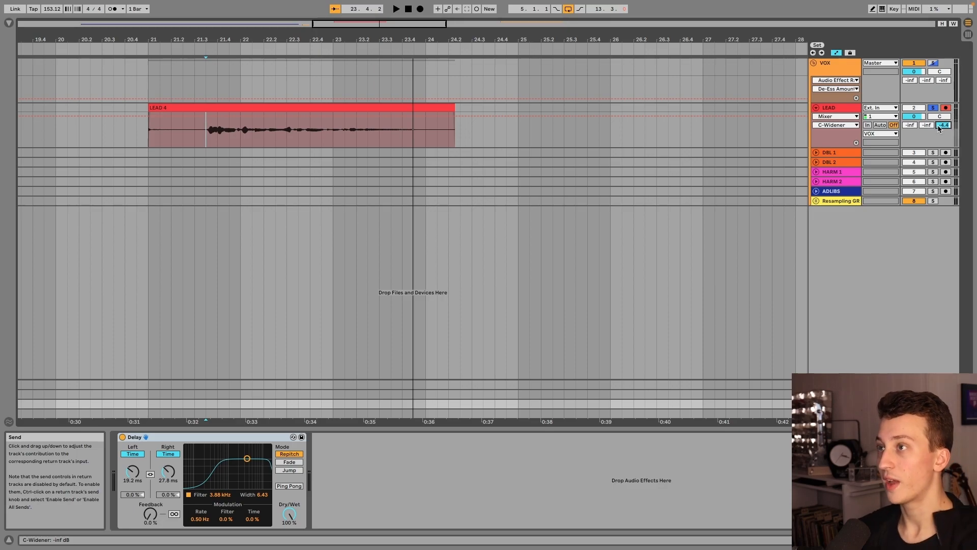
{"action": "key", "text": "space"}
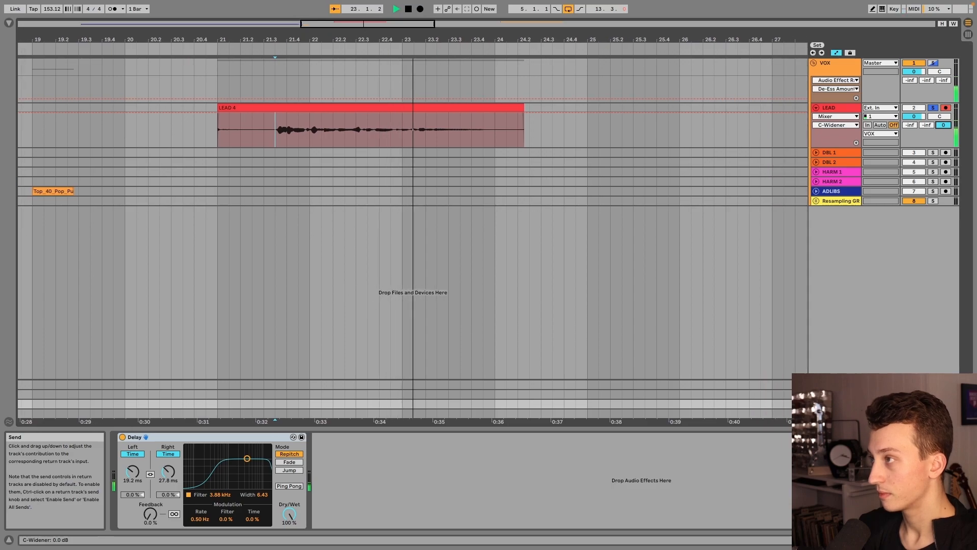
{"action": "left_click_drag", "start_coordinate": [943, 125], "coordinate": [943, 195]}
{"action": "key", "text": "space"}
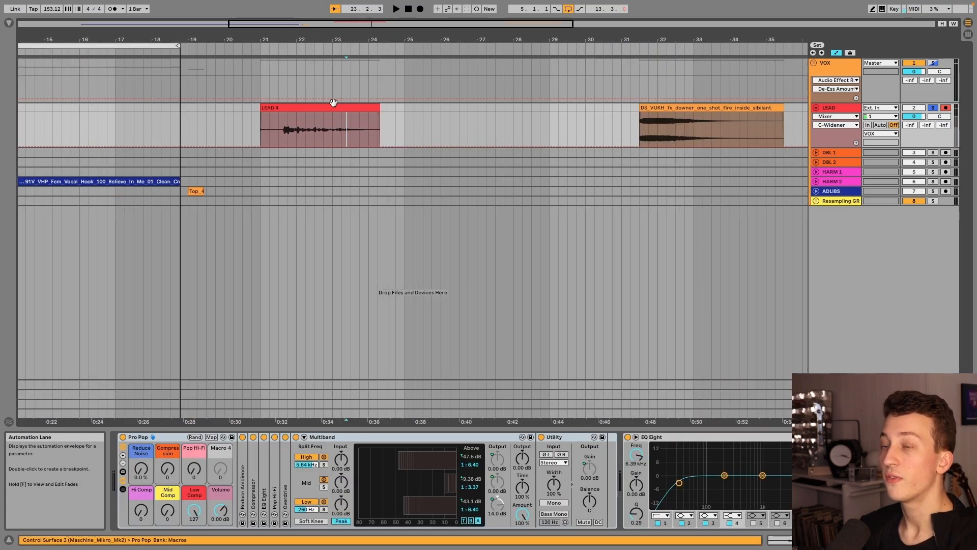
Step: Unfold the Resampling GR group and place the insert marker at 25.1.1 on the Staging track
{"action": "scroll", "coordinate": [643, 203], "scroll_direction": "left", "scroll_amount": 5}
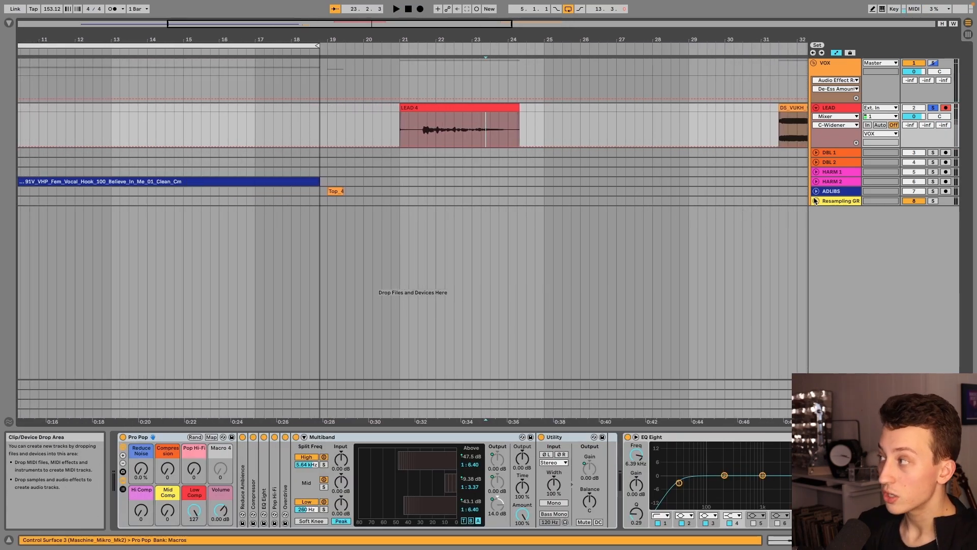
{"action": "scroll", "coordinate": [303, 179], "scroll_direction": "left", "scroll_amount": 10}
{"action": "scroll", "coordinate": [303, 179], "scroll_direction": "right", "scroll_amount": 8}
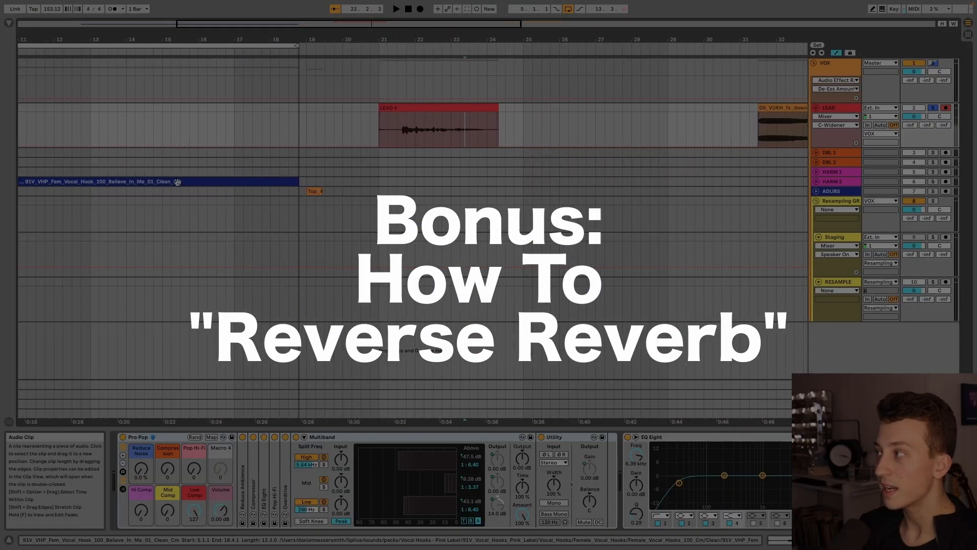
{"action": "scroll", "coordinate": [221, 172], "scroll_direction": "down", "scroll_amount": 3}
{"action": "scroll", "coordinate": [275, 203], "scroll_direction": "left", "scroll_amount": 3}
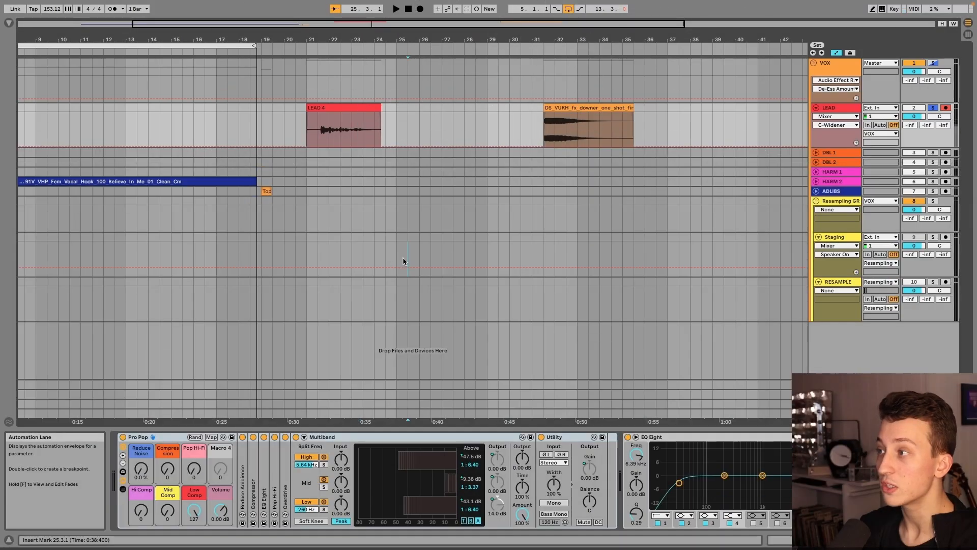
{"action": "left_click", "coordinate": [408, 244]}
{"action": "left_click", "coordinate": [397, 256]}
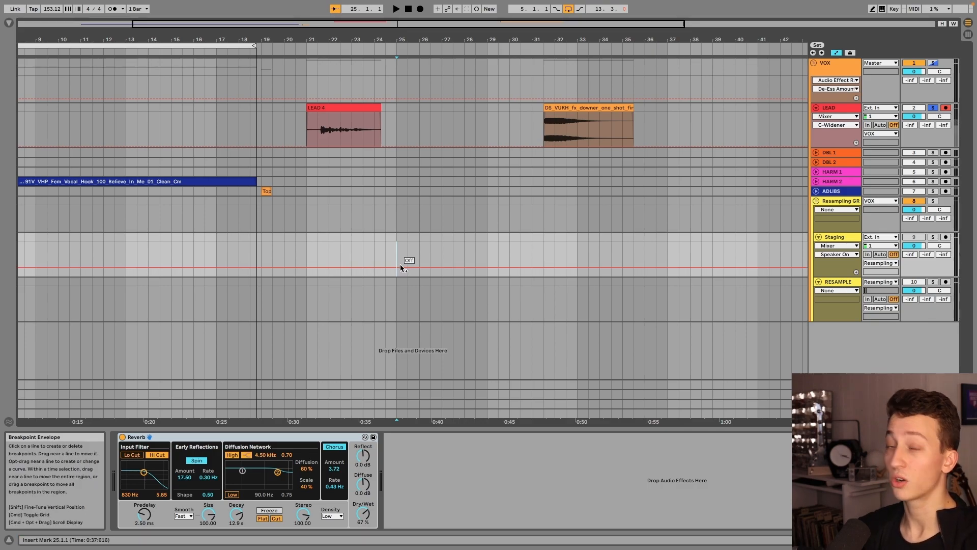
Step: Unfold the ADLIBS and HARM 2 tracks and solo HARM 2, which holds the vocal hook clip
{"action": "left_click", "coordinate": [816, 192]}
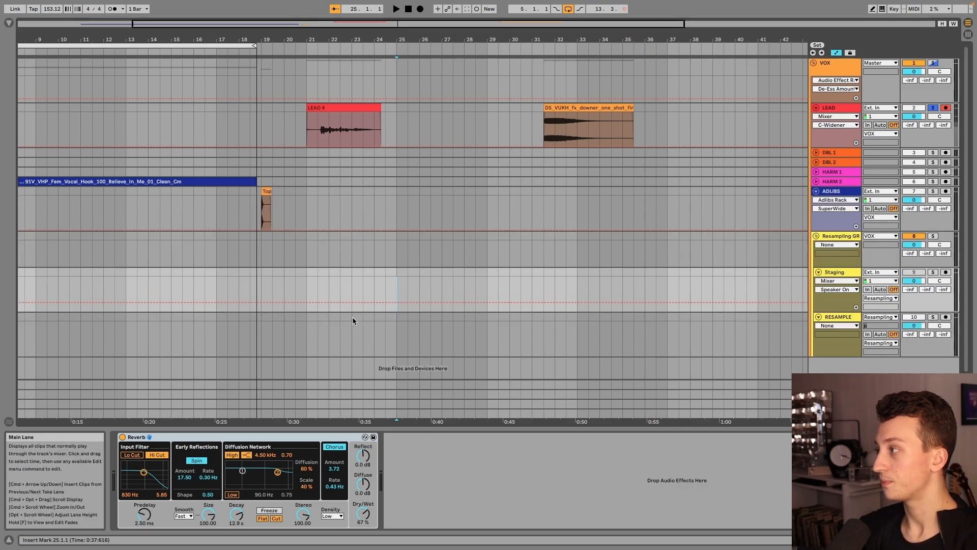
{"action": "left_click", "coordinate": [831, 237]}
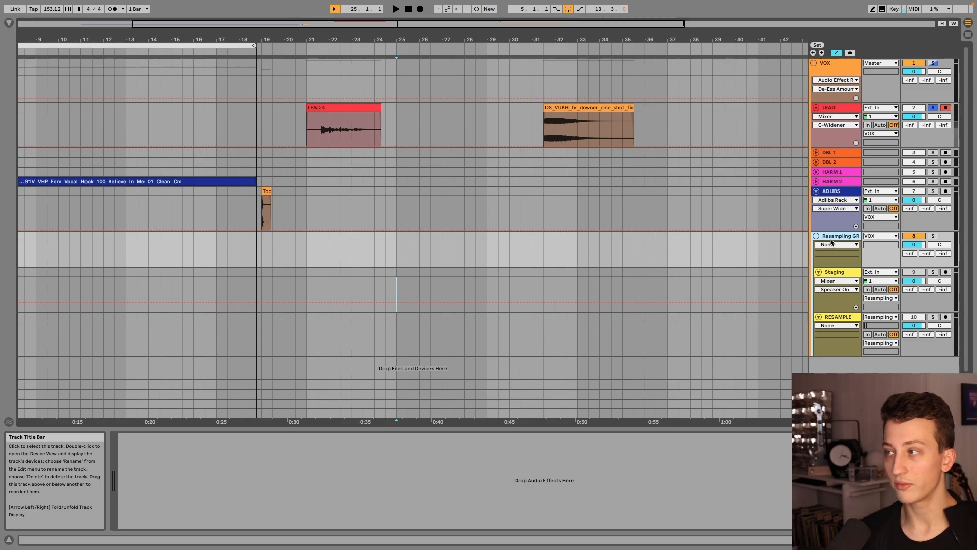
{"action": "left_click", "coordinate": [816, 181]}
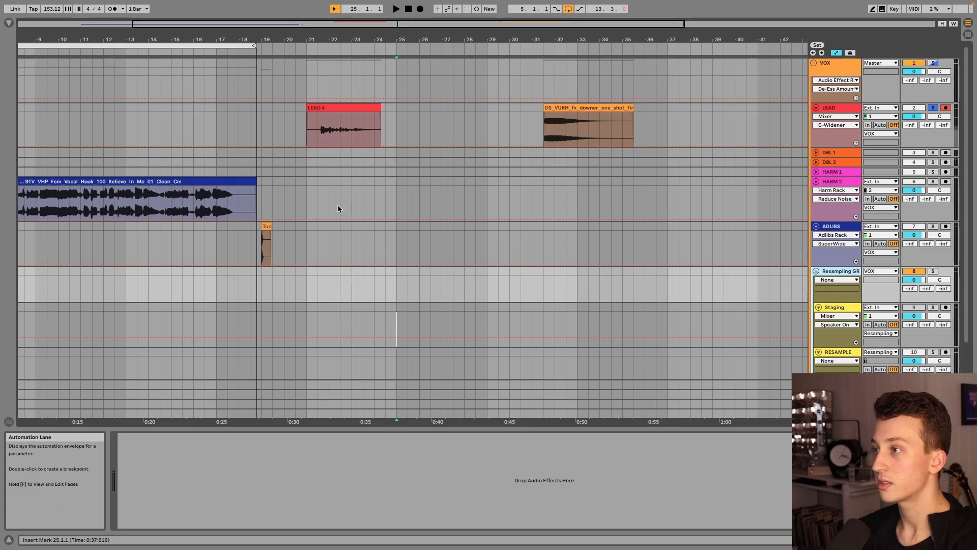
{"action": "left_click", "coordinate": [216, 210]}
{"action": "scroll", "coordinate": [217, 205], "scroll_direction": "up", "scroll_amount": 3}
{"action": "scroll", "coordinate": [216, 204], "scroll_direction": "left", "scroll_amount": 8}
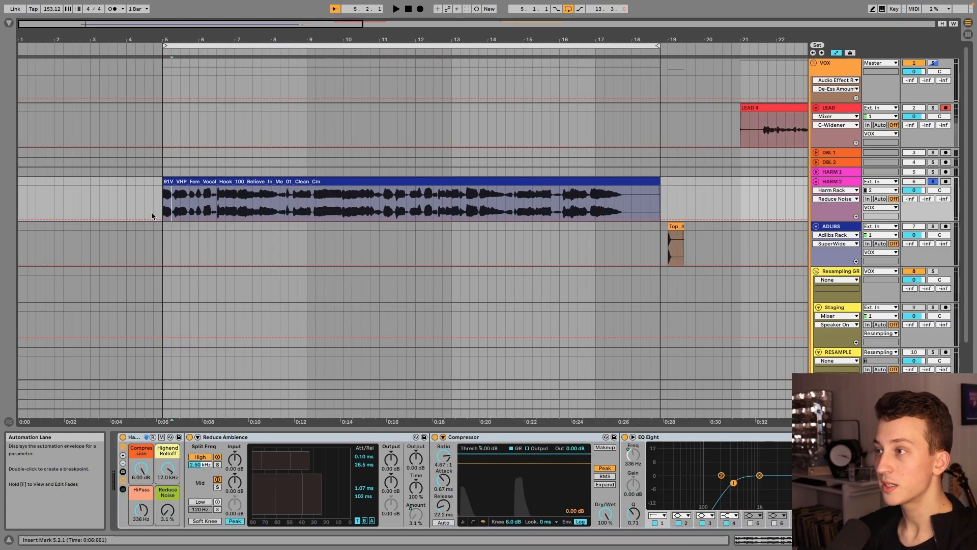
Step: Select the first beat of the vocal hook clip on HARM 2, from 5.1.1 to 5.2.1
{"action": "left_click", "coordinate": [153, 213]}
{"action": "left_click_drag", "start_coordinate": [163, 205], "coordinate": [612, 193]}
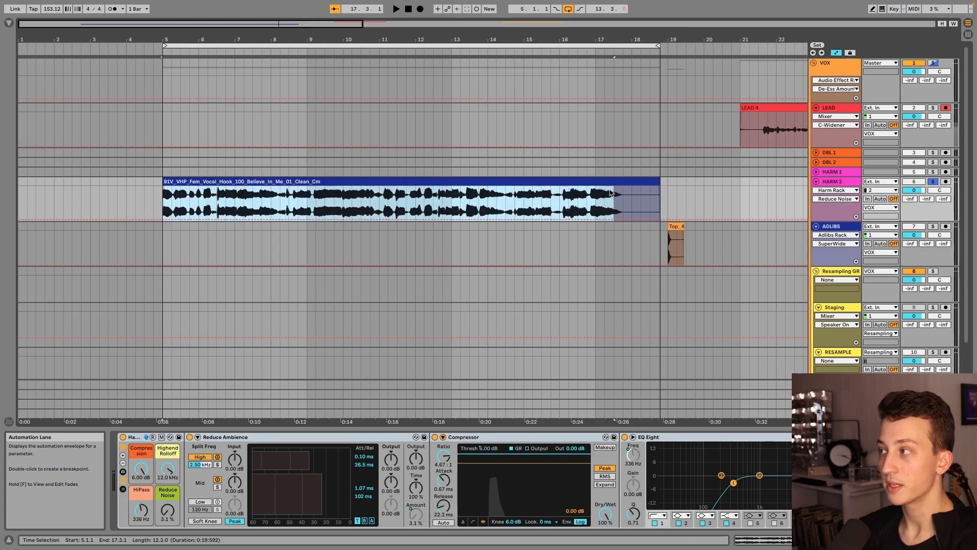
{"action": "left_click", "coordinate": [168, 200]}
{"action": "left_click_drag", "start_coordinate": [164, 205], "coordinate": [172, 203]}
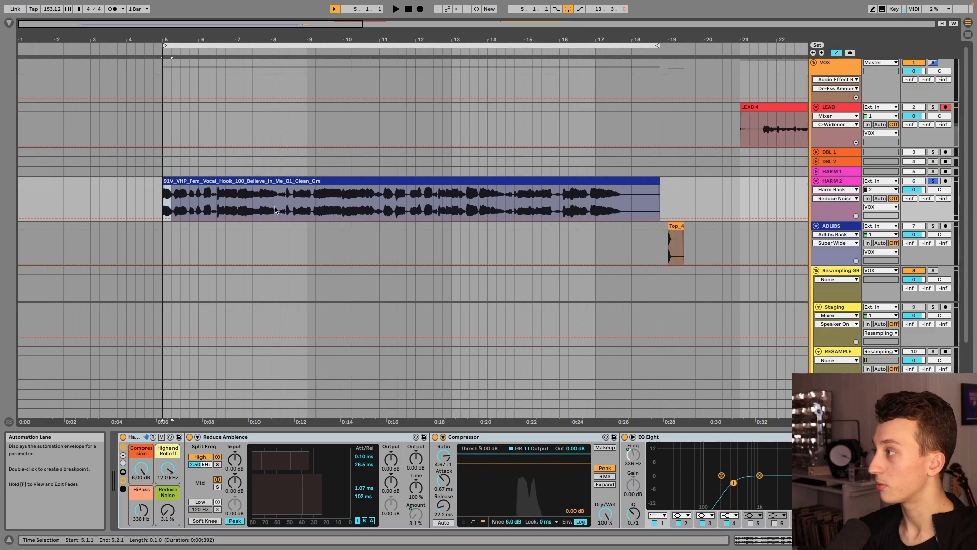
Step: Copy the selected vocal slice and paste it onto the Staging track at 25.1.1
{"action": "scroll", "coordinate": [155, 240], "scroll_direction": "right", "scroll_amount": 5}
{"action": "scroll", "coordinate": [147, 239], "scroll_direction": "down", "scroll_amount": 2}
{"action": "scroll", "coordinate": [142, 240], "scroll_direction": "left", "scroll_amount": 5}
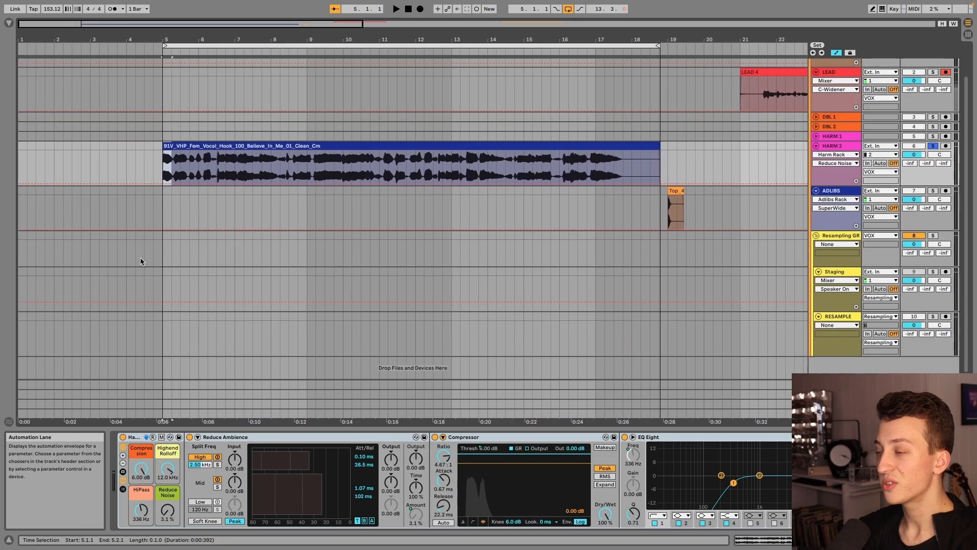
{"action": "scroll", "coordinate": [405, 244], "scroll_direction": "right", "scroll_amount": 5}
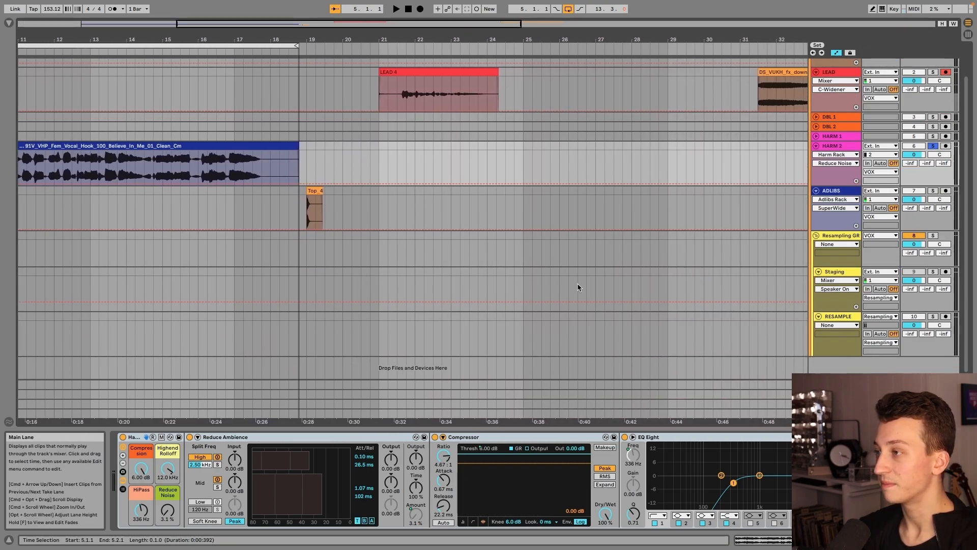
{"action": "left_click", "coordinate": [521, 283]}
{"action": "key", "text": "ctrl+v"}
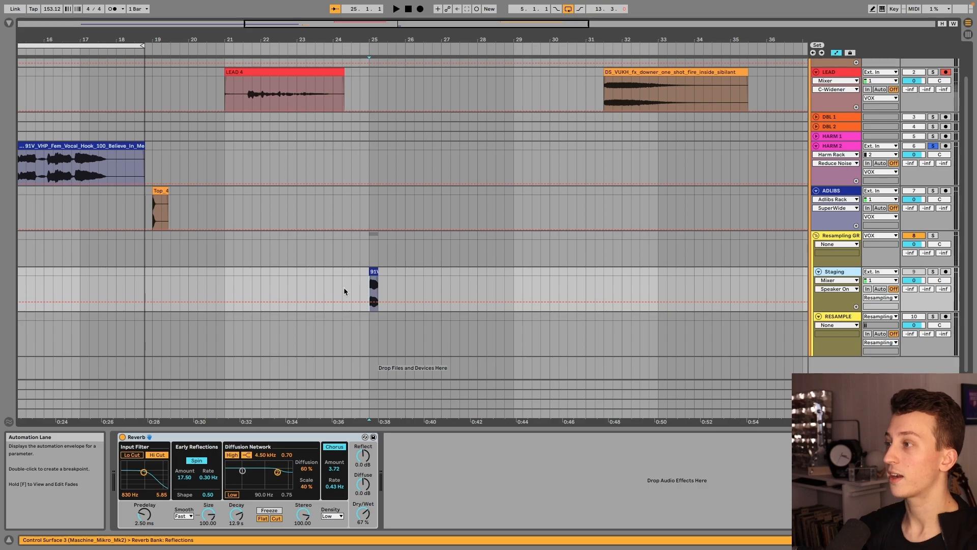
Step: Solo the RESAMPLE track and show the Staging track's Reverb device
{"action": "left_click", "coordinate": [373, 283]}
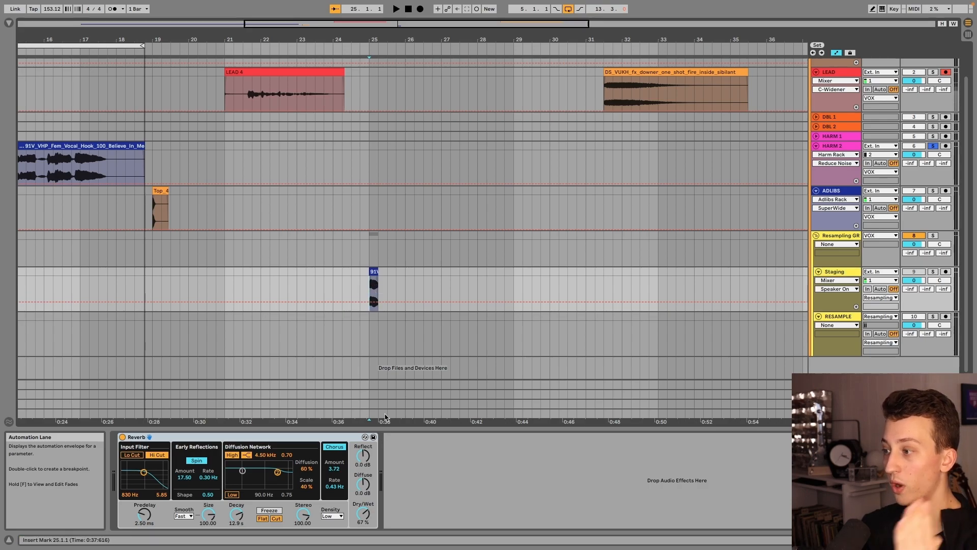
{"action": "left_click", "coordinate": [933, 271]}
{"action": "left_click", "coordinate": [842, 317]}
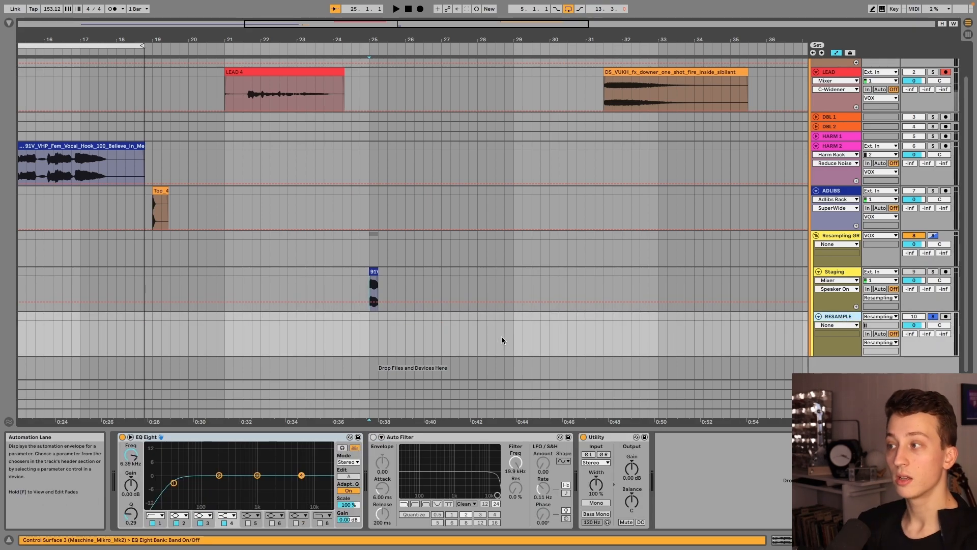
{"action": "left_click", "coordinate": [833, 271]}
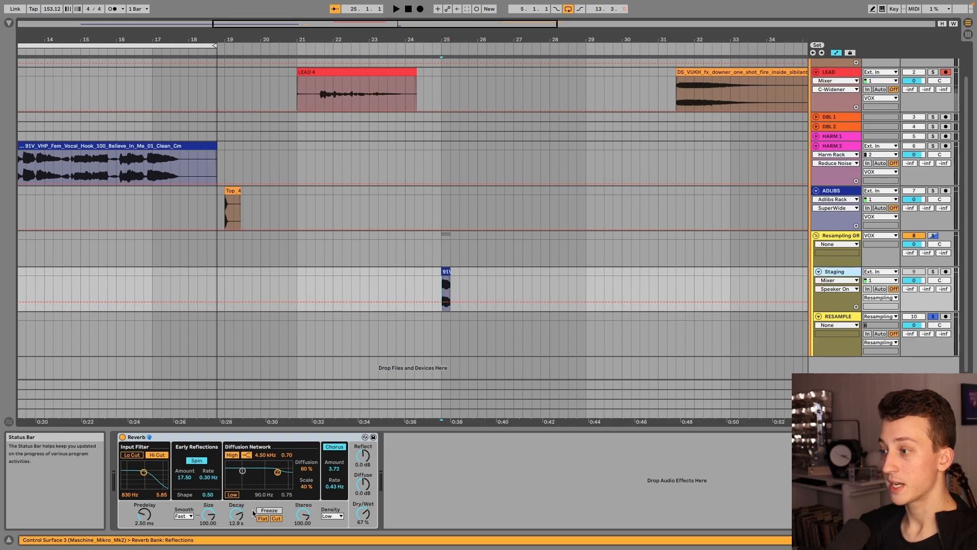
Step: Keep Resampling as the RESAMPLE track's audio input and arm the track for recording
{"action": "left_click", "coordinate": [842, 319]}
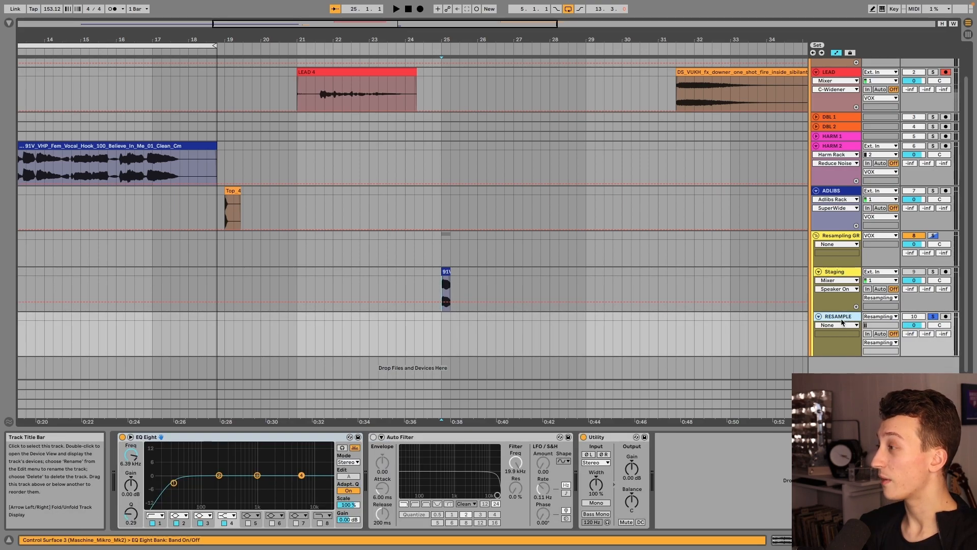
{"action": "left_click", "coordinate": [879, 317]}
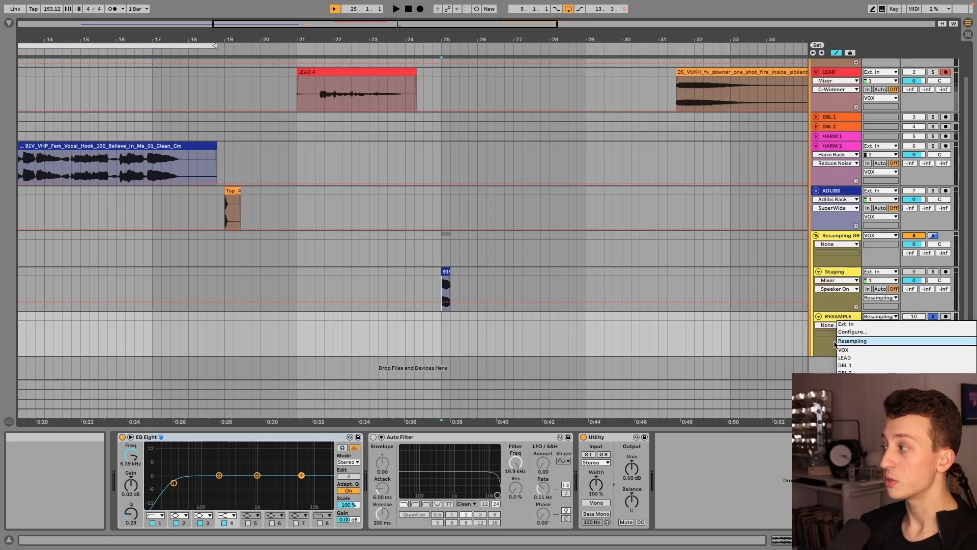
{"action": "left_click", "coordinate": [555, 448]}
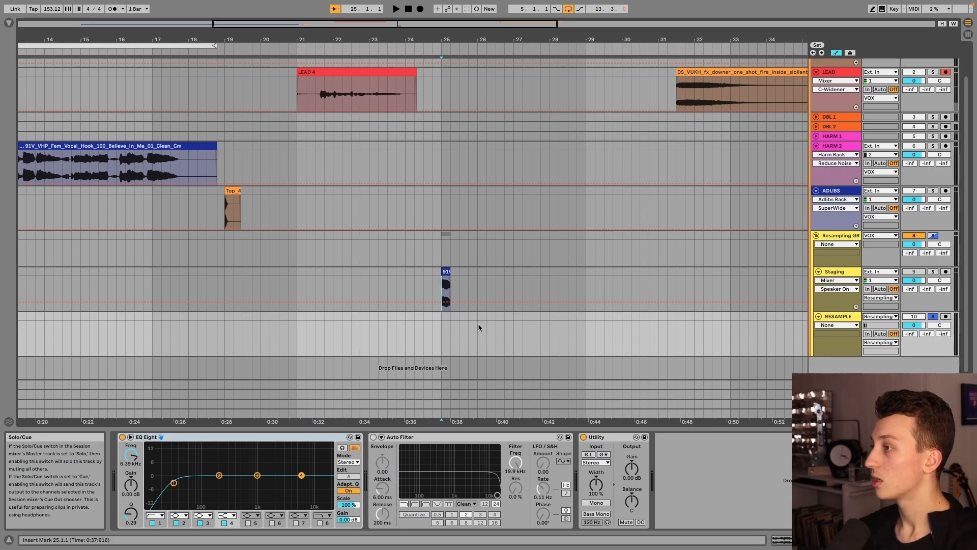
{"action": "left_click", "coordinate": [945, 316]}
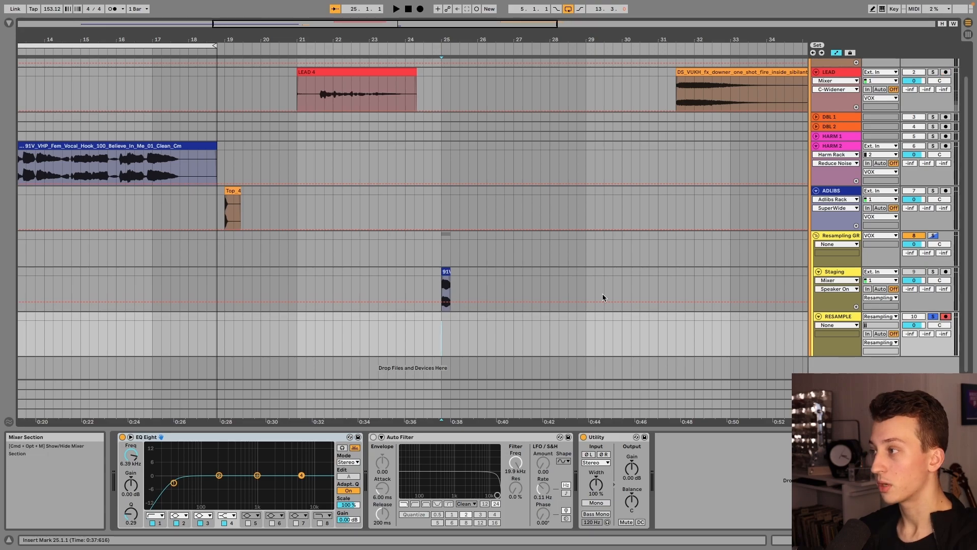
Step: Solo the Staging track and record its reverbed vocal slice onto the RESAMPLE track from 25.1.1 to about bar 30
{"action": "left_click", "coordinate": [420, 9]}
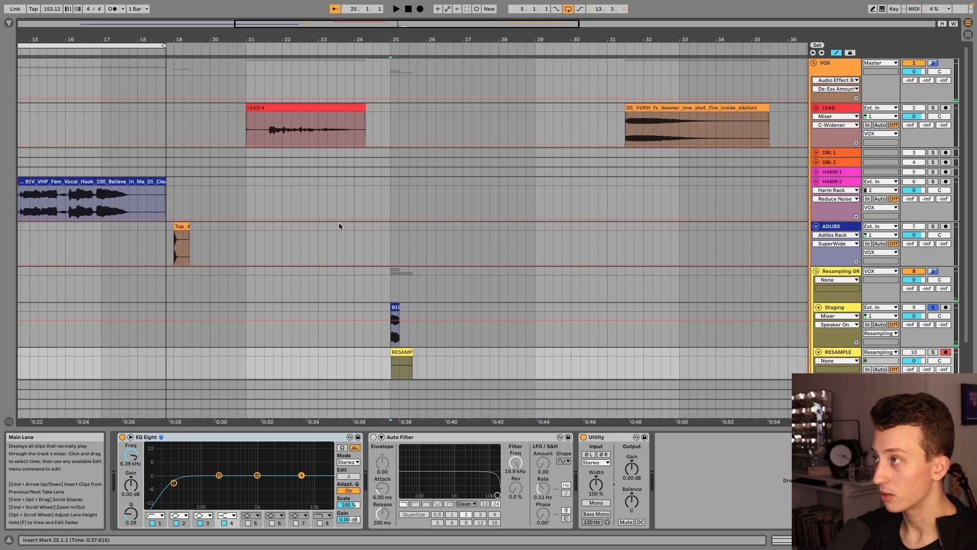
{"action": "scroll", "coordinate": [340, 239], "scroll_direction": "down", "scroll_amount": 2}
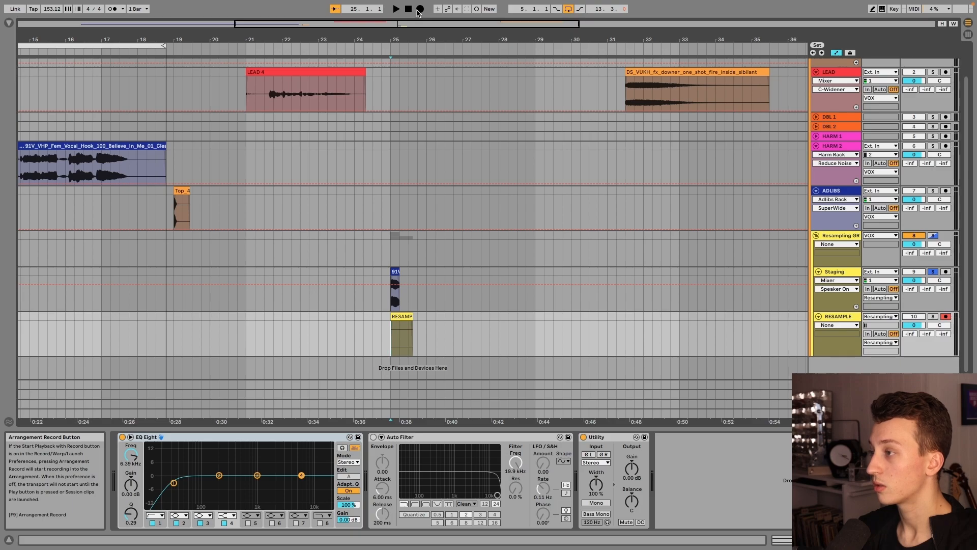
{"action": "left_click", "coordinate": [418, 10]}
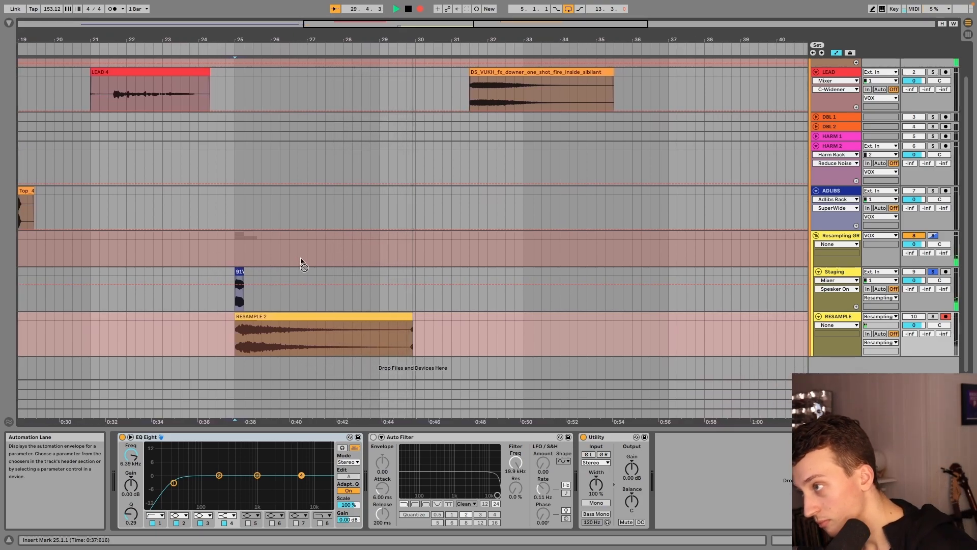
{"action": "key", "text": "space"}
Step: Deactivate the vocal slice on Staging and trim the recorded RESAMPLE clip to end at 29.1.1
{"action": "left_click", "coordinate": [229, 270]}
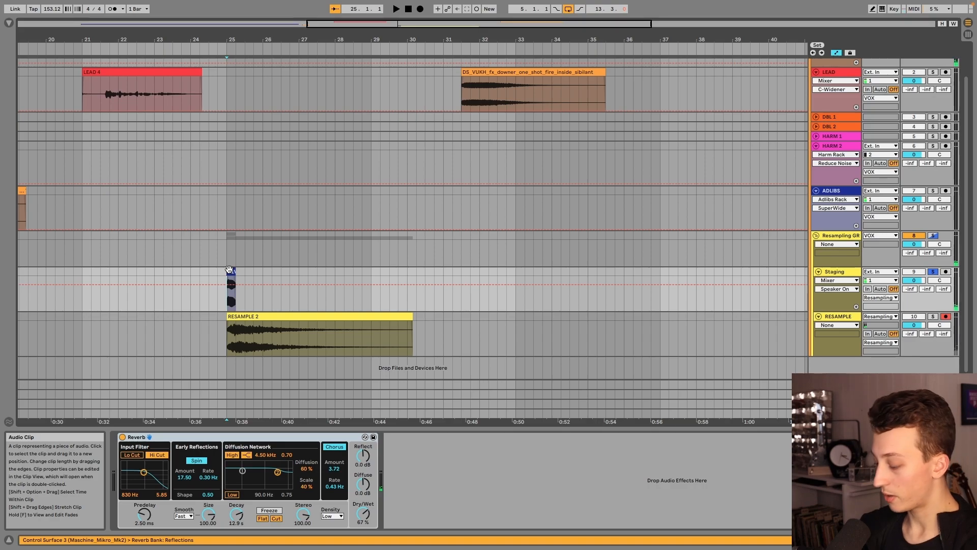
{"action": "mouse_move", "coordinate": [245, 336]}
{"action": "left_mouse_down"}
{"action": "mouse_move", "coordinate": [377, 331]}
{"action": "mouse_move", "coordinate": [414, 320]}
{"action": "mouse_move", "coordinate": [371, 318]}
{"action": "left_mouse_up"}
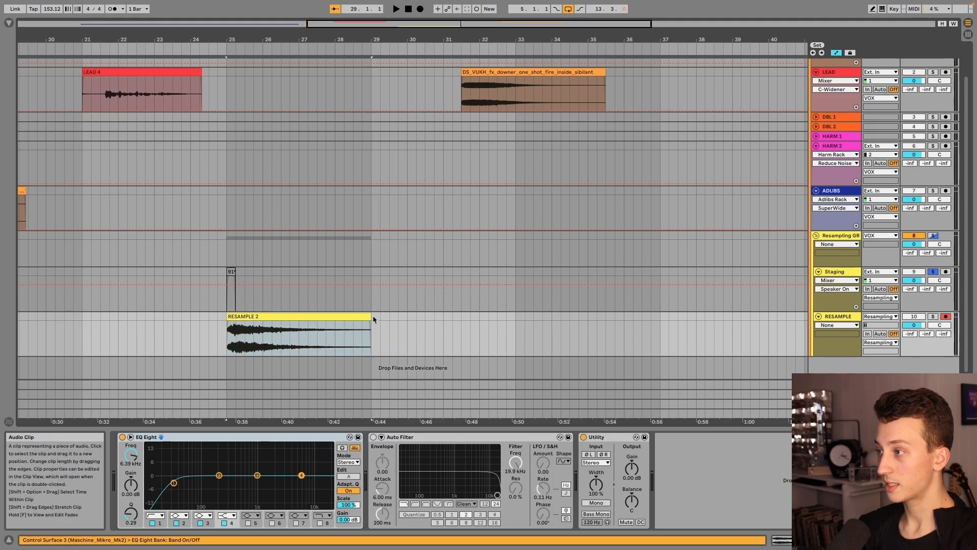
Step: Copy the recorded reverb tail from 25.3.1 to 29.1.1 and paste it on the RESAMPLE track at 3.1.1
{"action": "left_click", "coordinate": [261, 341]}
{"action": "left_click_drag", "start_coordinate": [252, 344], "coordinate": [245, 323]}
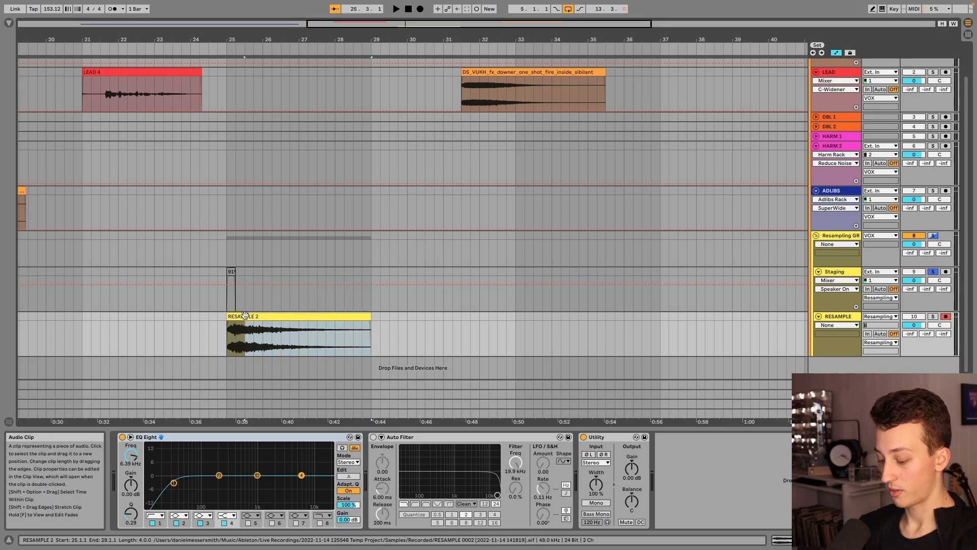
{"action": "scroll", "coordinate": [242, 320], "scroll_direction": "left", "scroll_amount": 10}
{"action": "scroll", "coordinate": [228, 325], "scroll_direction": "left", "scroll_amount": 3}
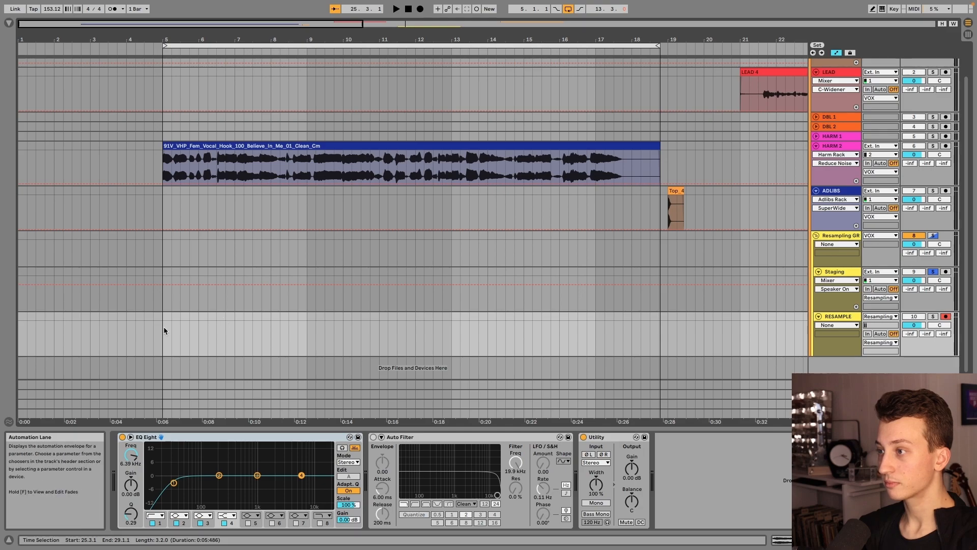
{"action": "left_click", "coordinate": [90, 332]}
{"action": "key", "text": "super+v"}
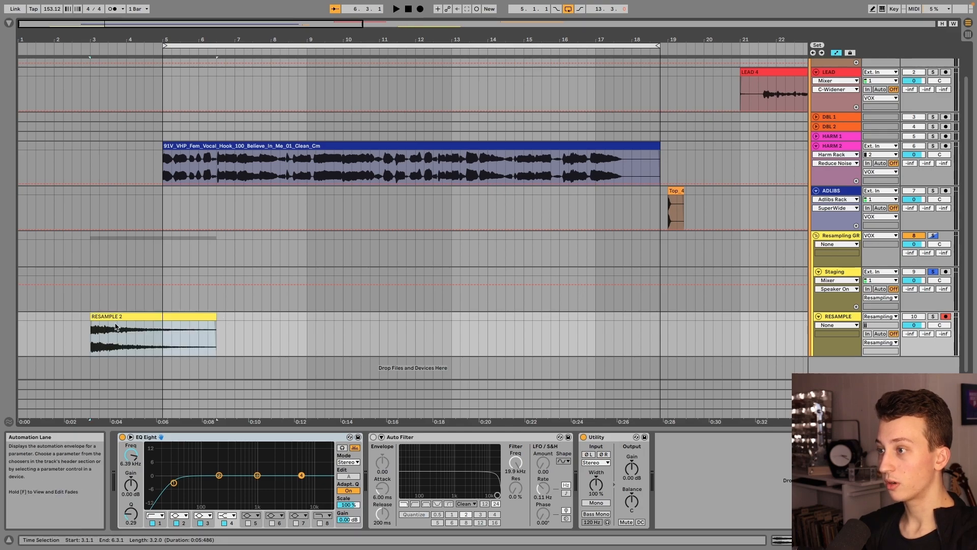
Step: Reverse the pasted reverb clip, moving it to start at 1.4.1, and give it a short fade-out
{"action": "key", "text": "r"}
{"action": "left_click_drag", "start_coordinate": [188, 317], "coordinate": [145, 329]}
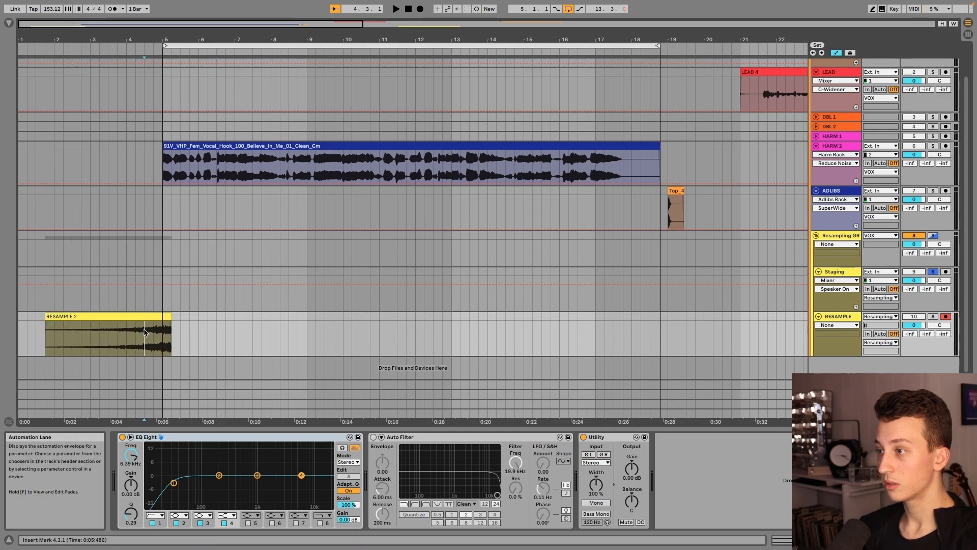
{"action": "left_click", "coordinate": [154, 341]}
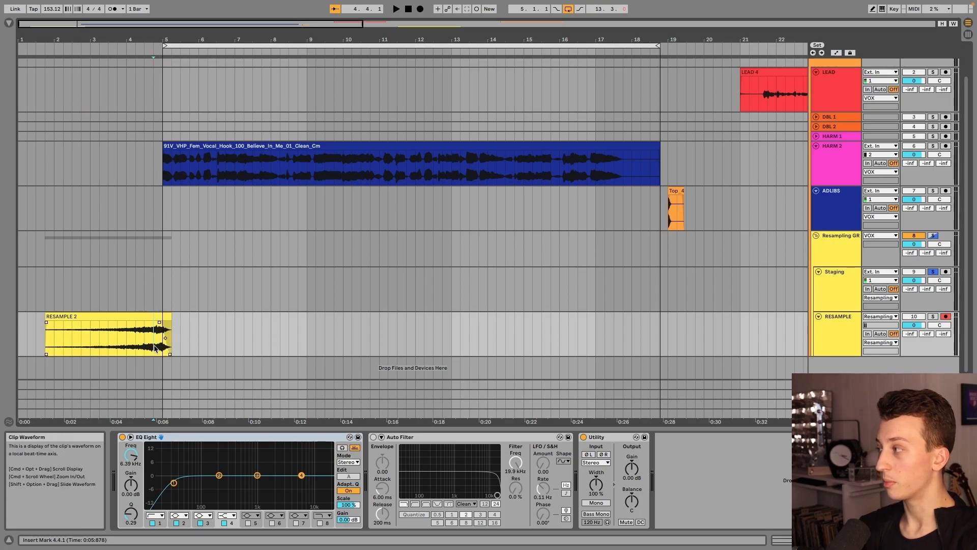
Step: Unsolo the Staging track and audition the reversed reverb leading into the vocal hook, with the clip trimmed to 5.1.1
{"action": "left_click", "coordinate": [932, 271]}
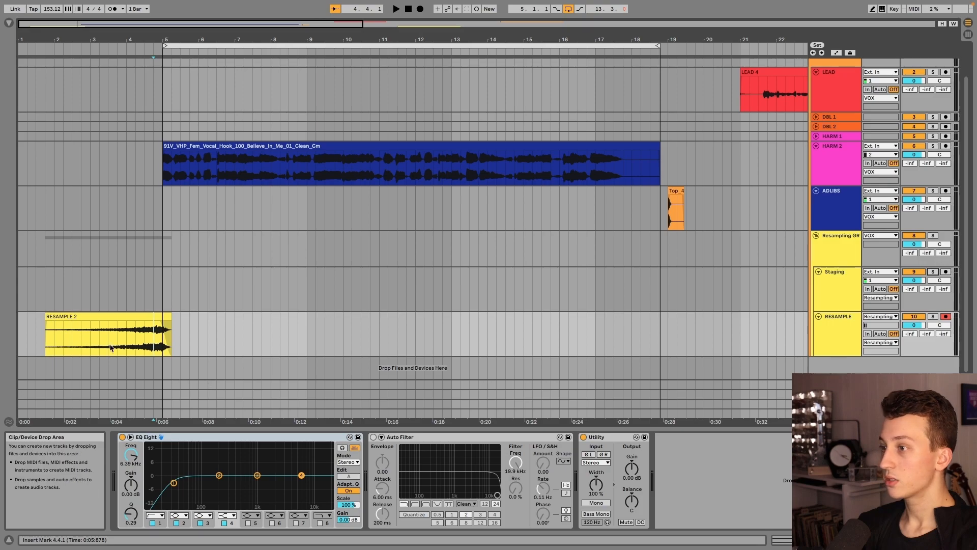
{"action": "left_click", "coordinate": [137, 333]}
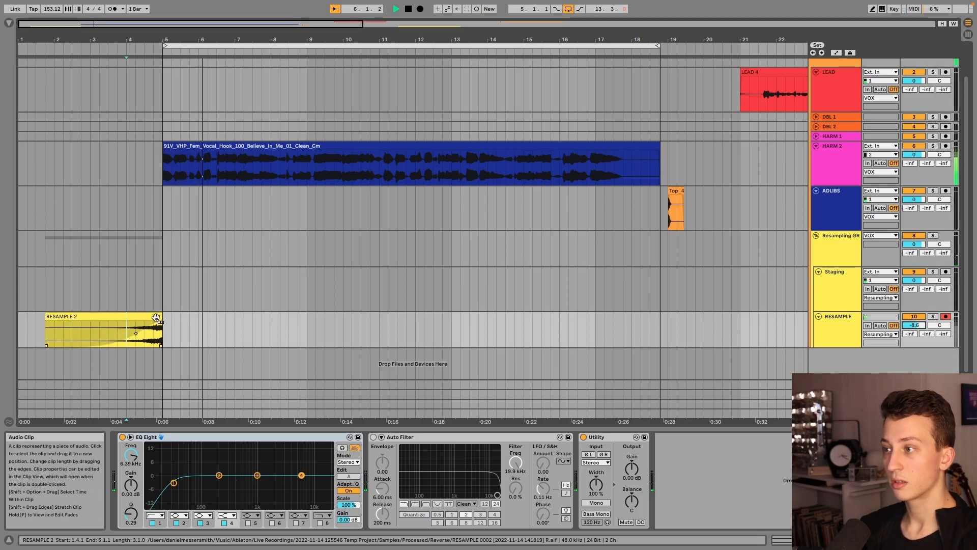
Step: Extend the reversed clip to about 5.3.1 with a long fade-in and a fade-out meeting at 5.1.1, and set playback to 2.4.1
{"action": "left_click_drag", "start_coordinate": [161, 340], "coordinate": [109, 333]}
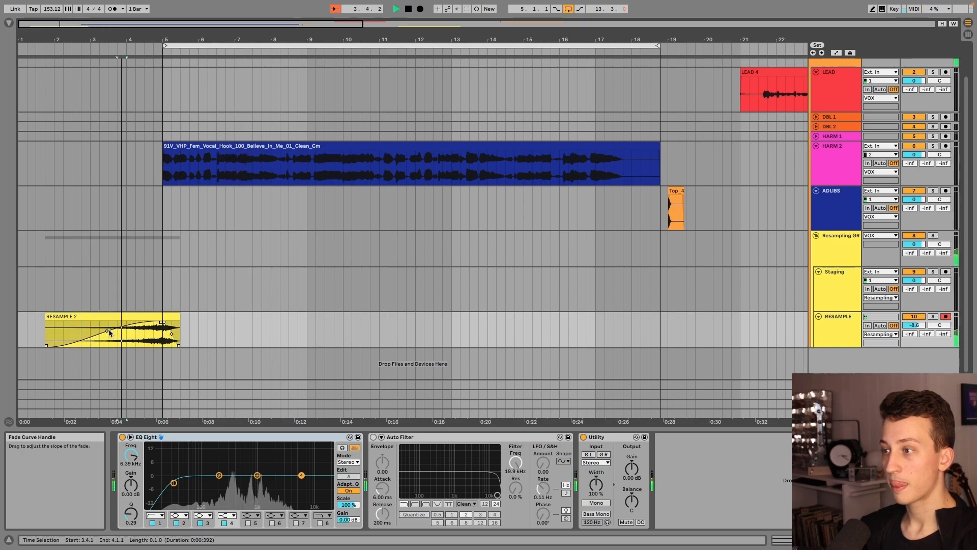
{"action": "left_click", "coordinate": [77, 323]}
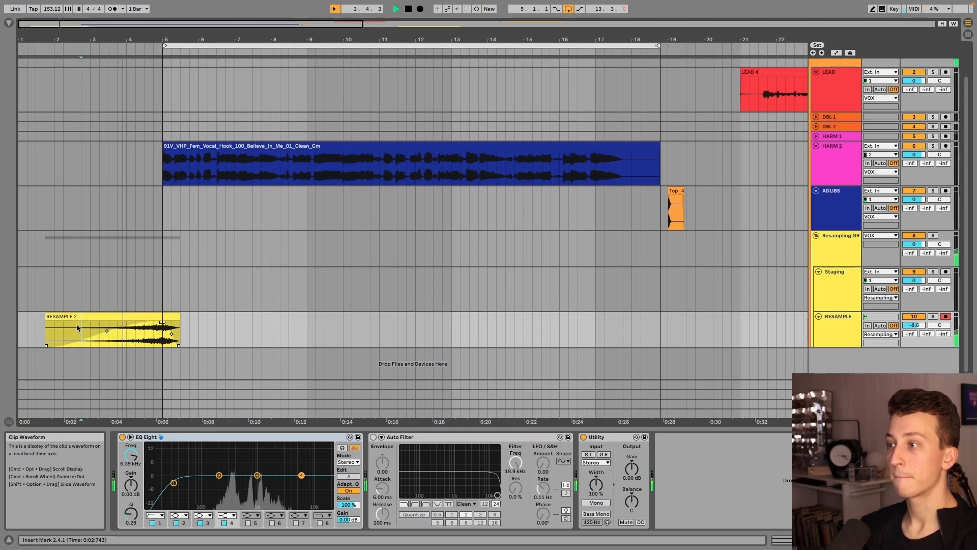